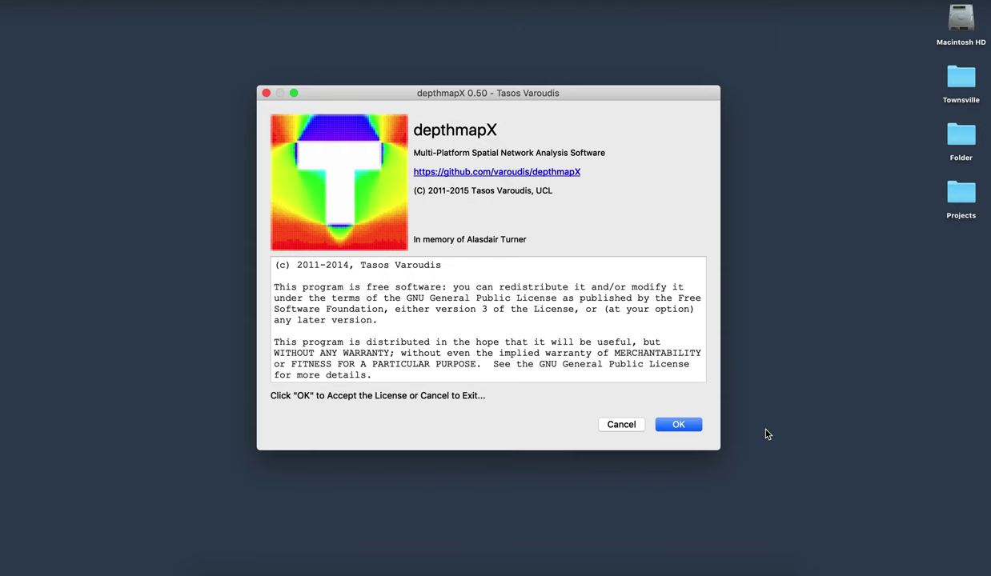
- Dismiss the depthmapX licence notice to reach the empty workspace
click(671, 426)
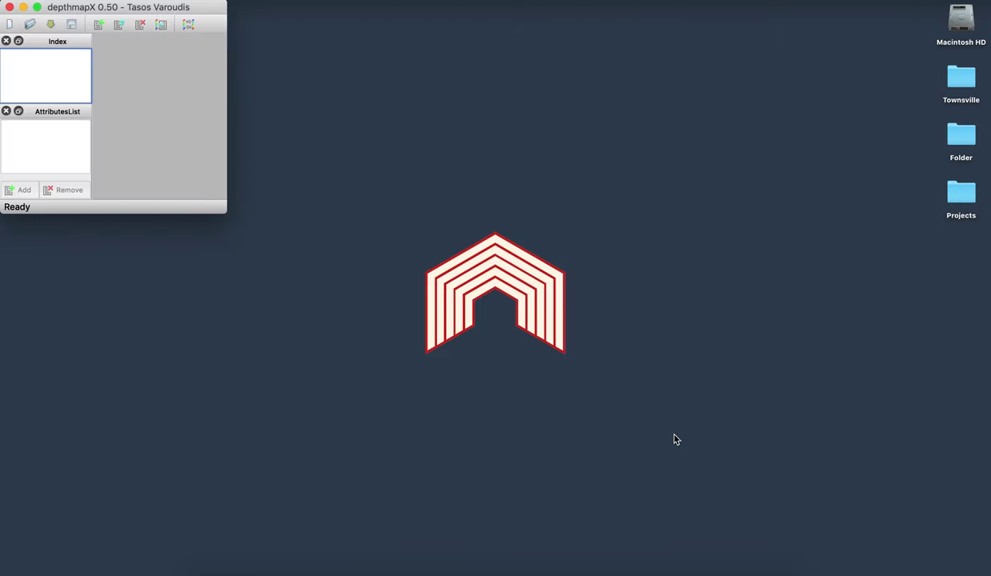
- Maximise the depthmapX window to fill the screen and show the File menu
double_click(64, 8)
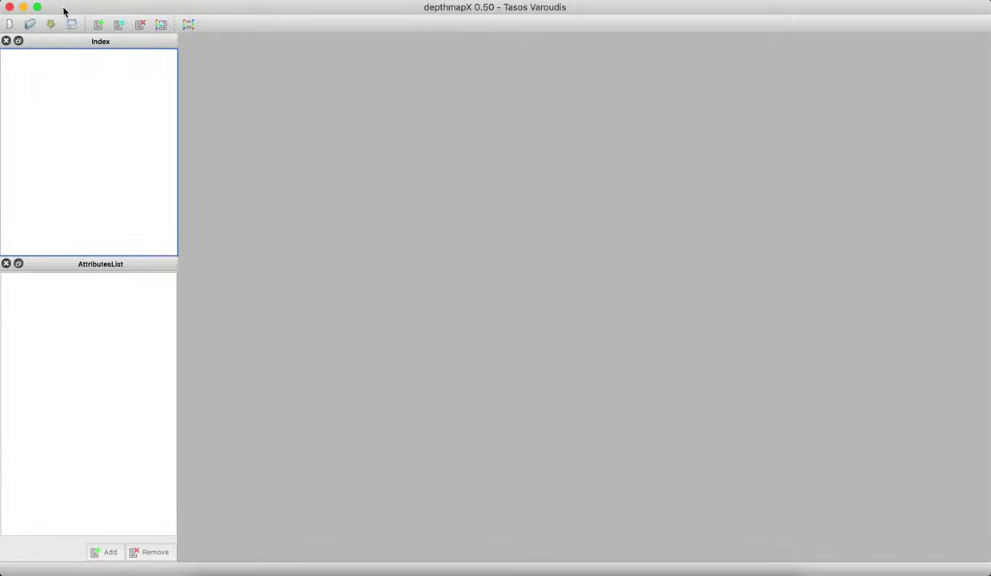
click(116, 3)
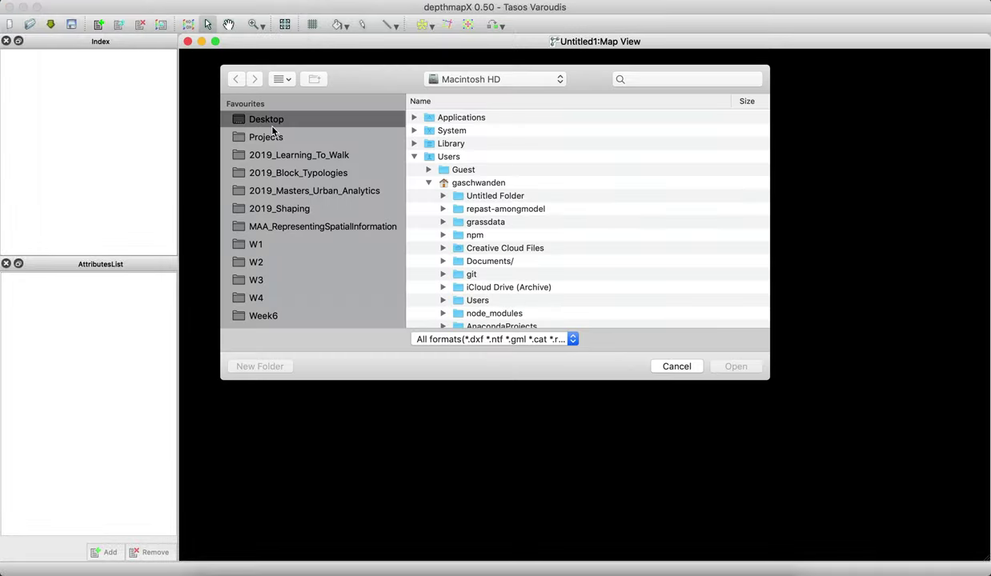
- Import Townsville_CPL_DN_G_SP_DN.mif from the Townsville folder into the new map
double_click(457, 135)
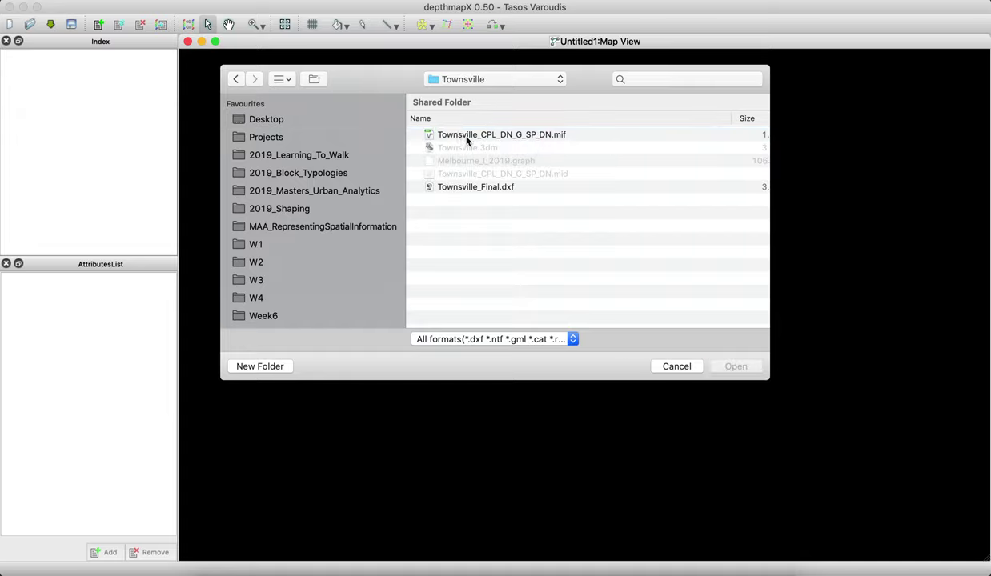
click(517, 137)
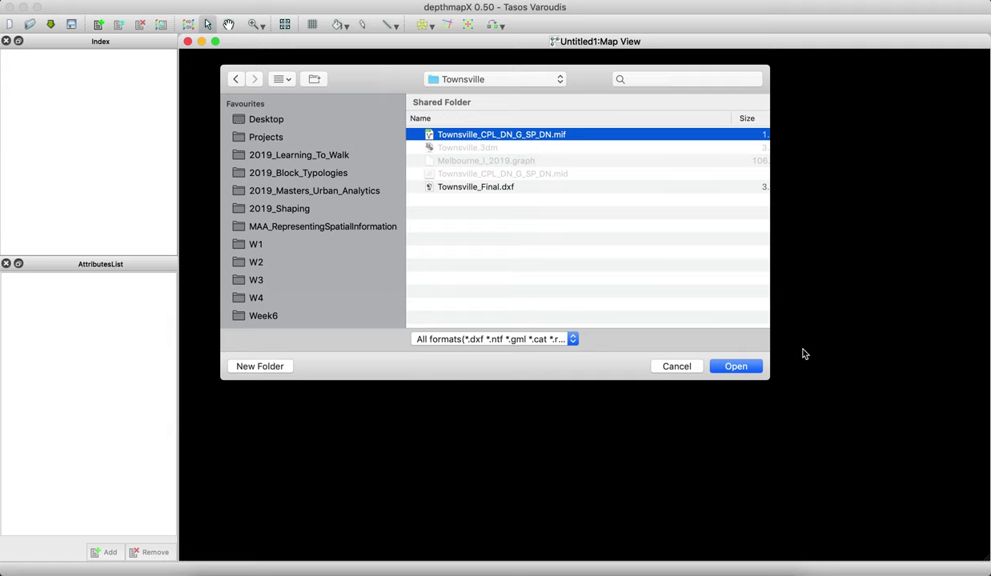
click(736, 368)
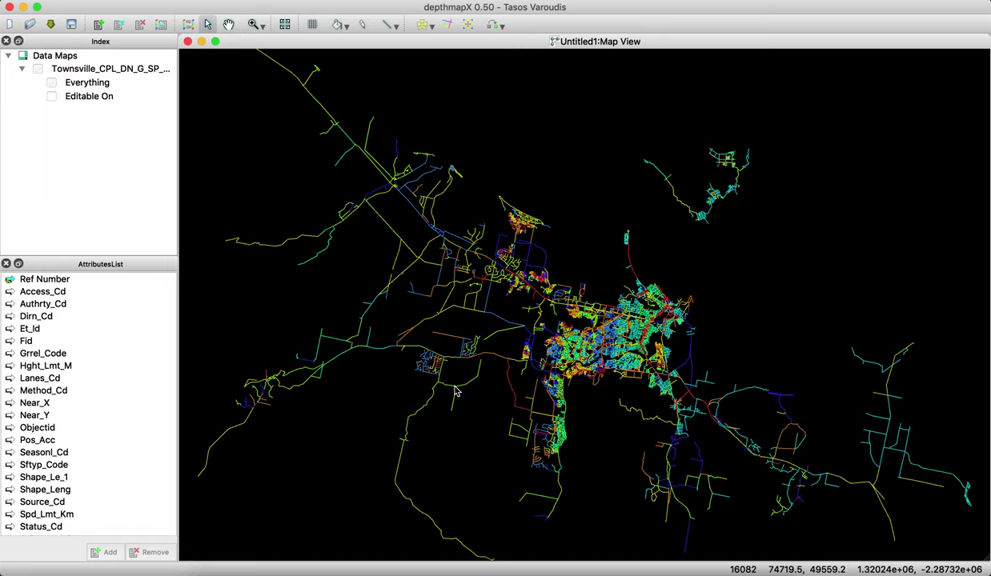
mouse_move(586, 320)
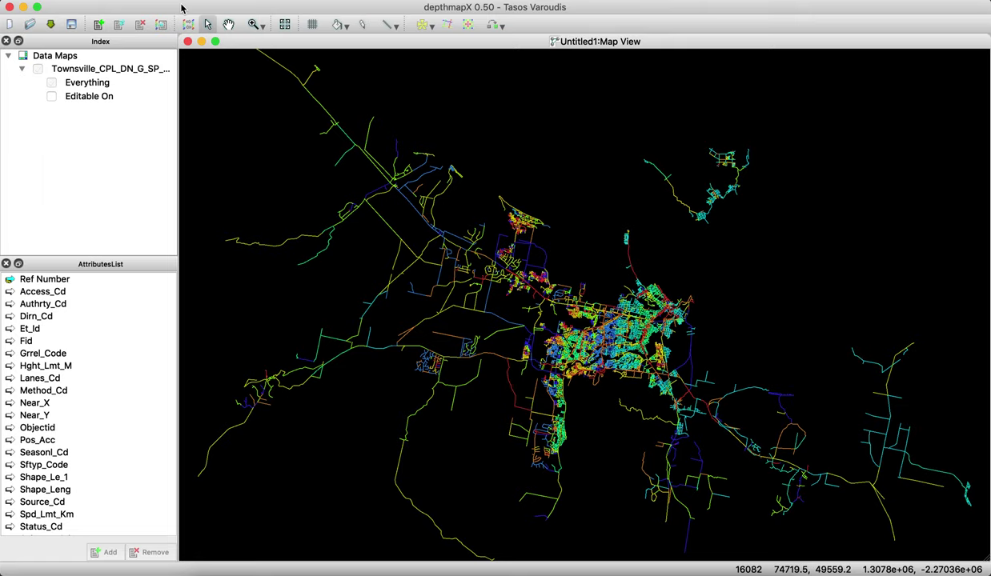
- Convert the active Townsville data map to a Segment Map, retaining the original map
click(180, 0)
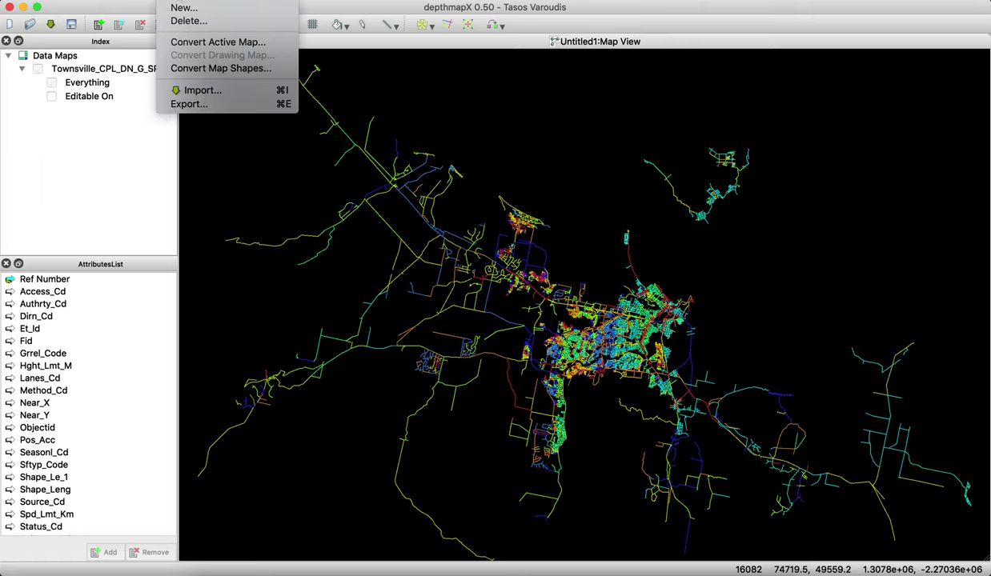
click(179, 43)
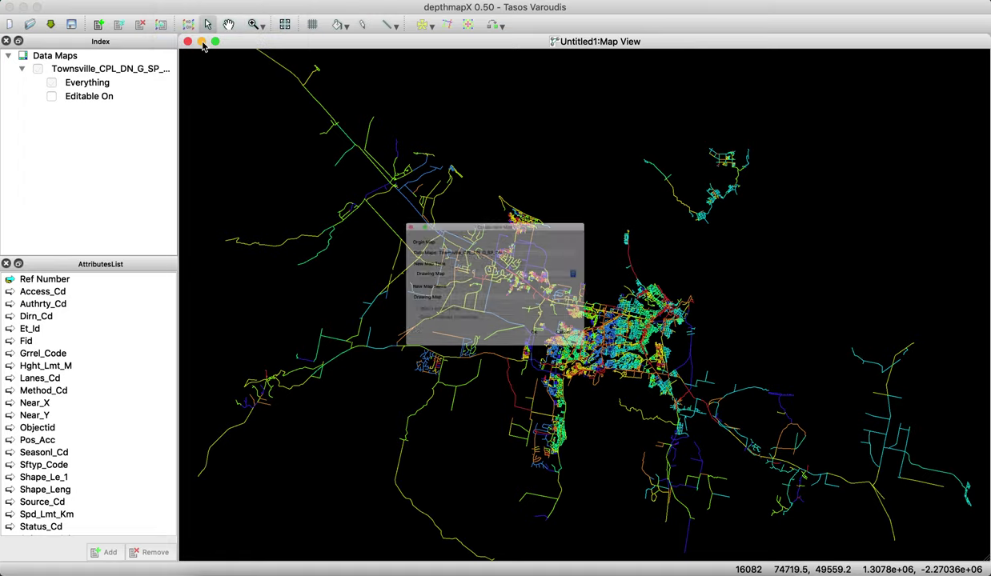
click(408, 264)
click(386, 301)
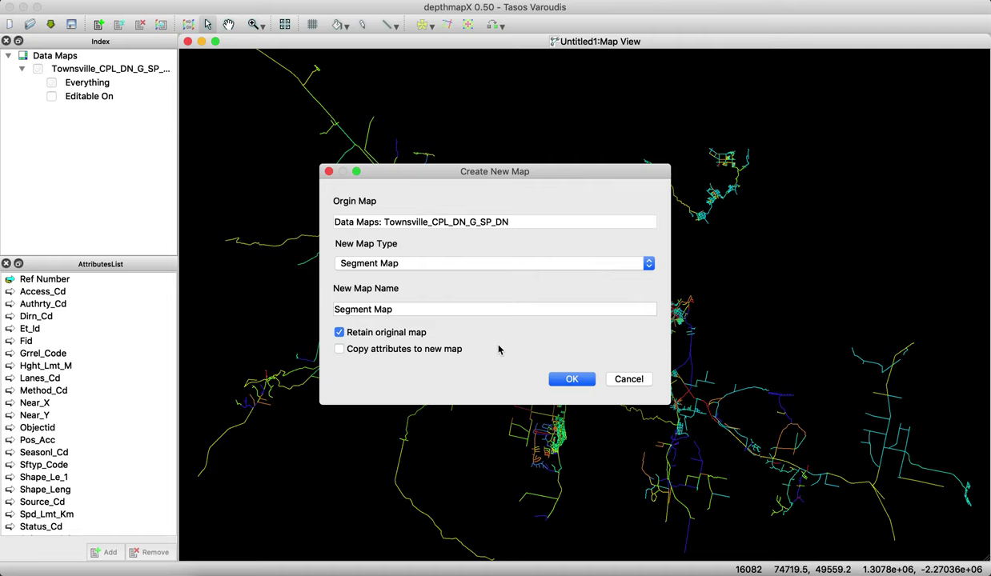
click(569, 379)
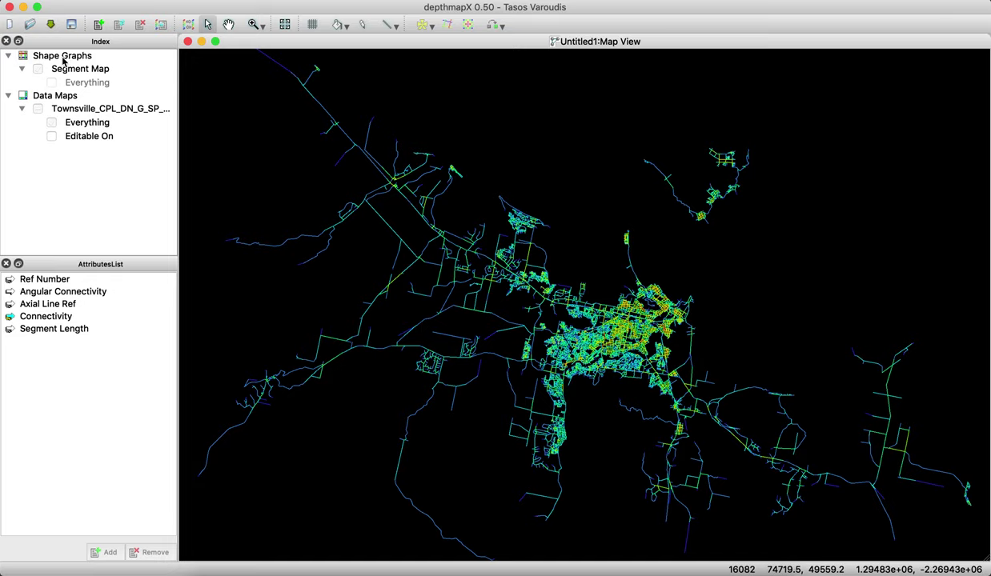
- Activate the Segment Map, try each attribute as its colouring, then settle on Connectivity
click(68, 71)
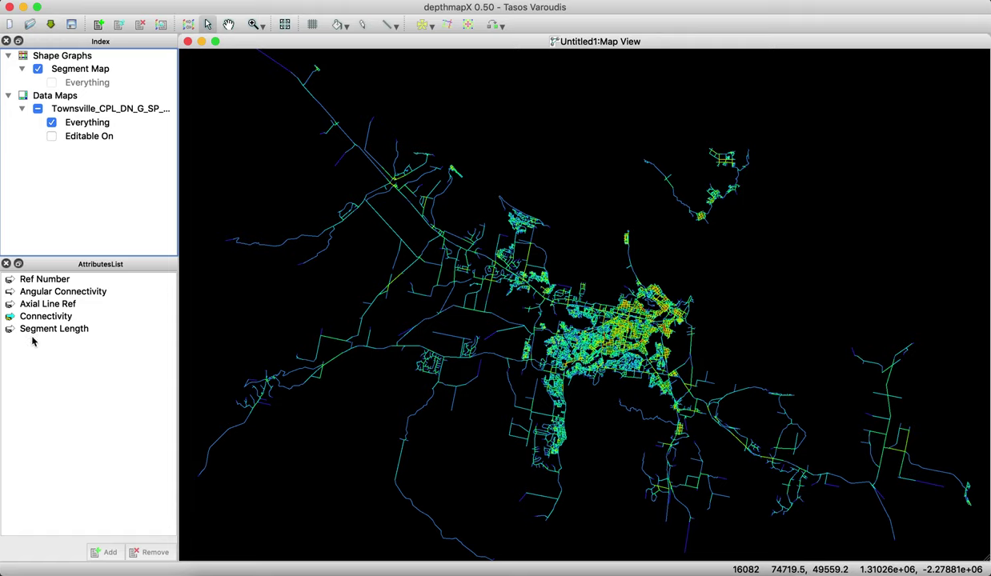
click(42, 279)
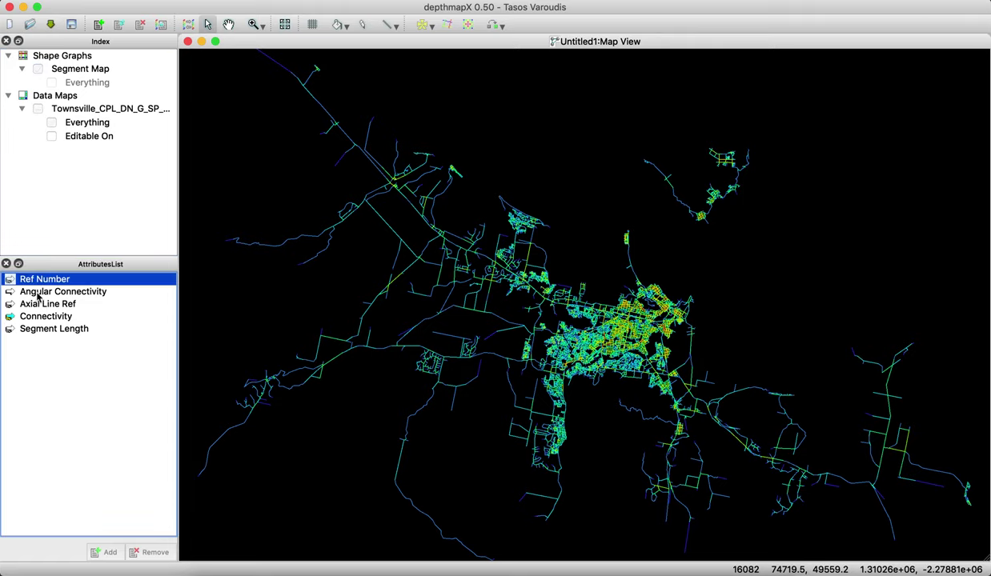
click(38, 294)
click(36, 305)
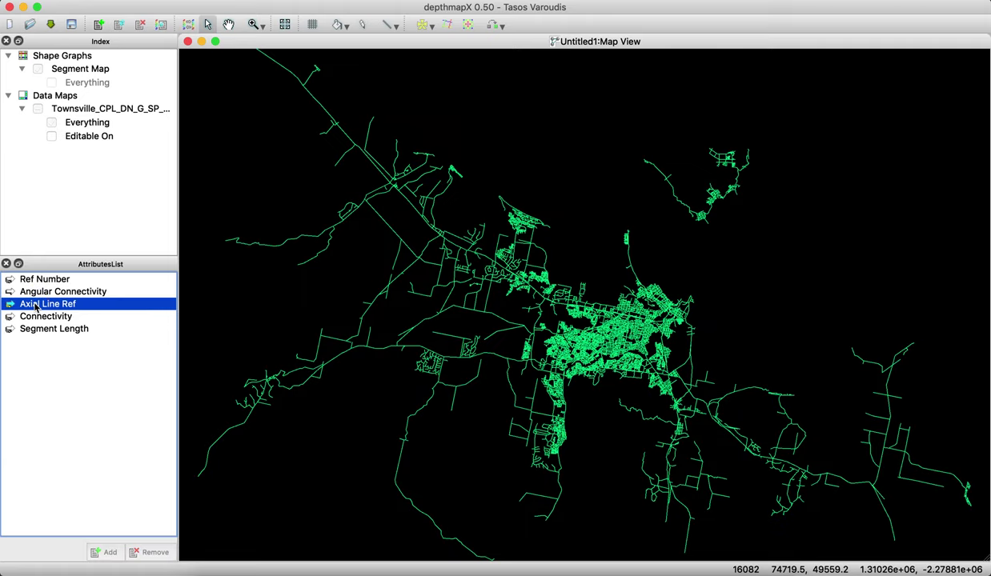
click(35, 317)
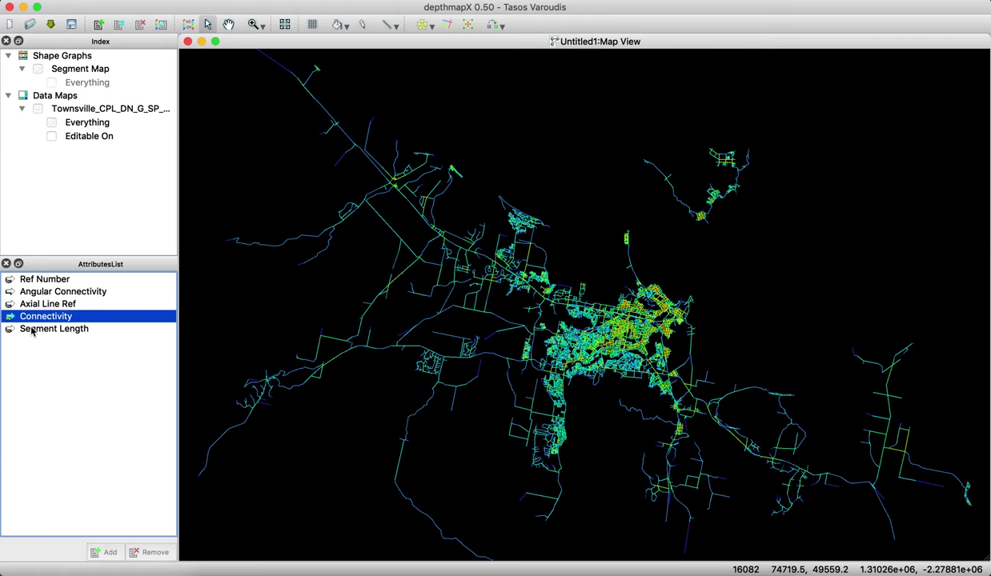
click(32, 329)
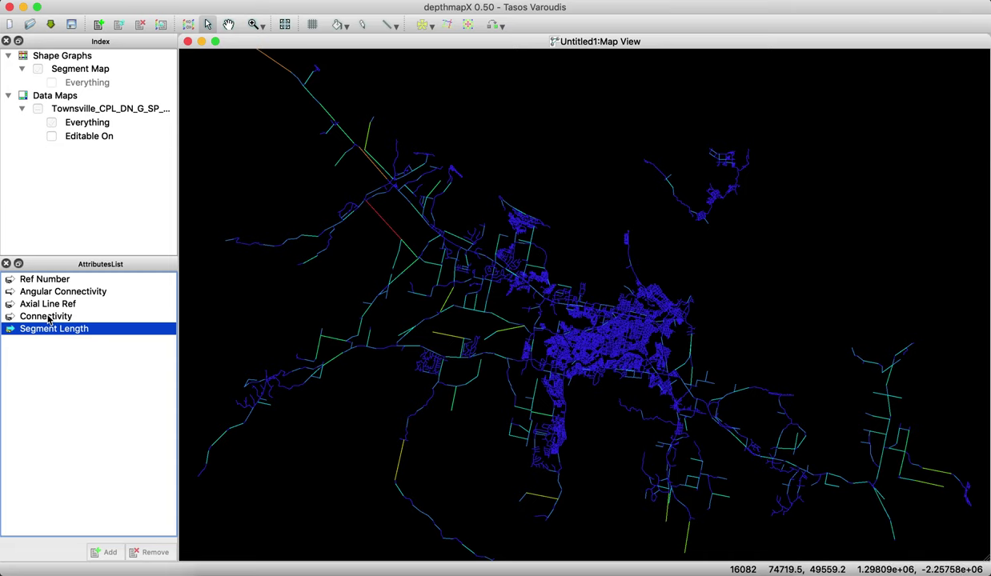
click(49, 319)
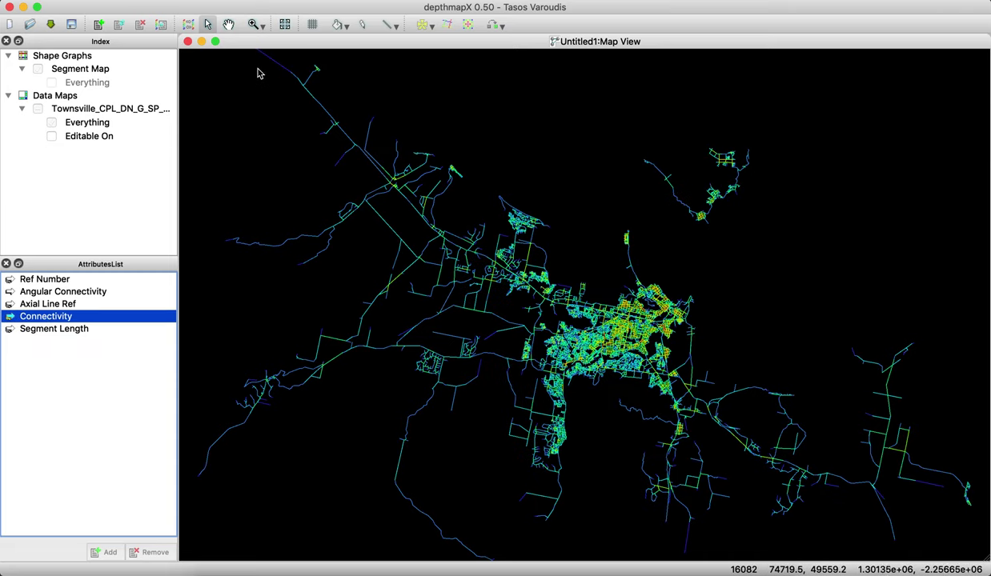
- Zoom in on the town centre street grid
click(253, 24)
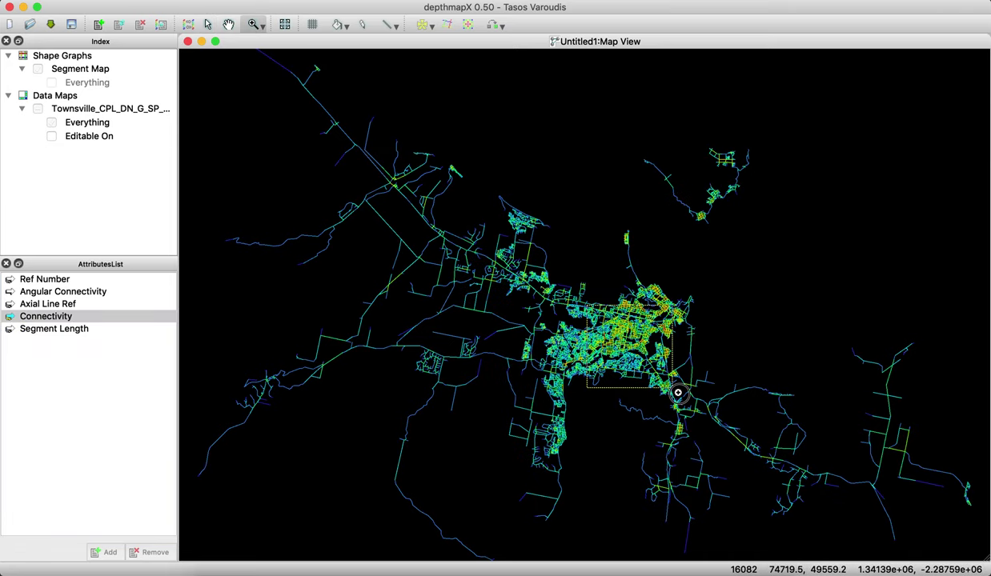
click(678, 392)
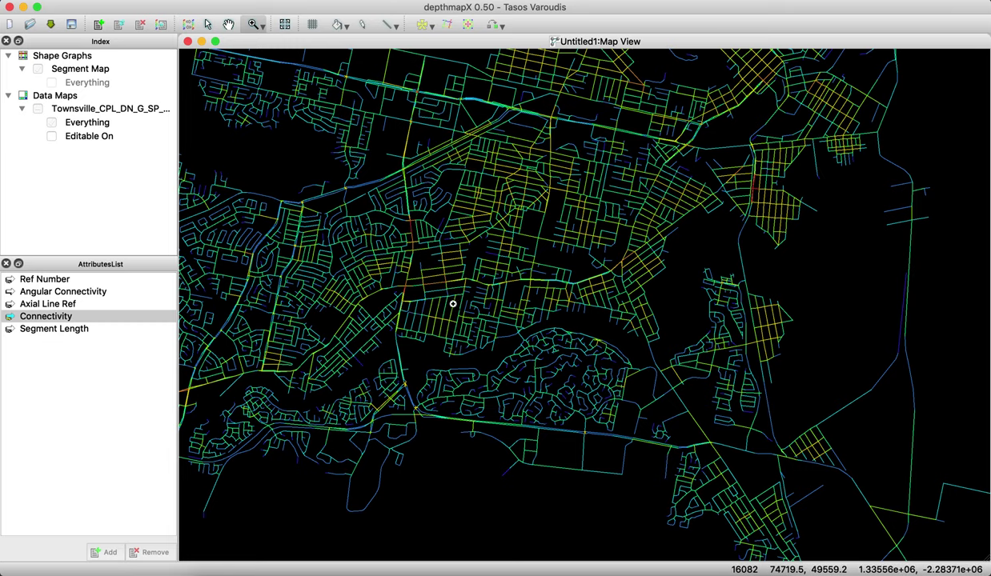
mouse_move(492, 274)
- Fit the whole road network in view and select a road segment west of town
click(286, 25)
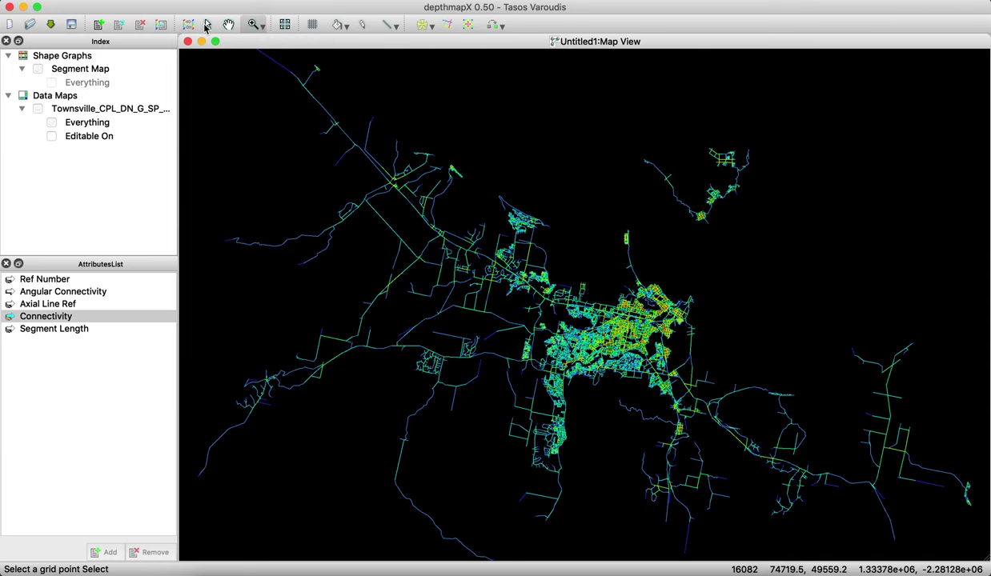
click(208, 25)
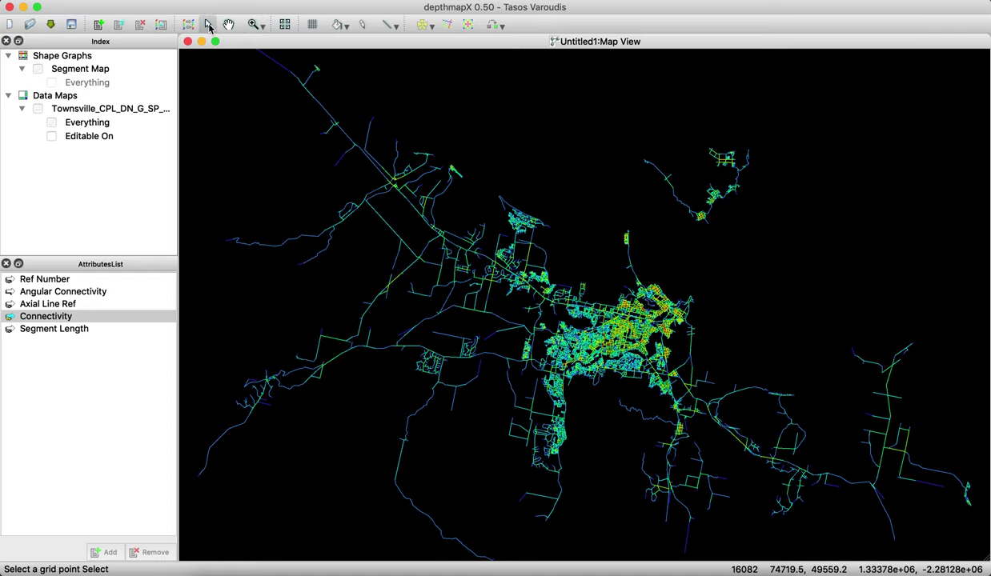
click(414, 321)
click(417, 330)
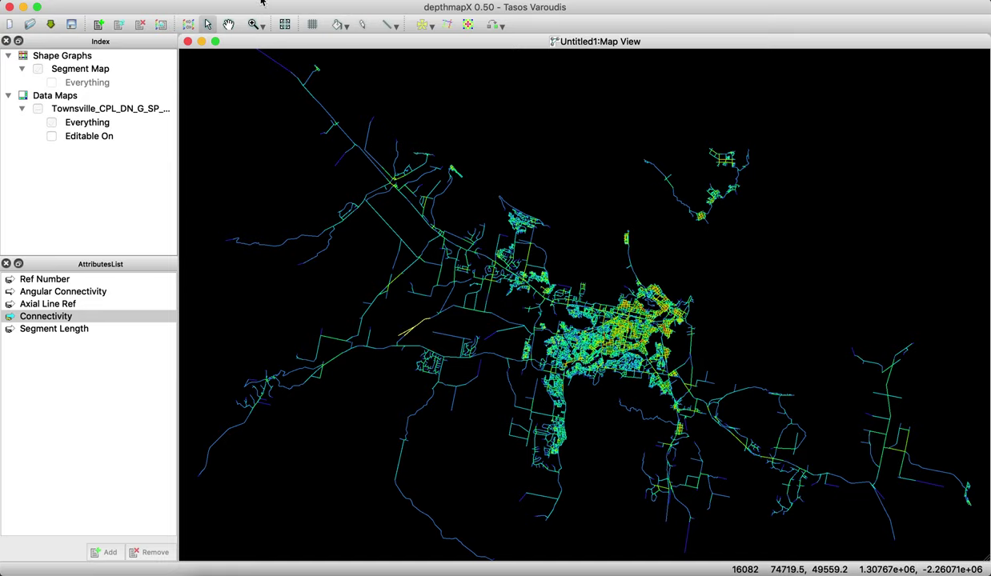
- Compute Angular Step Depth from the selected segment to colour the network
click(178, 1)
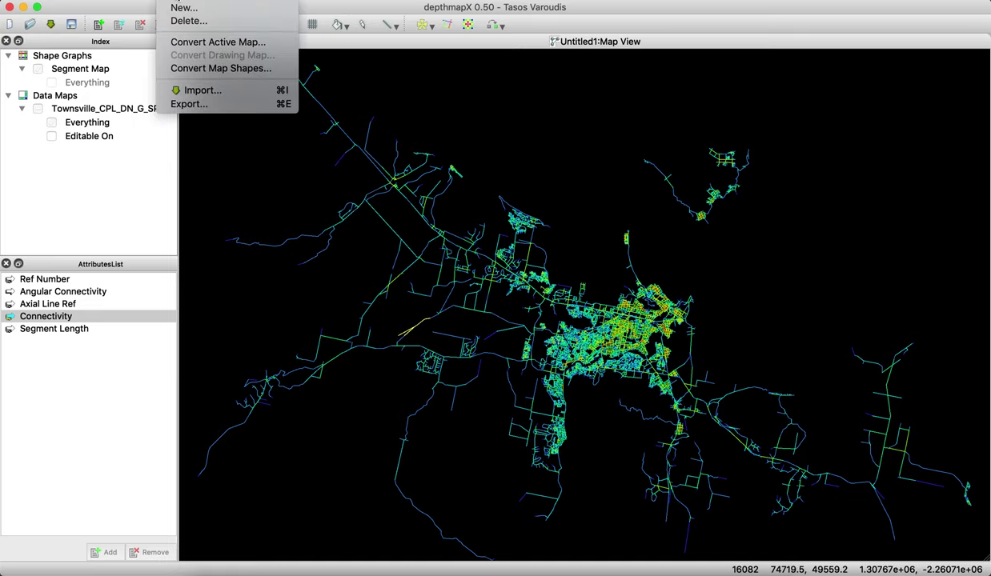
mouse_move(293, 52)
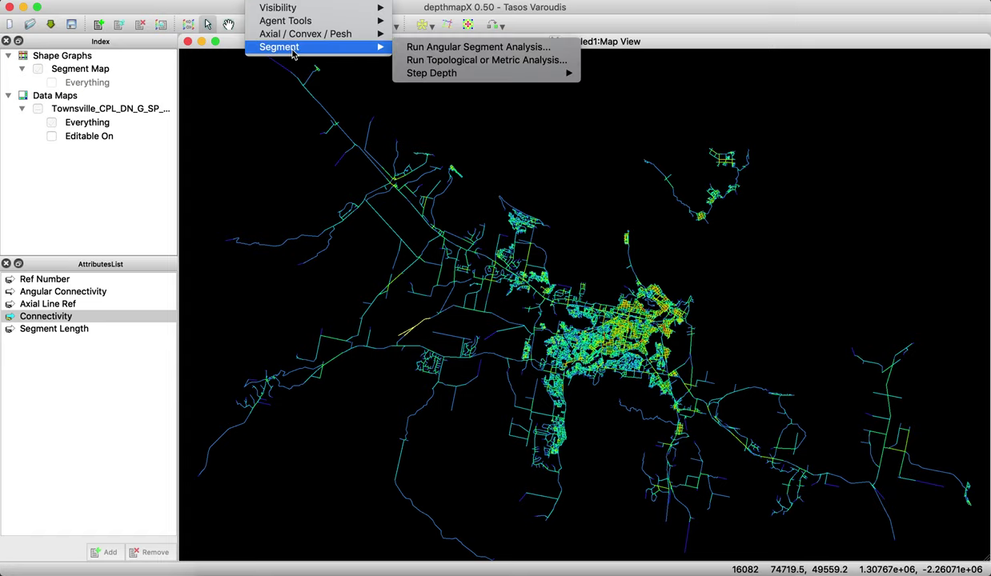
mouse_move(448, 73)
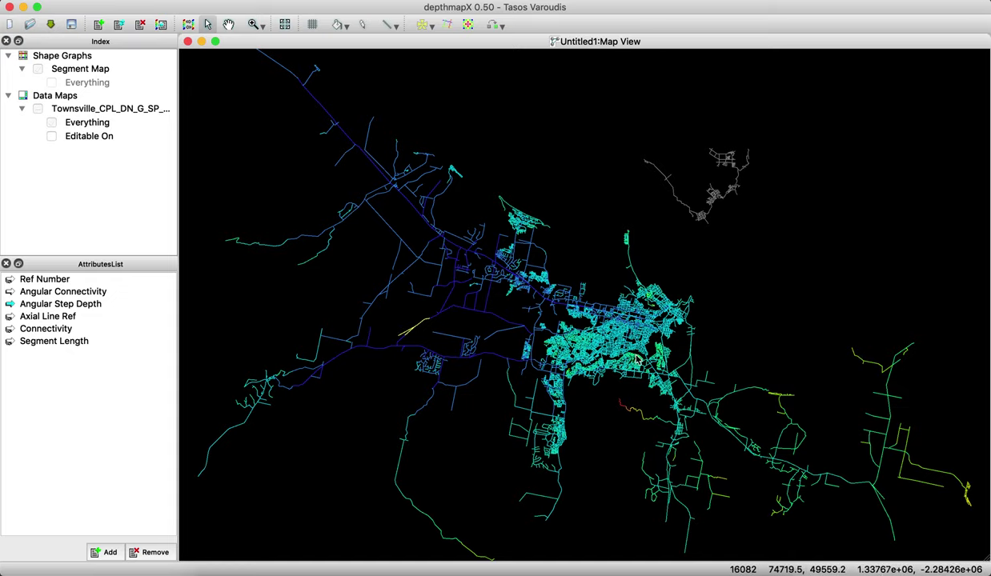
click(622, 408)
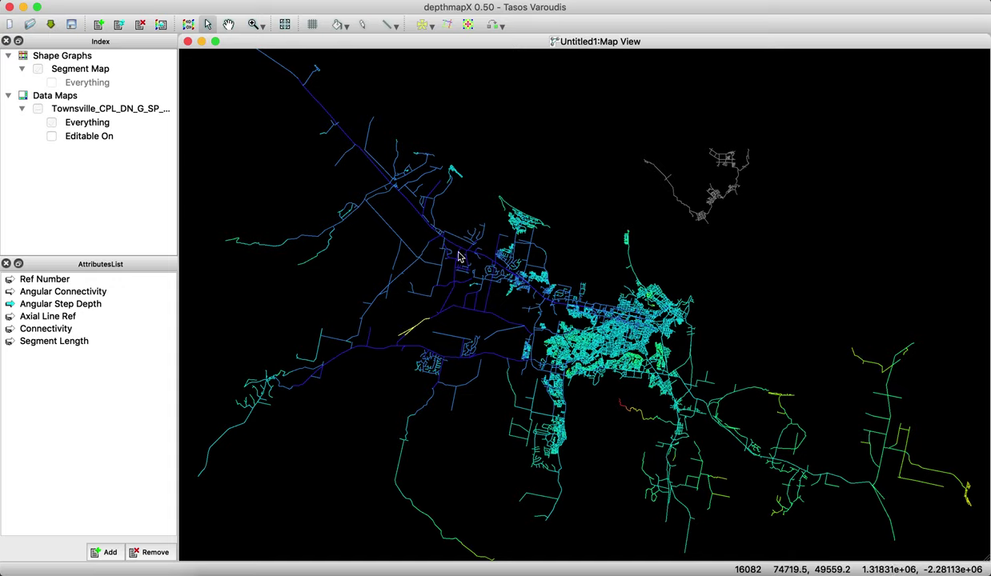
- In the angular Segment Analysis Options, change Tulip Bins from 1024 to 64
click(216, 3)
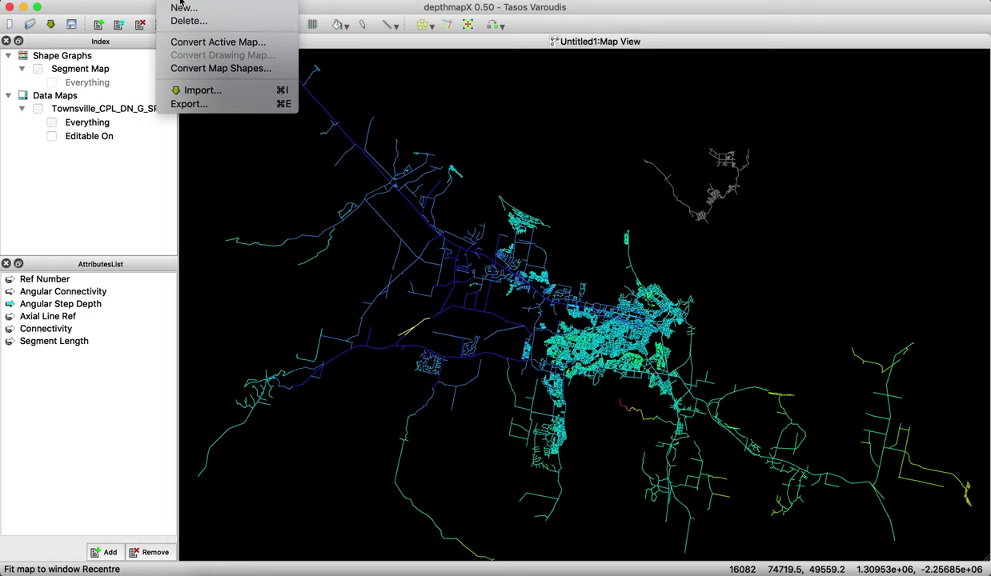
mouse_move(275, 3)
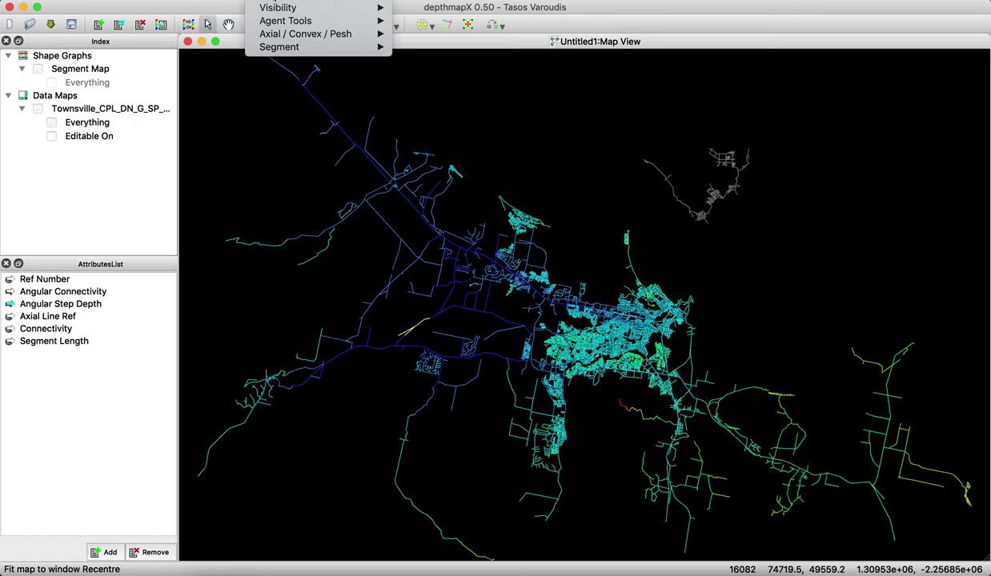
mouse_move(282, 46)
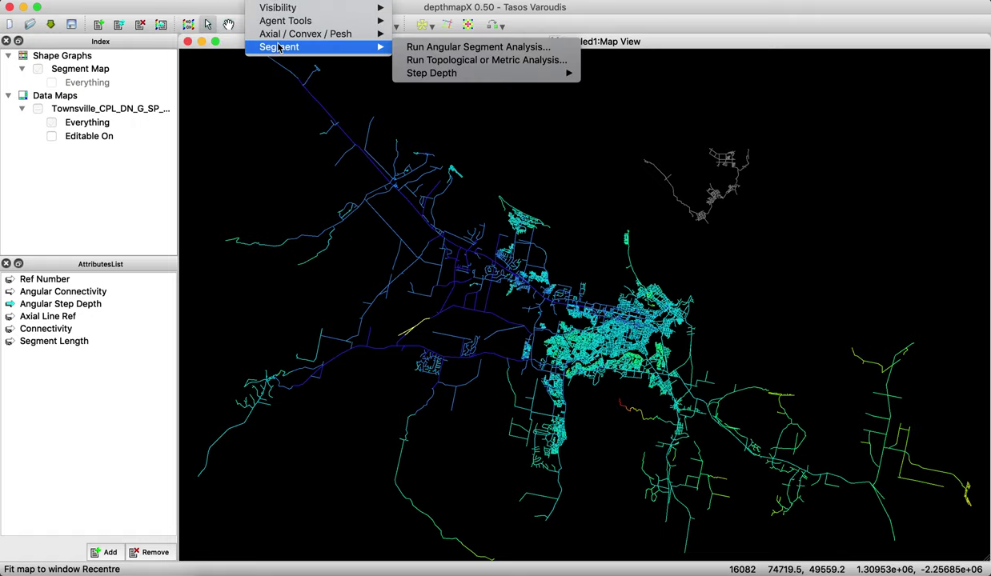
click(448, 48)
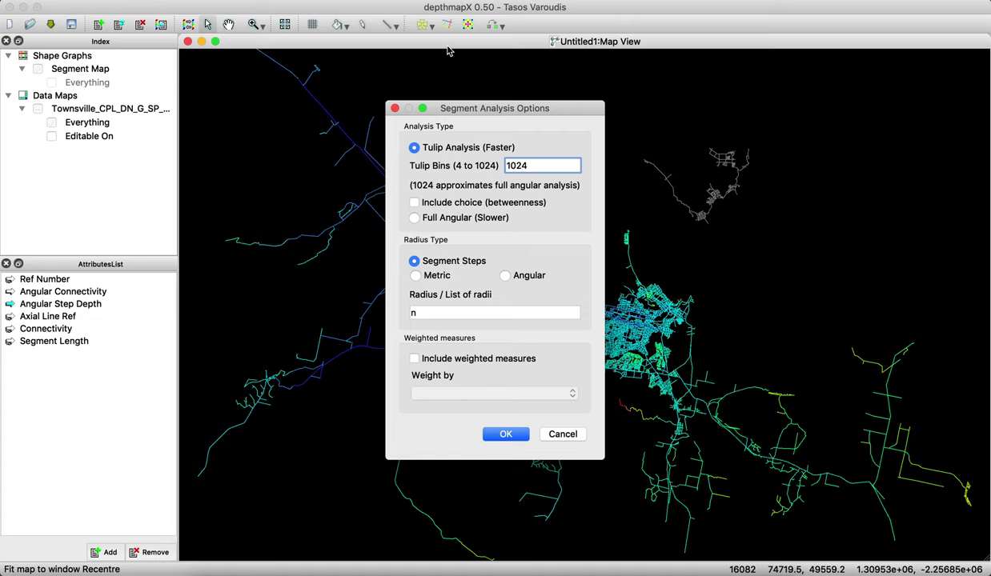
drag(487, 108, 349, 56)
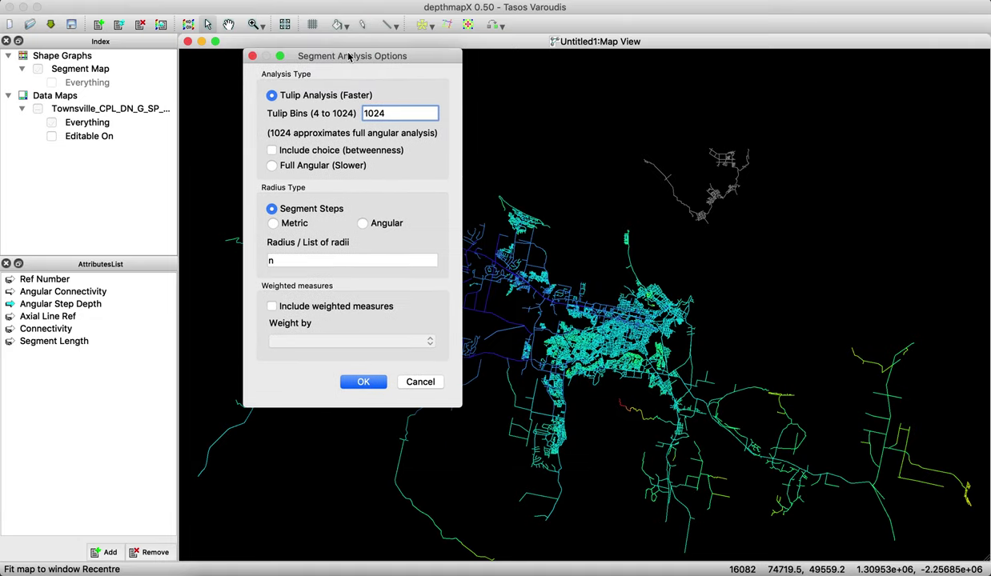
double_click(388, 115)
text(32)
key(BackSpace)
key(BackSpace)
text(64)
- Run the analysis with choice, metric radii 400,800,2500,5000,25000,n, weighted by Segment Length
click(272, 151)
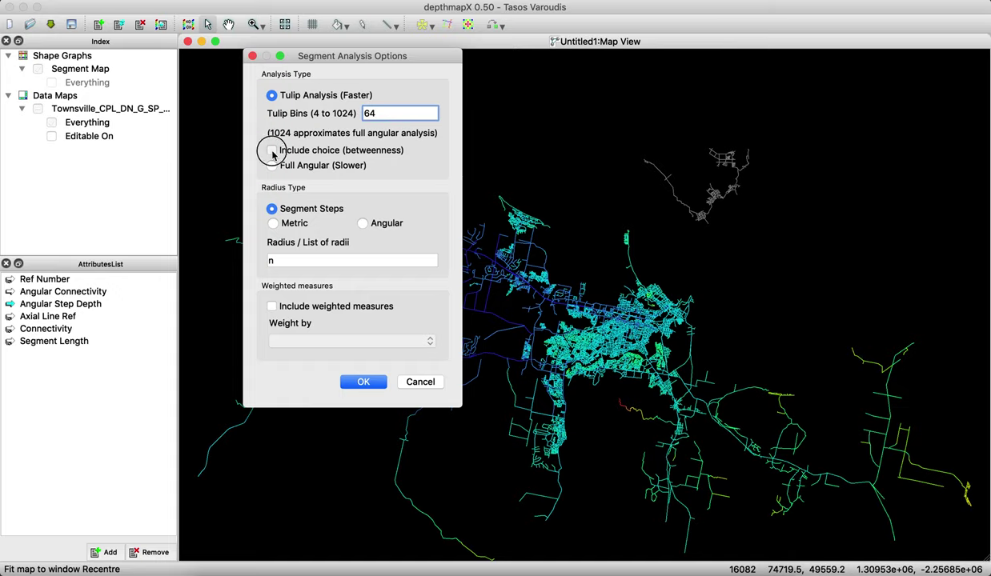
click(273, 224)
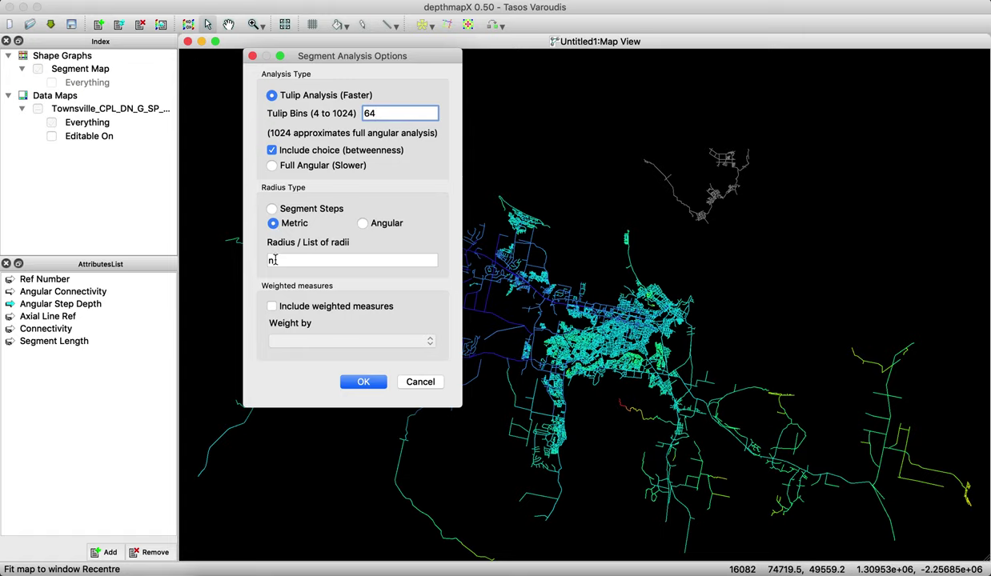
click(273, 260)
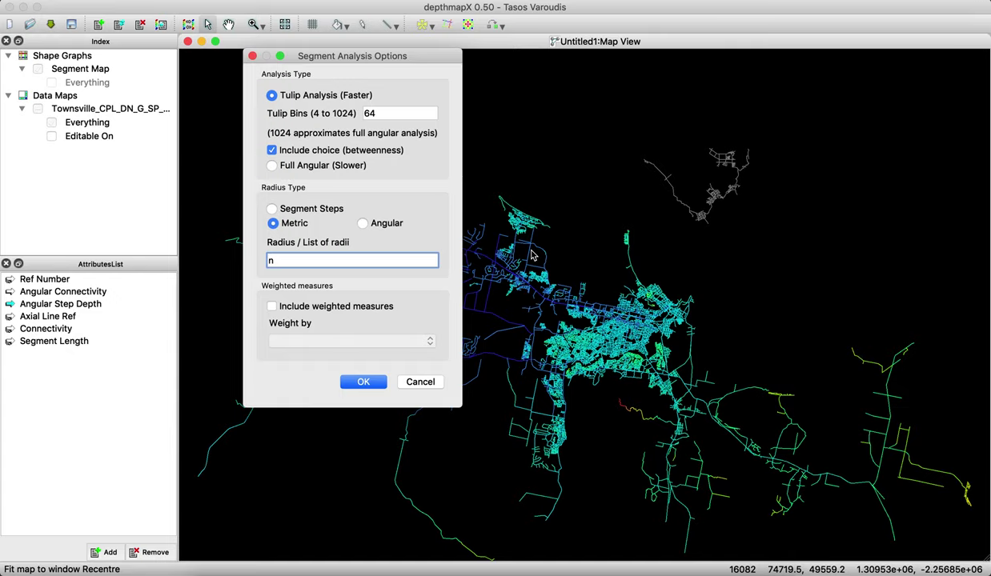
text(400,800, 2500,500)
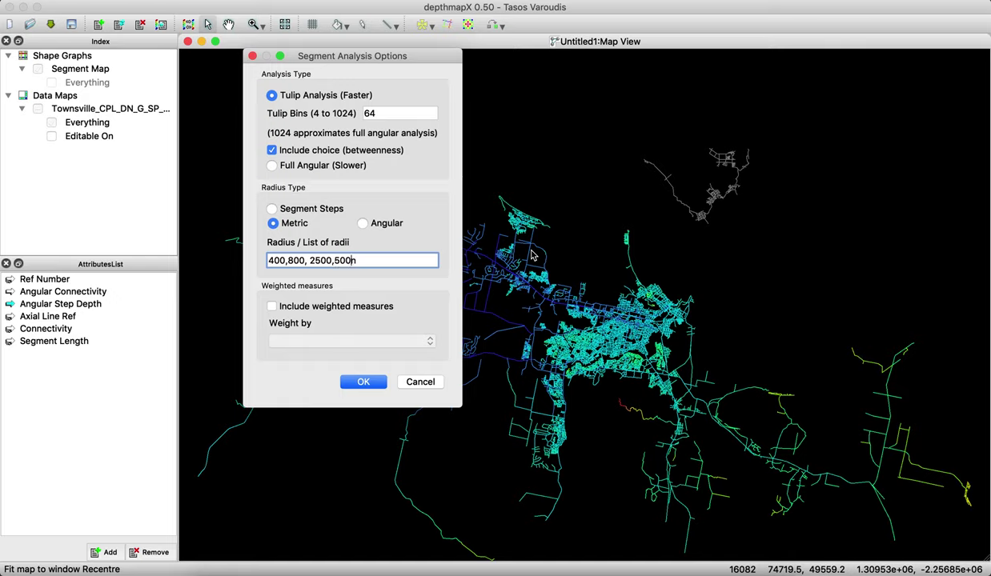
text(0,25000,)
click(276, 308)
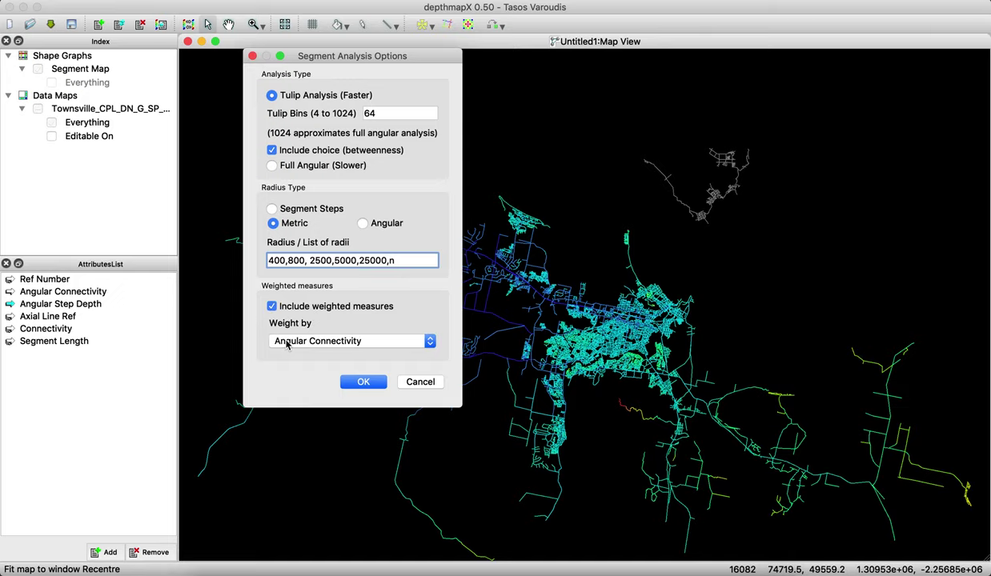
click(286, 343)
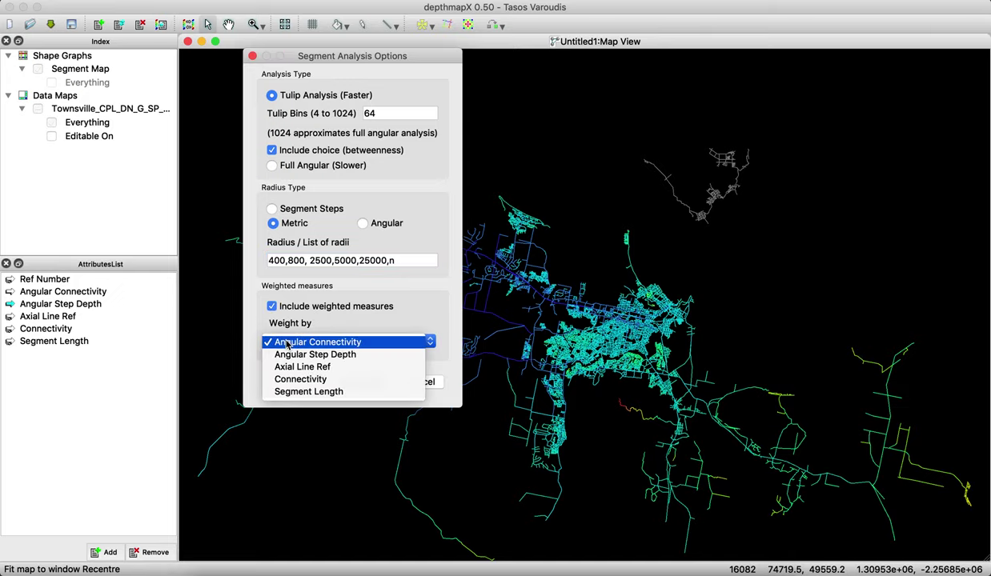
click(286, 392)
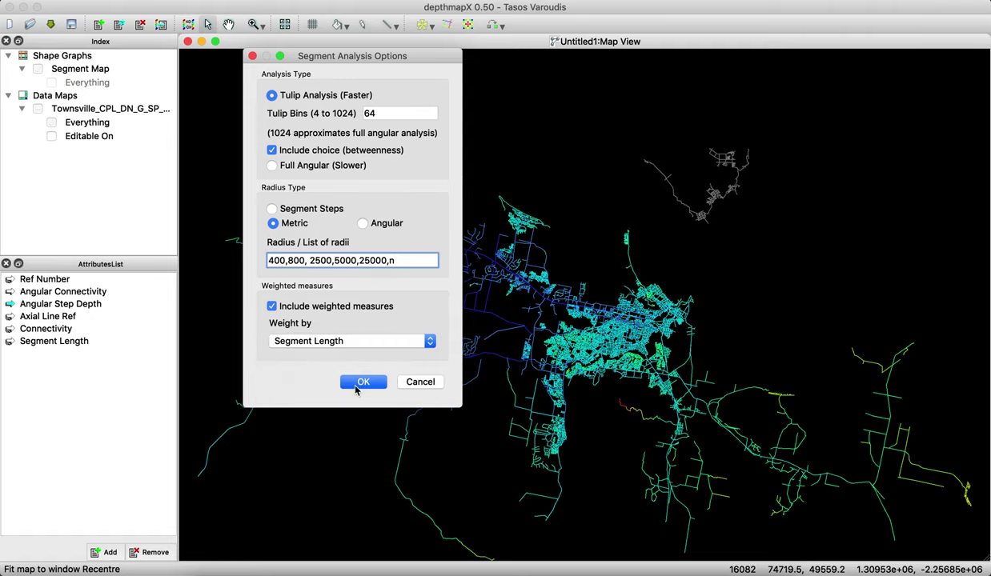
click(362, 383)
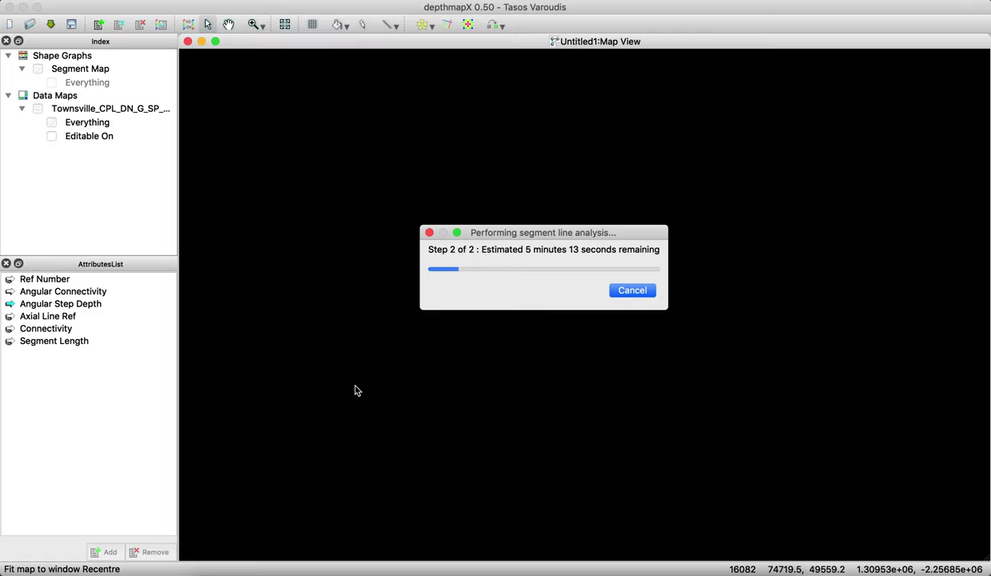
- Launch Rhinoceros through Spotlight with 'rhino' while the analysis keeps running
key(super+space)
text(rhino)
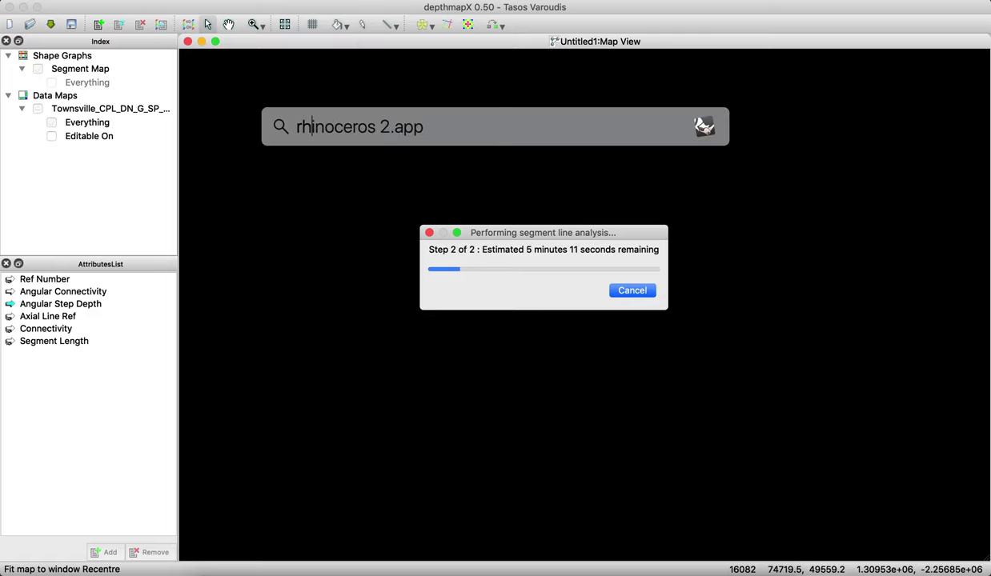
key(Return)
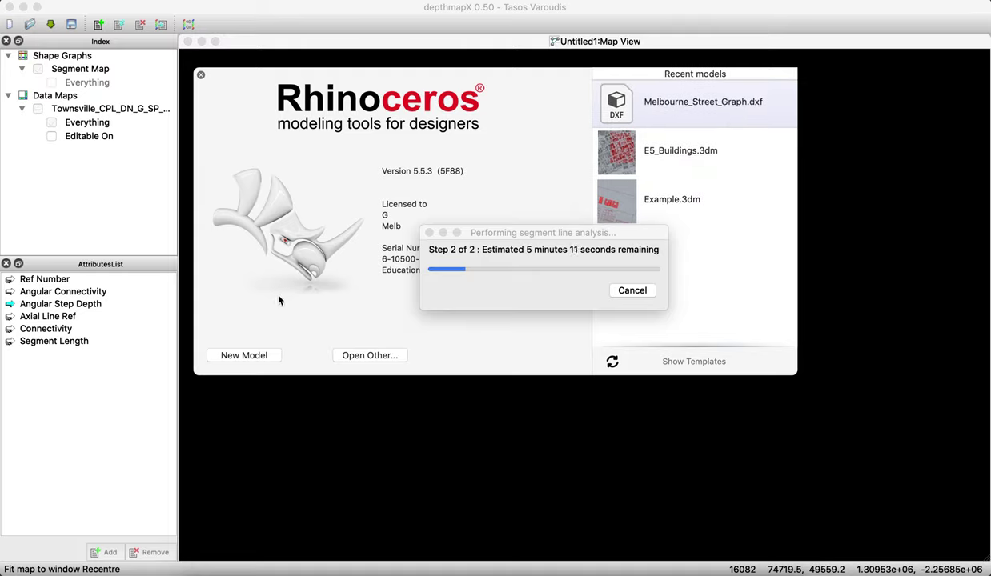
- Start a new empty Rhinoceros model and show its File menu
click(251, 357)
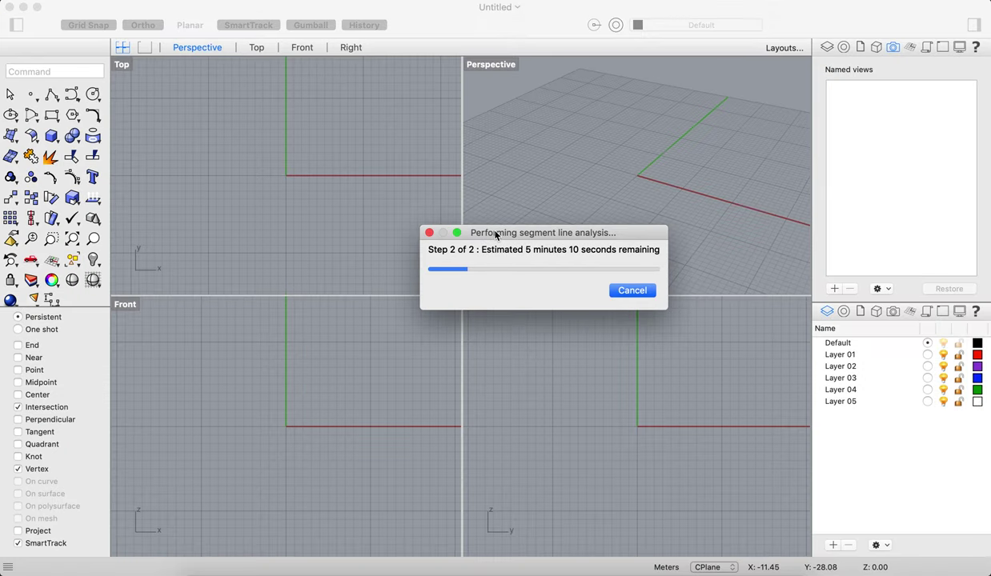
click(109, 6)
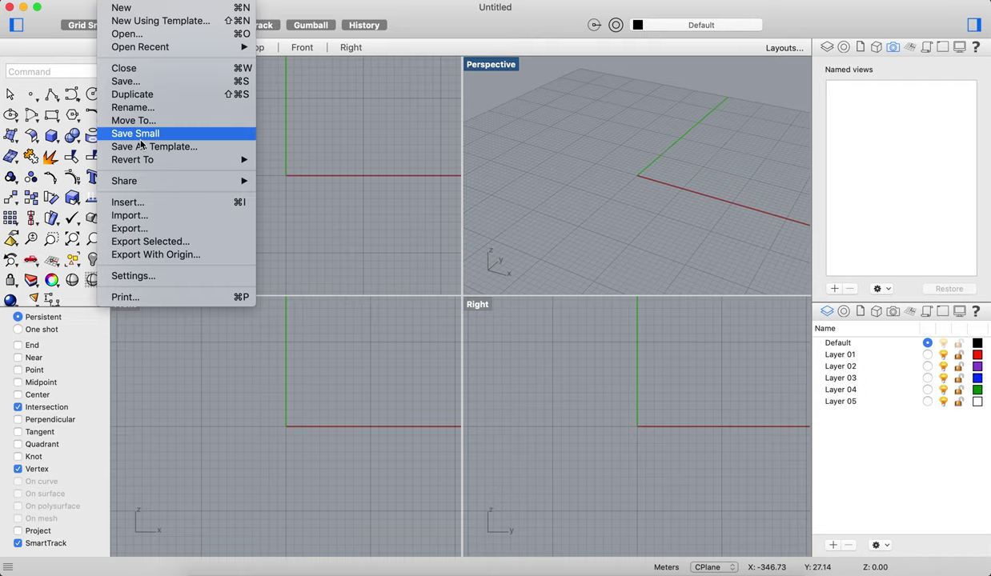
- Import Townsville_Final.dxf from the Townsville folder with layout units set to Meters
click(141, 221)
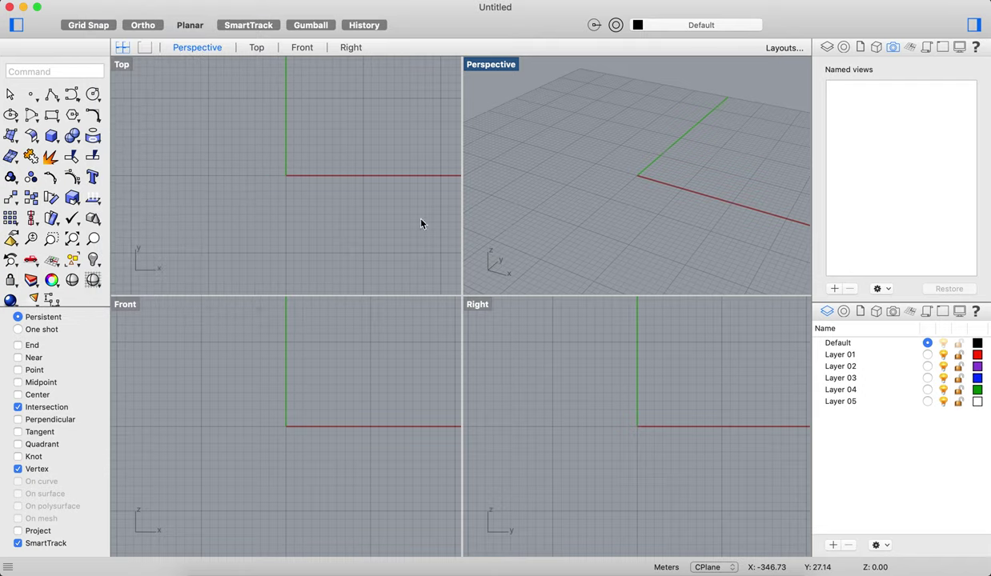
double_click(446, 137)
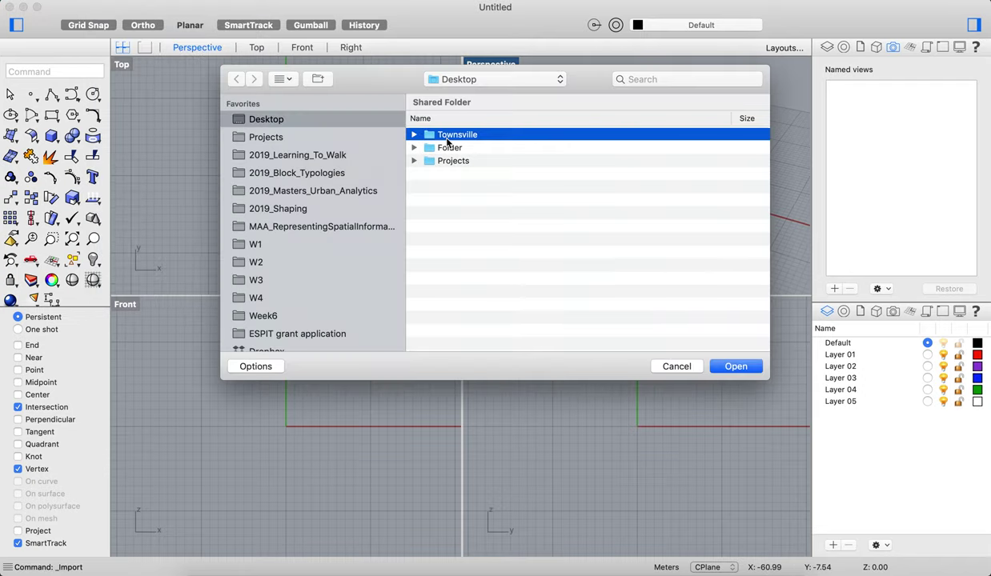
click(459, 187)
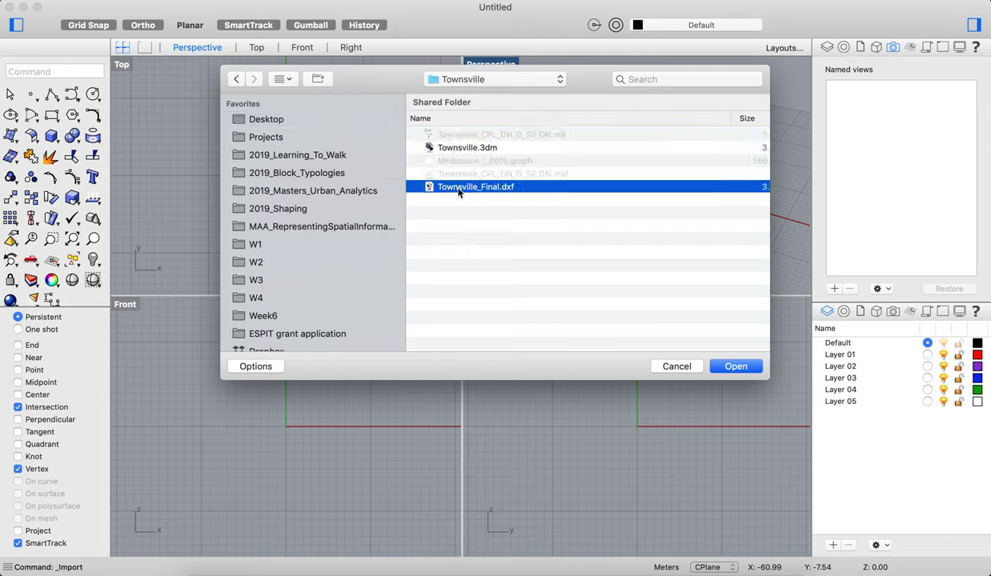
scroll(459, 189, right, 3)
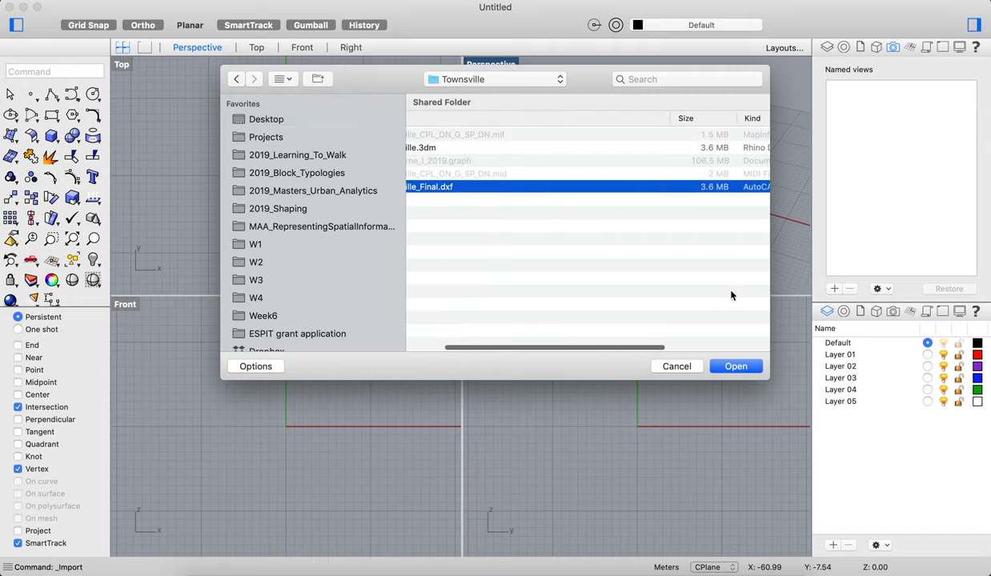
scroll(592, 188, left, 3)
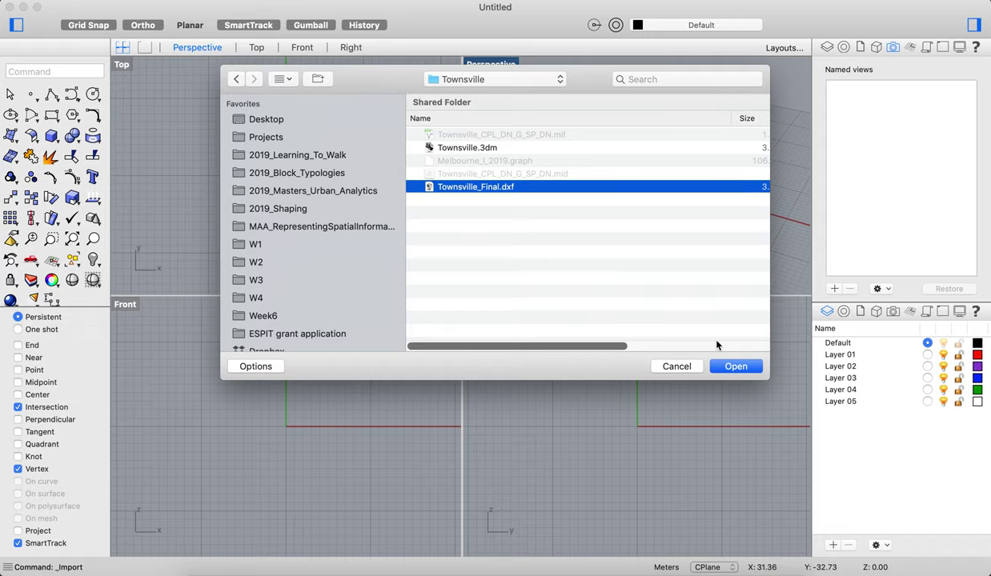
click(744, 368)
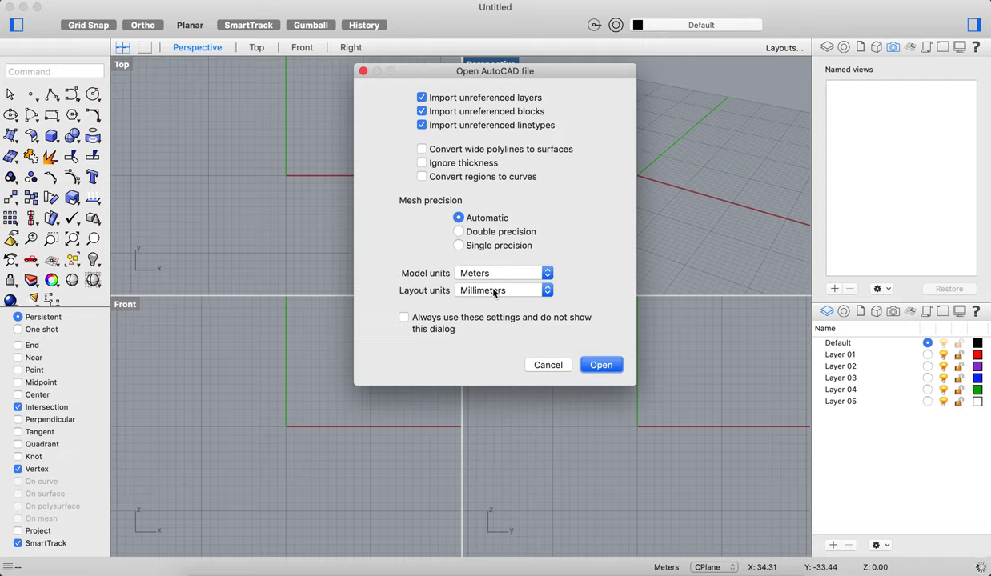
click(521, 294)
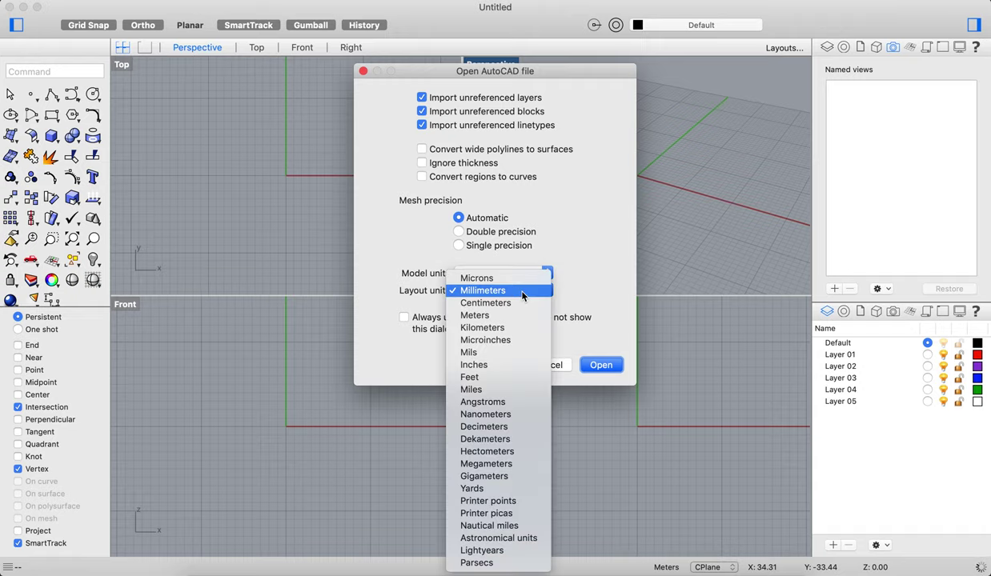
click(482, 314)
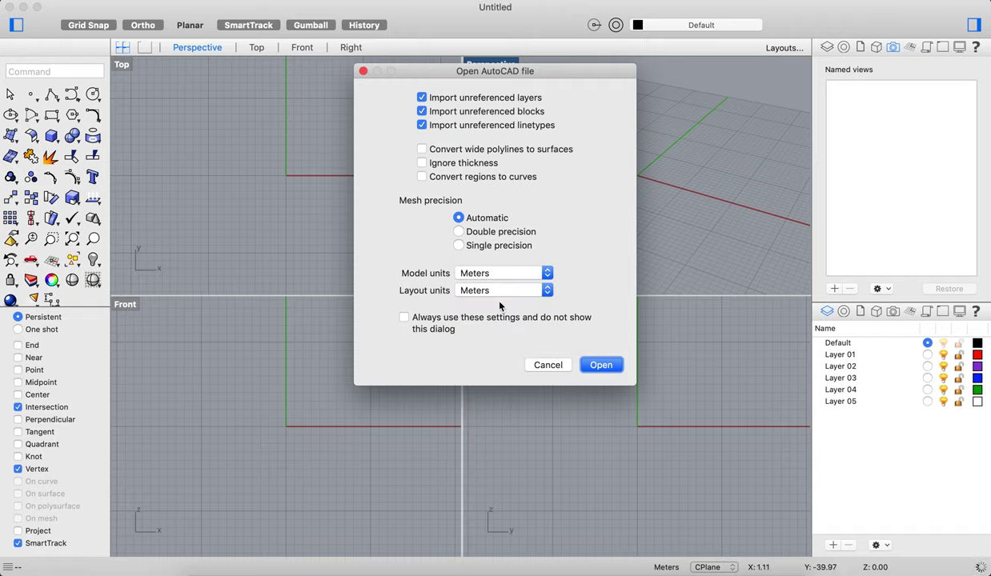
click(600, 365)
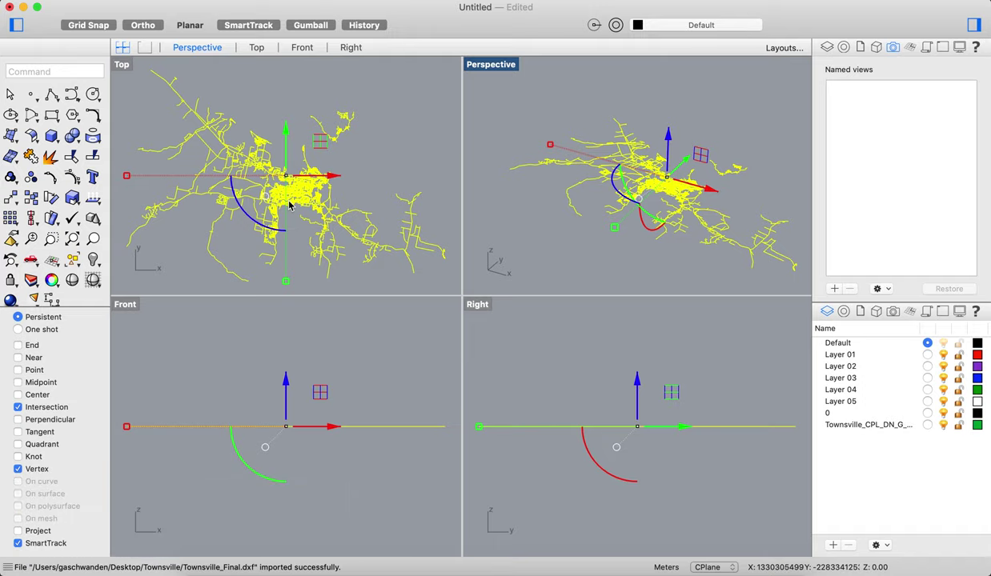
- Activate the Top, Front, Right and Perspective viewports in turn, then maximize the Top viewport
scroll(290, 206, up, 1)
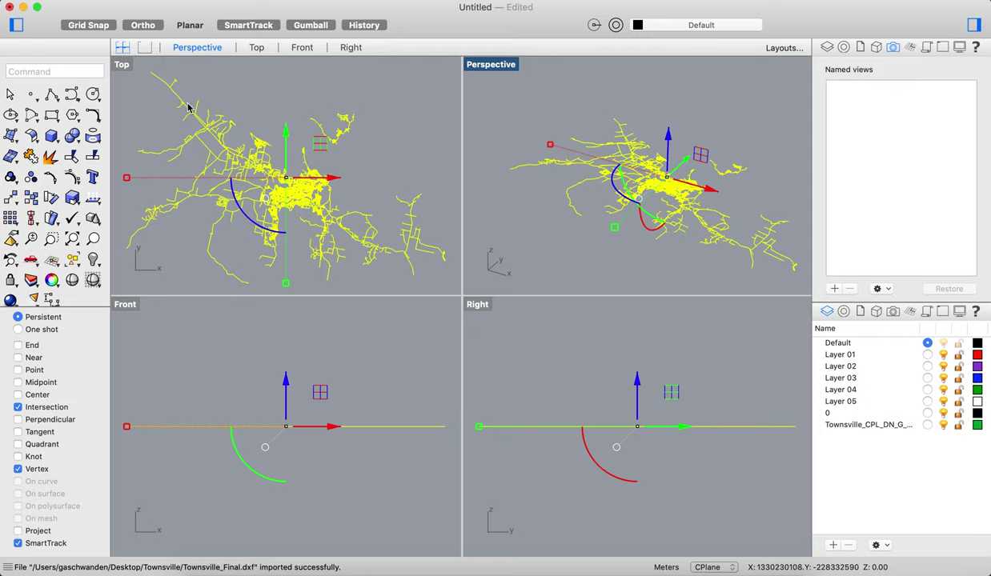
click(124, 65)
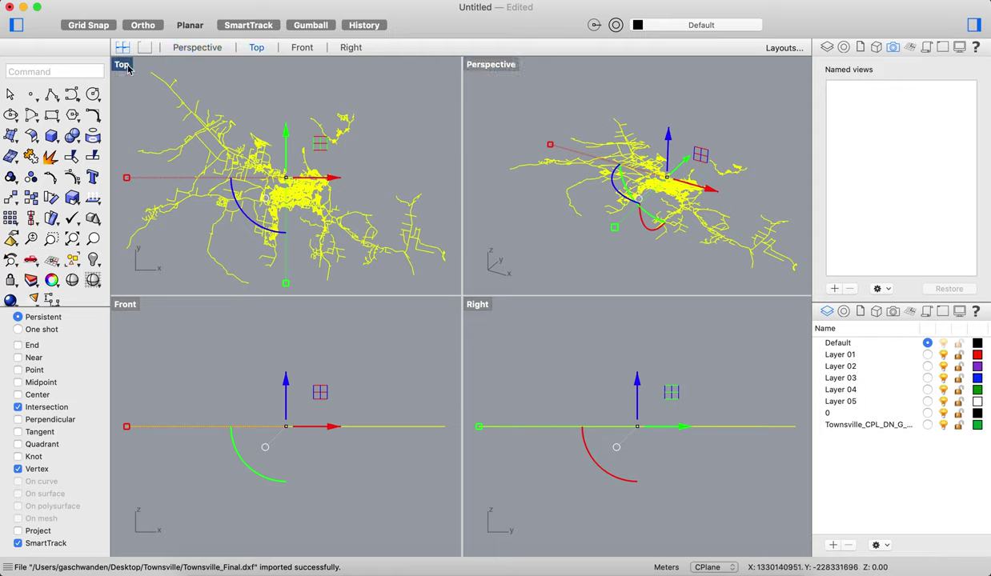
click(124, 304)
click(479, 310)
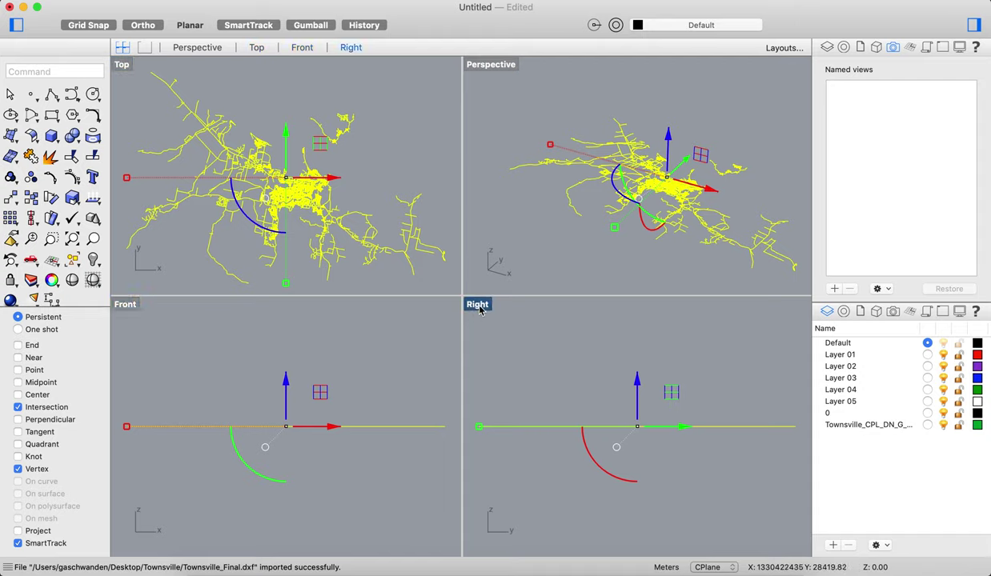
click(491, 67)
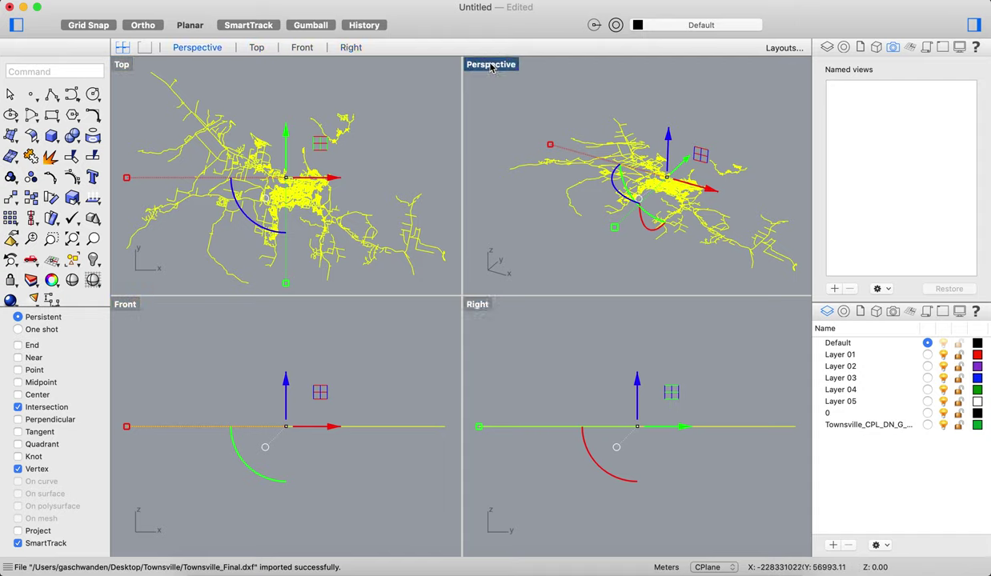
click(132, 309)
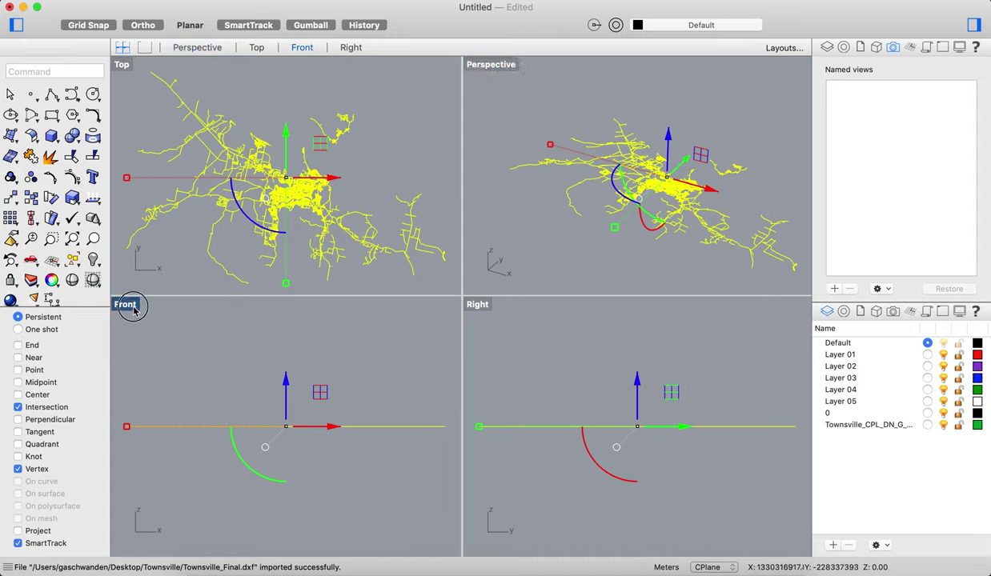
click(476, 305)
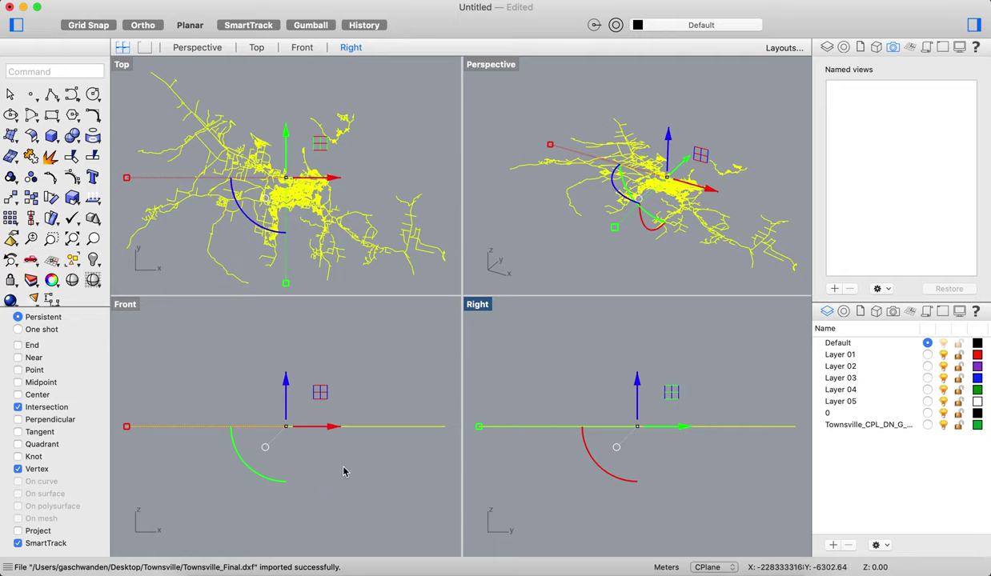
double_click(122, 66)
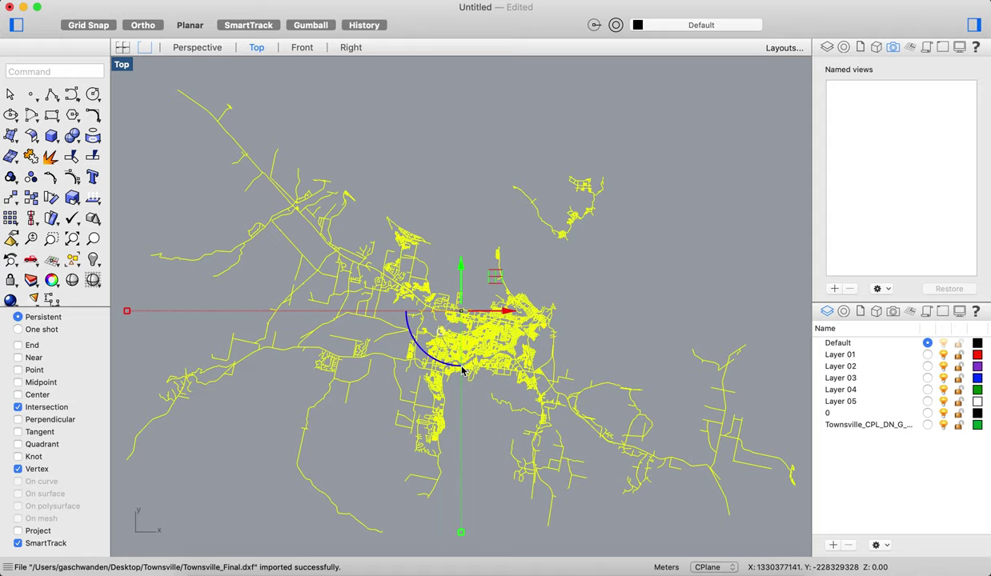
- Re-maximize the Top view, zoom in on one suburb's streets, and select the stray blue arc
click(122, 48)
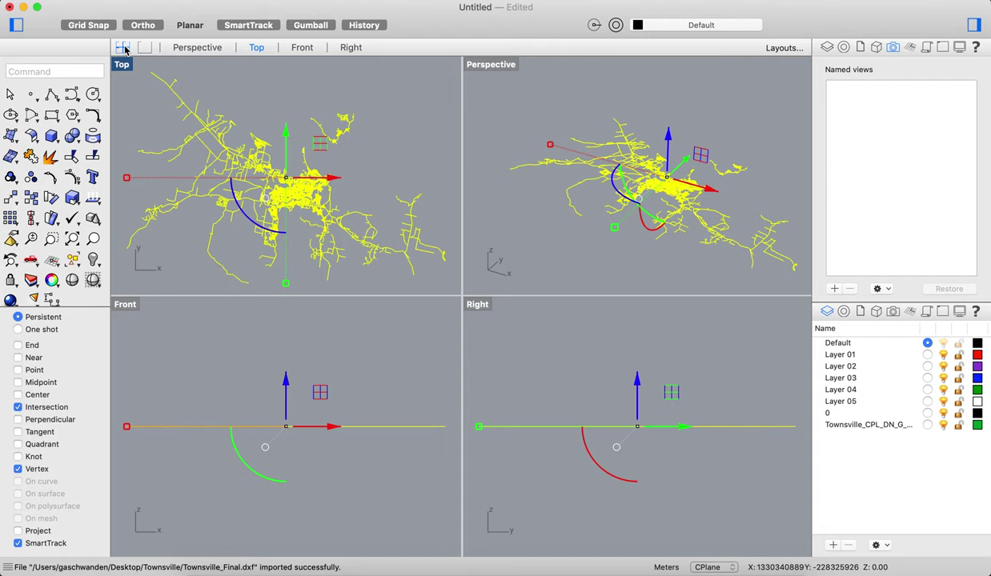
click(145, 48)
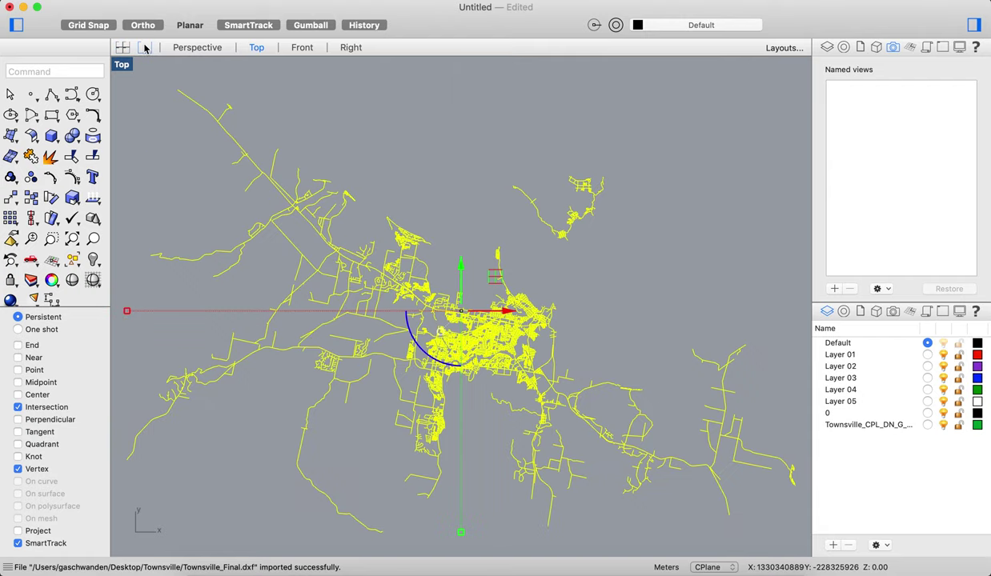
scroll(498, 382, down, 2)
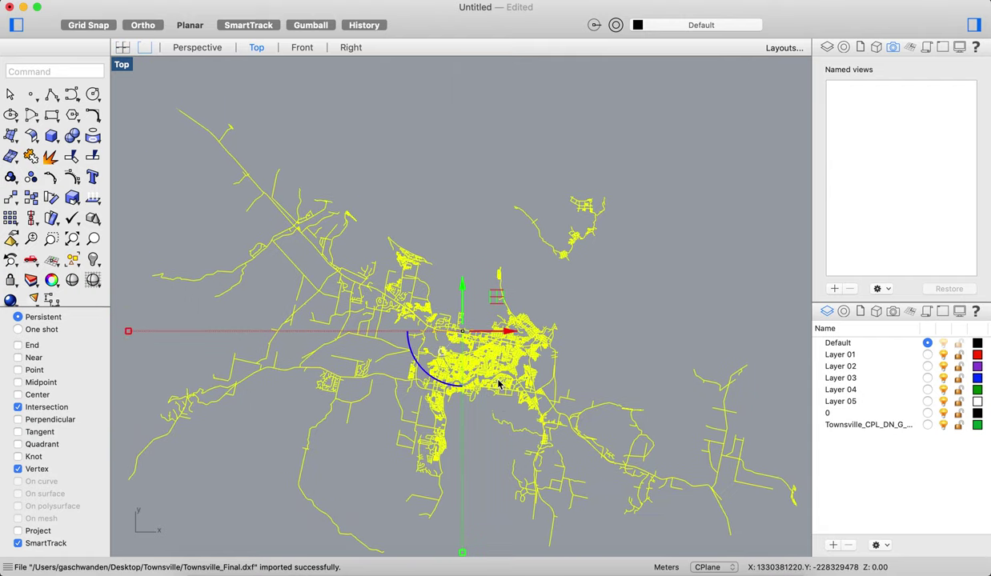
scroll(498, 382, up, 5)
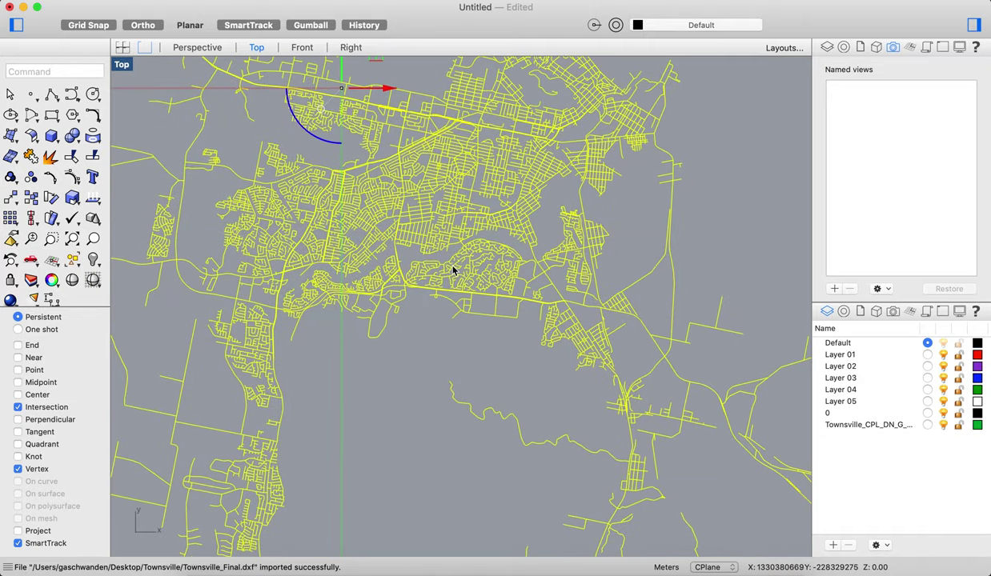
scroll(451, 265, up, 3)
scroll(451, 265, up, 3)
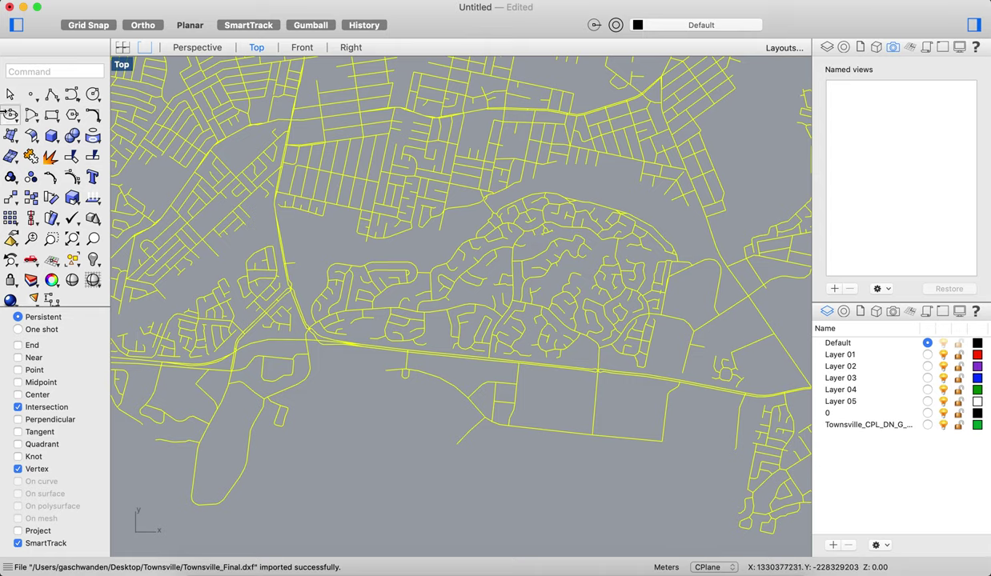
click(271, 118)
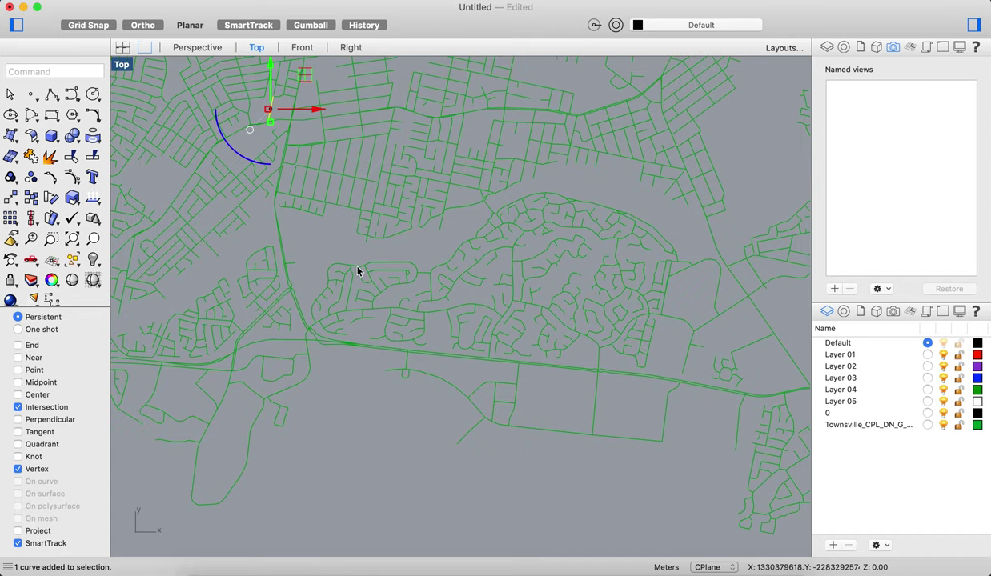
- Delete the stray blue arc, cancelling two accidental Polyline starts
key(Delete)
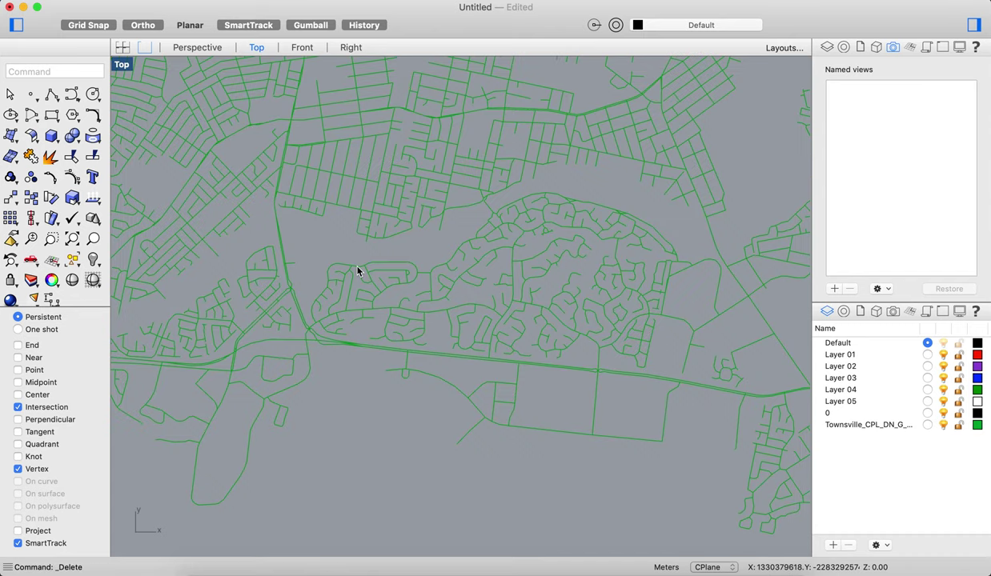
click(51, 95)
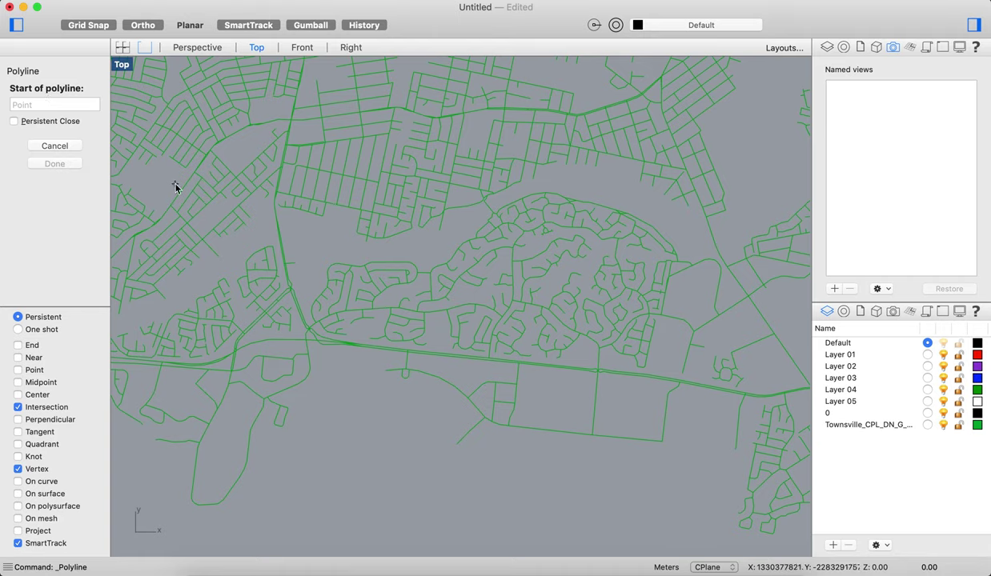
click(71, 147)
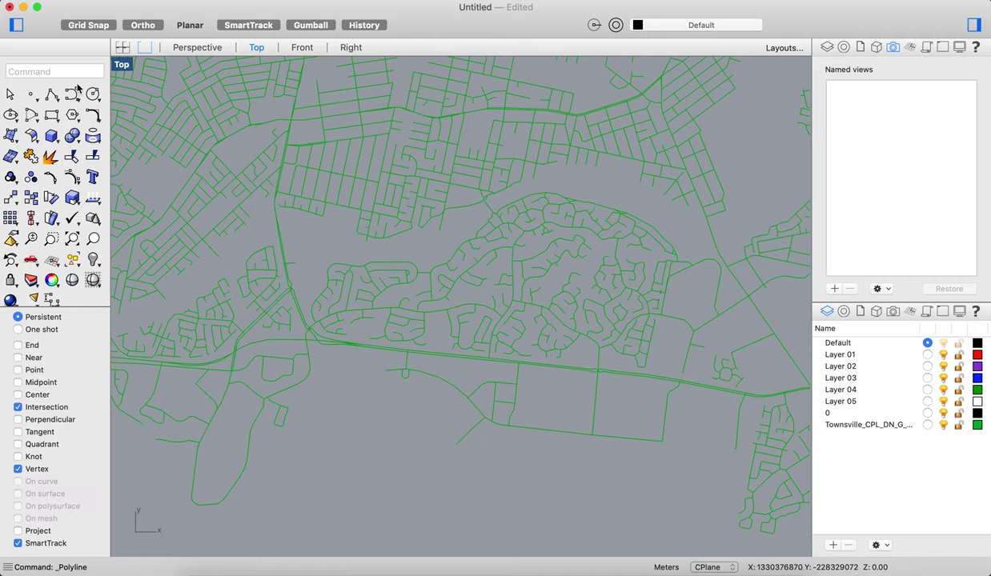
click(57, 102)
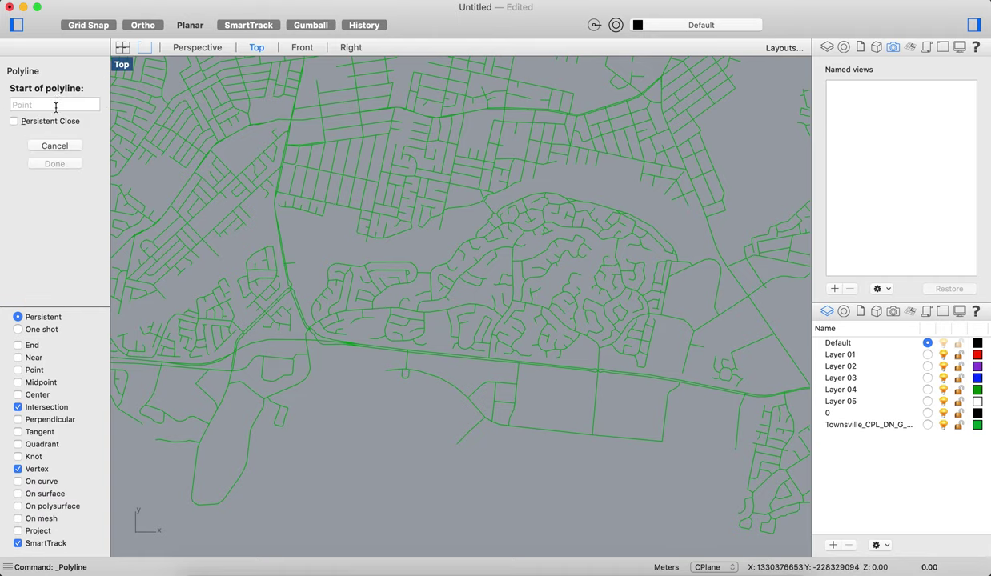
click(50, 148)
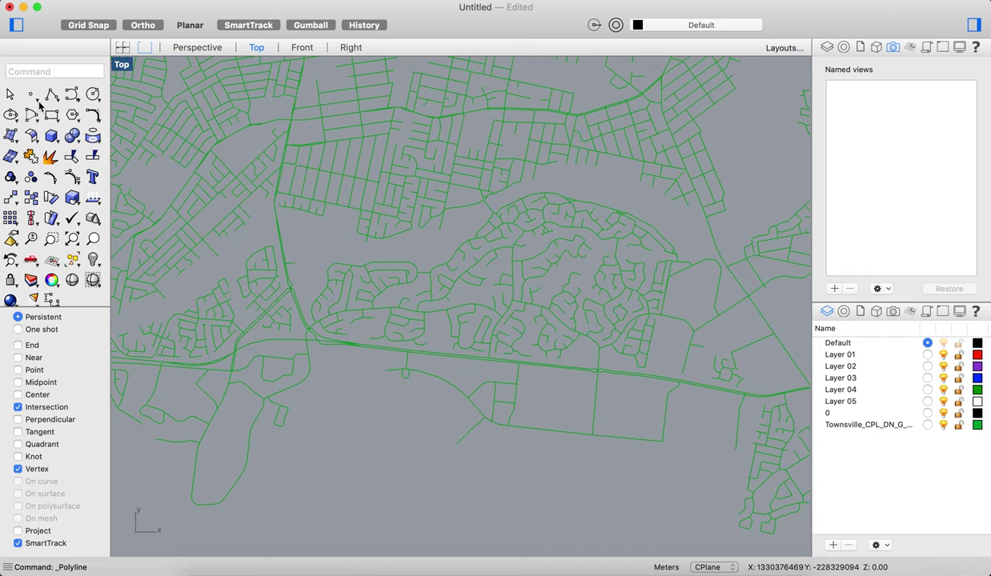
- Start the Line command from the Polyline flyout and turn on the End object snap
click(34, 96)
click(59, 101)
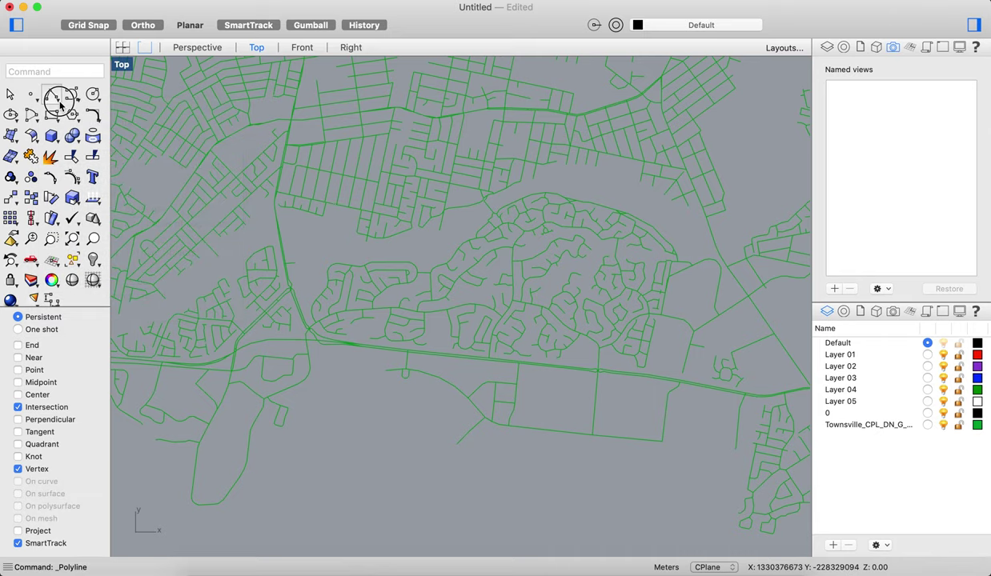
drag(60, 101, 110, 115)
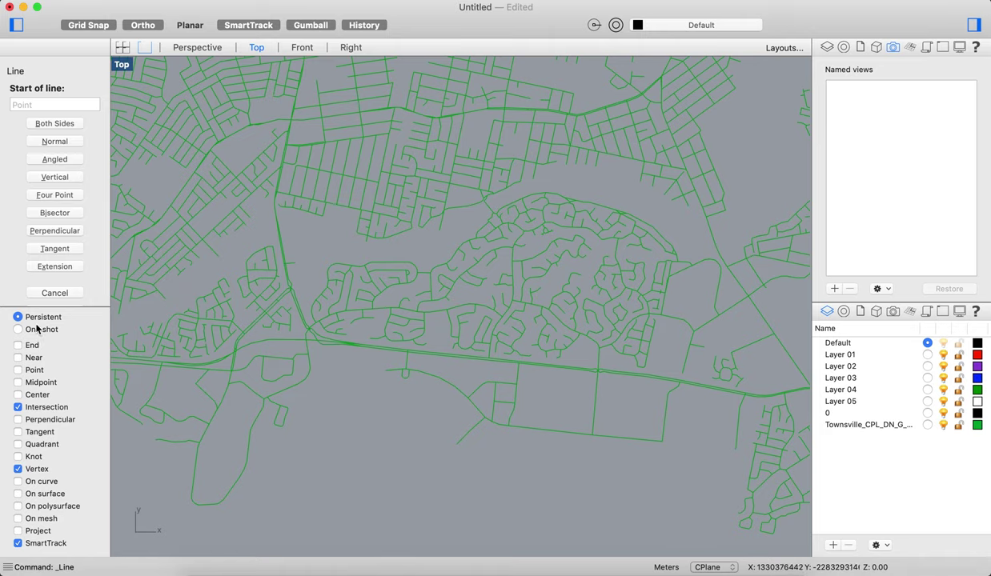
click(18, 346)
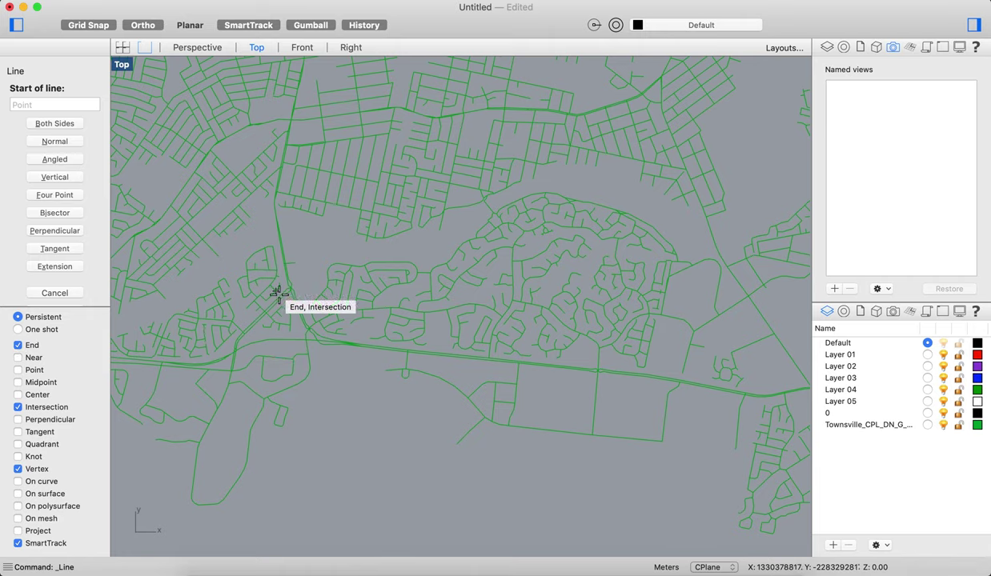
- Draw a chain of five snapped lines from the road end running northeast, then east along the route
click(366, 245)
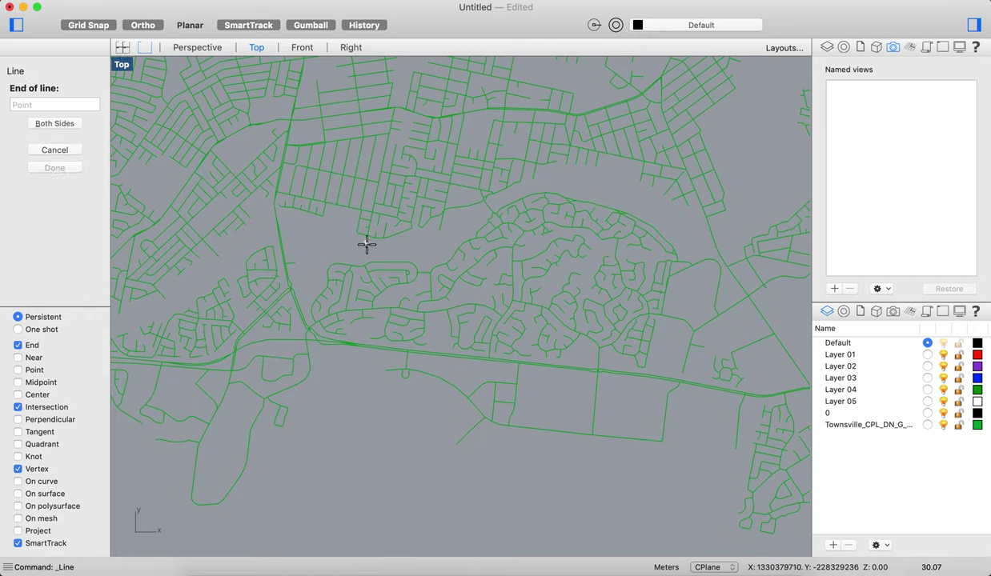
click(296, 264)
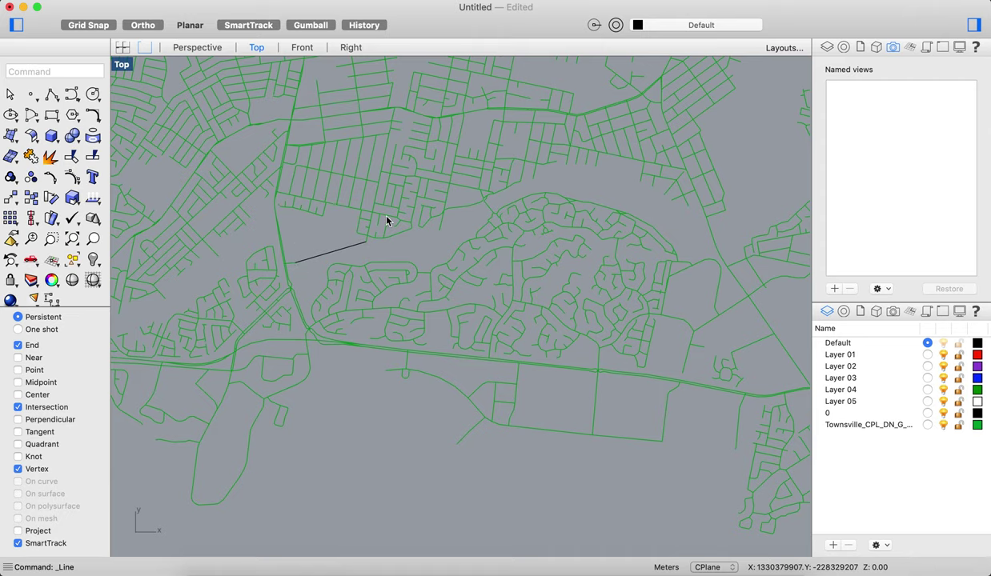
drag(55, 96, 89, 111)
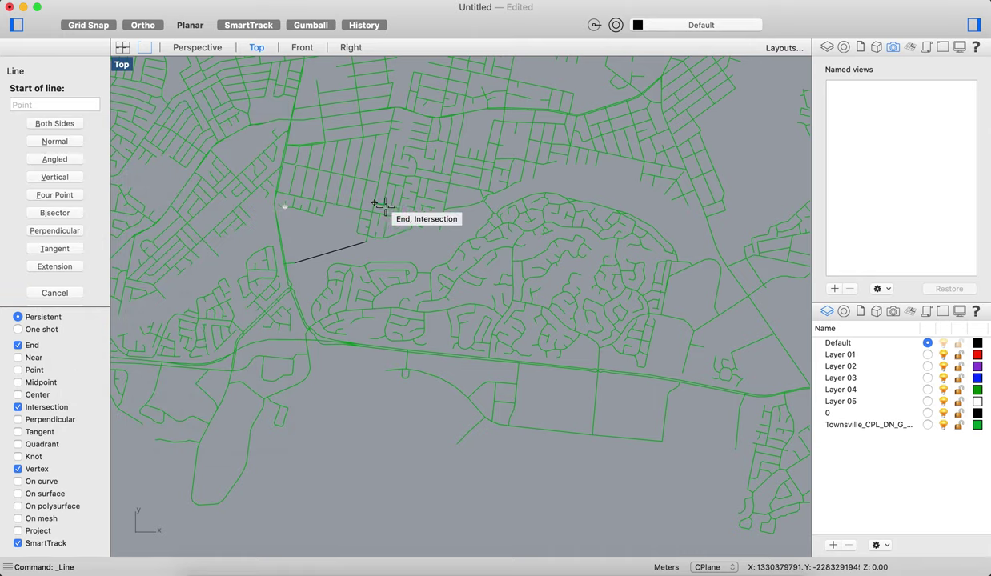
click(368, 243)
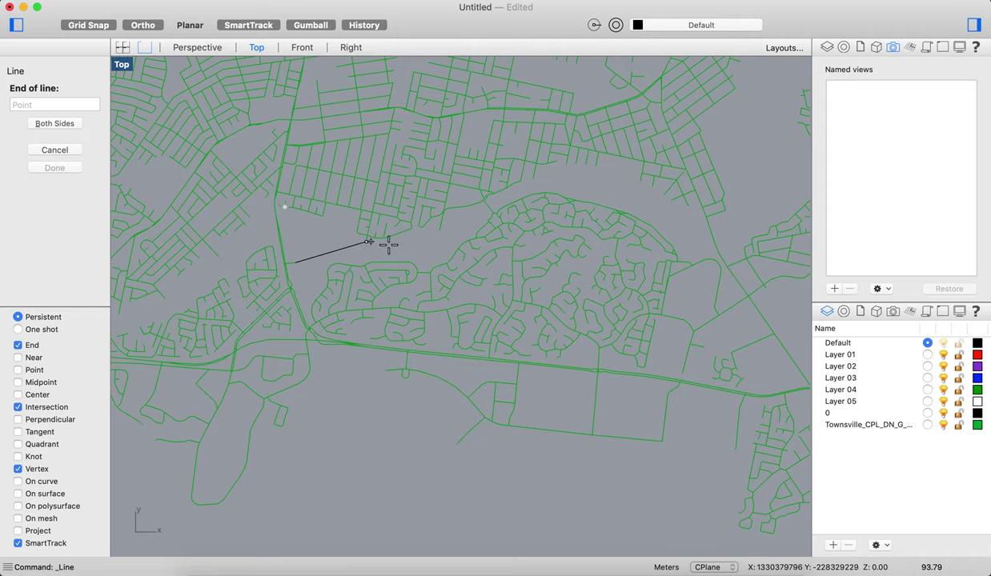
click(440, 234)
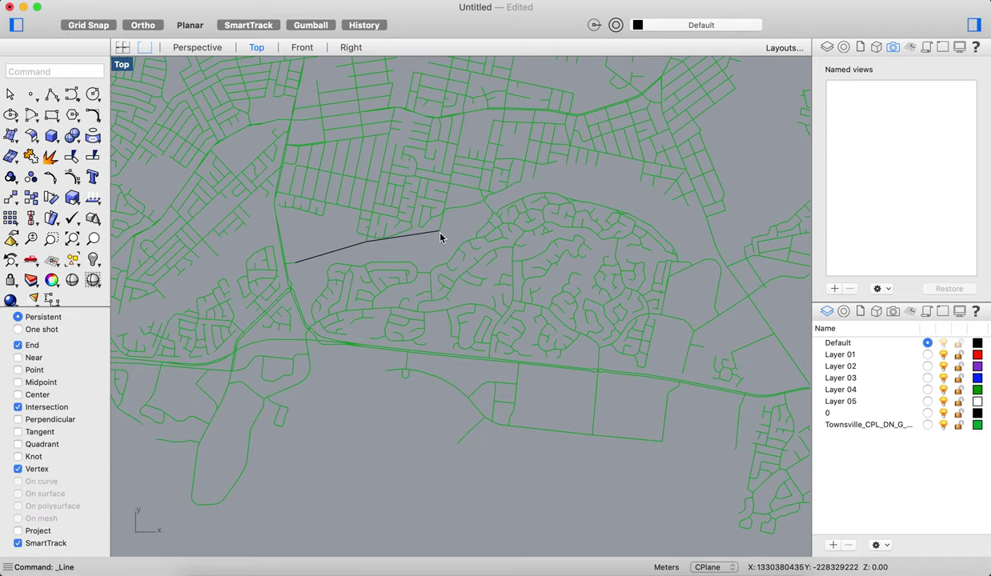
text(Line)
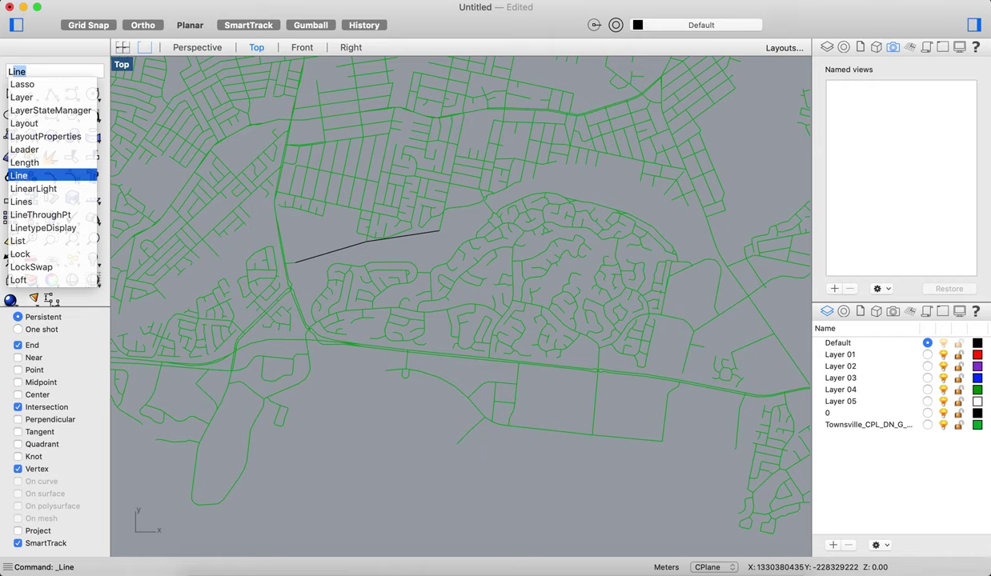
key(Return)
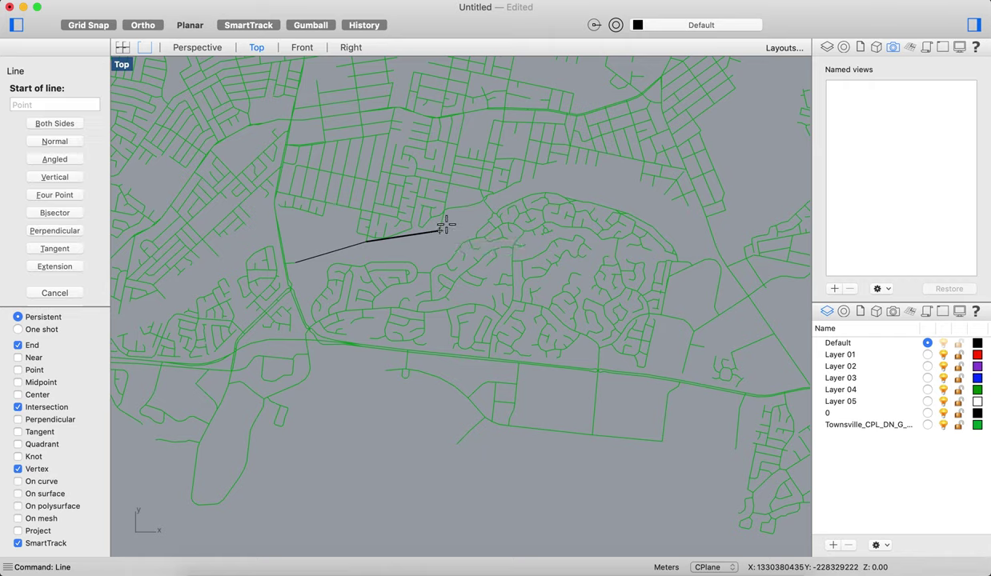
click(439, 231)
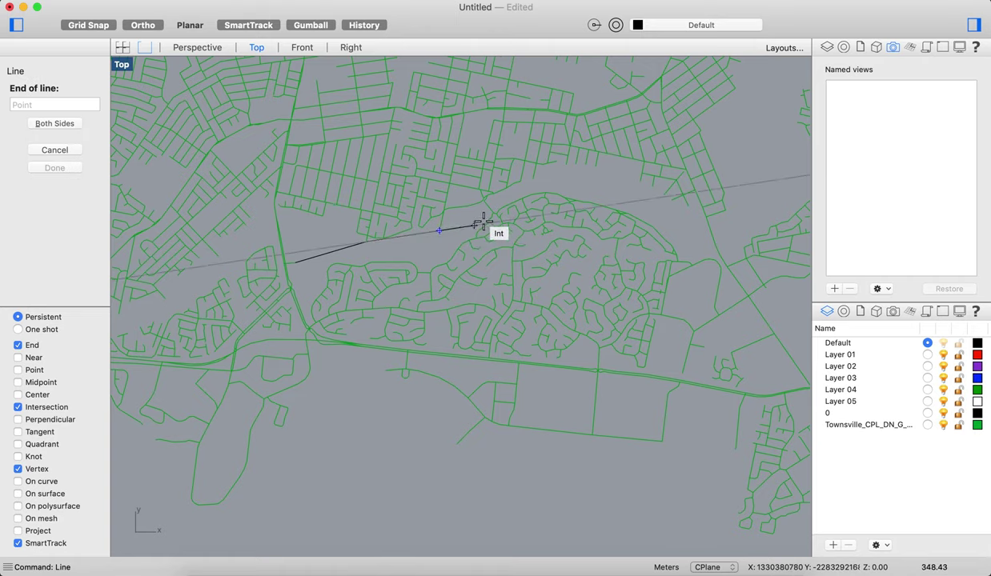
click(487, 204)
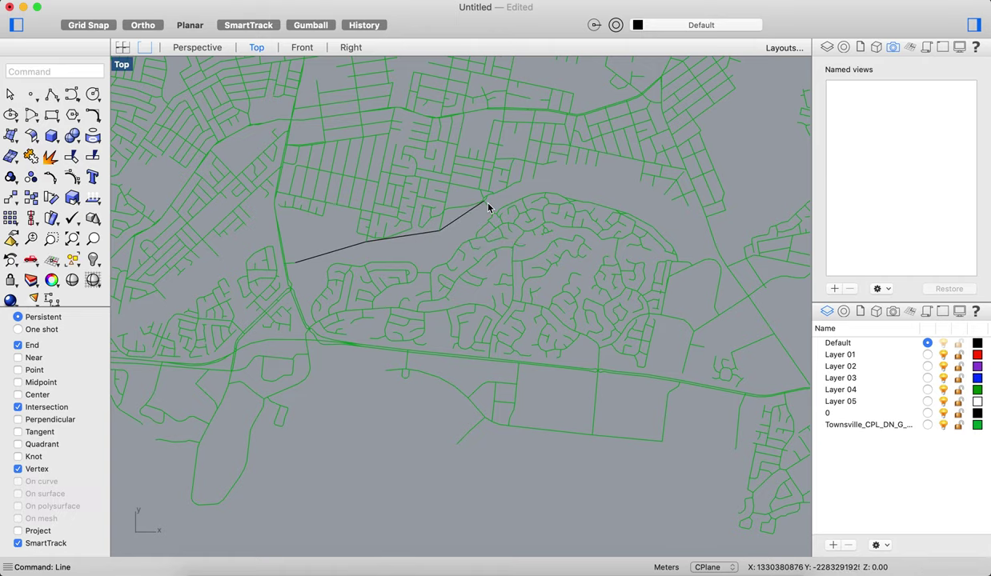
text(l)
key(Return)
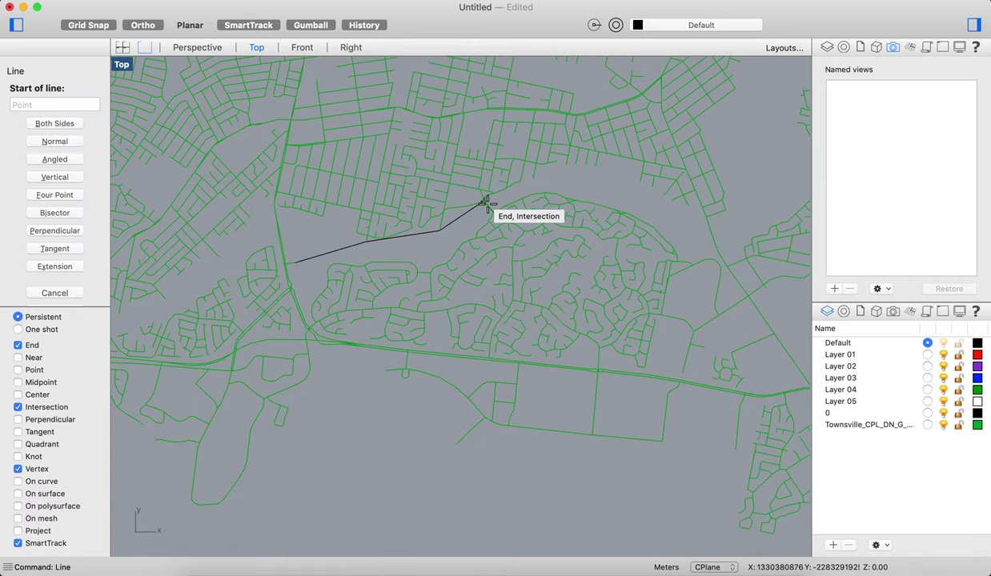
click(485, 203)
click(533, 184)
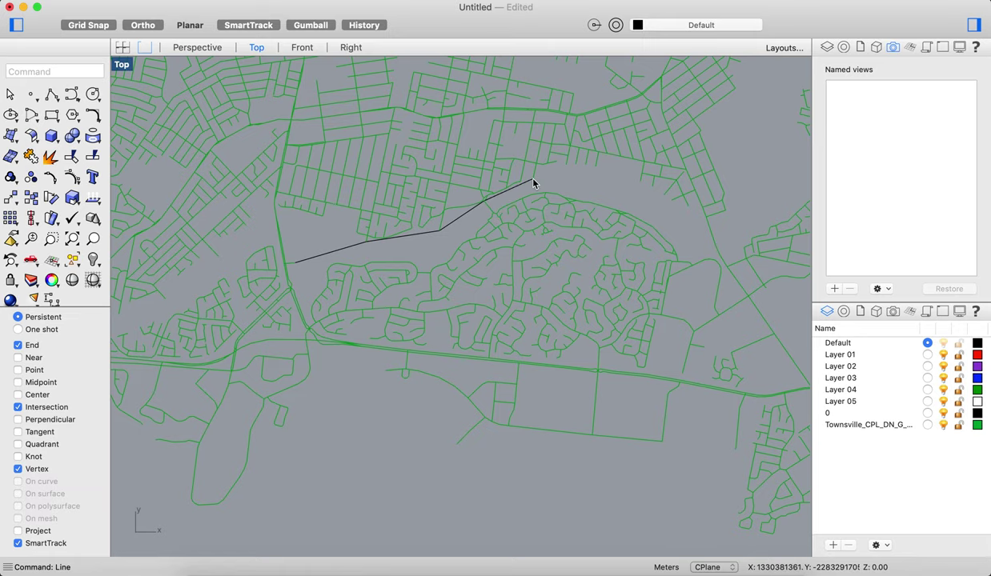
text(l)
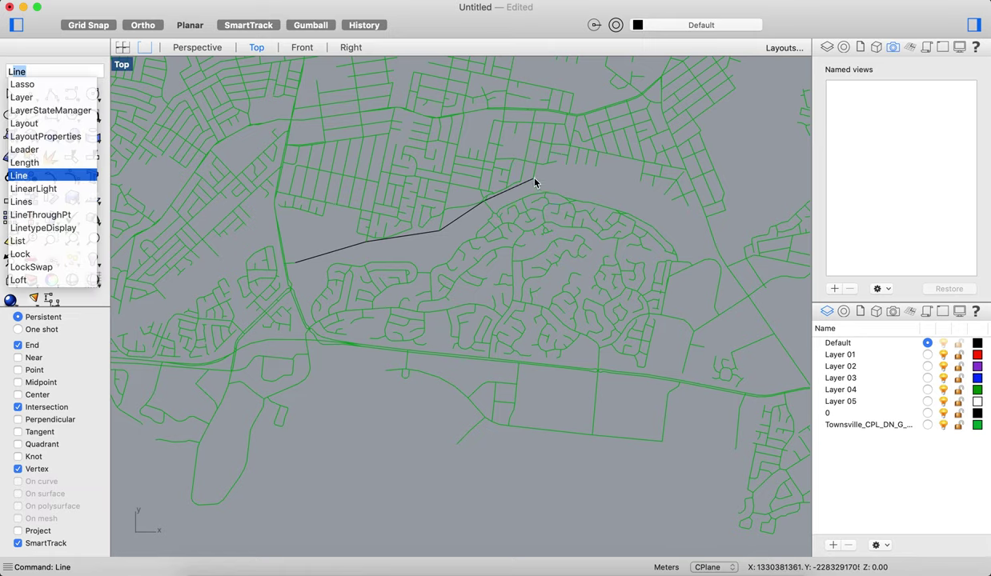
key(Return)
click(533, 181)
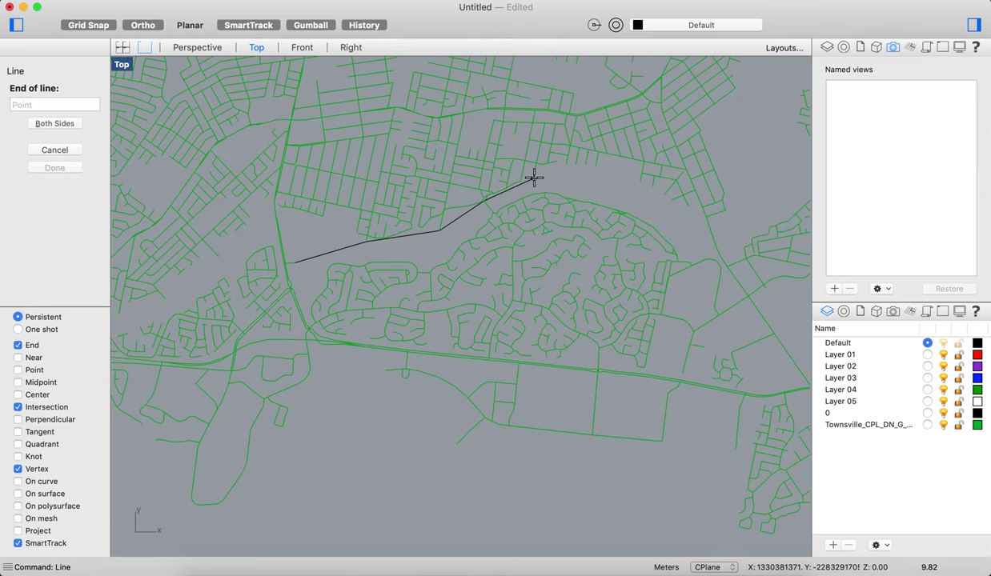
click(639, 181)
- Extend the chain with two lines angling southeast down to a road intersection further south
text(l)
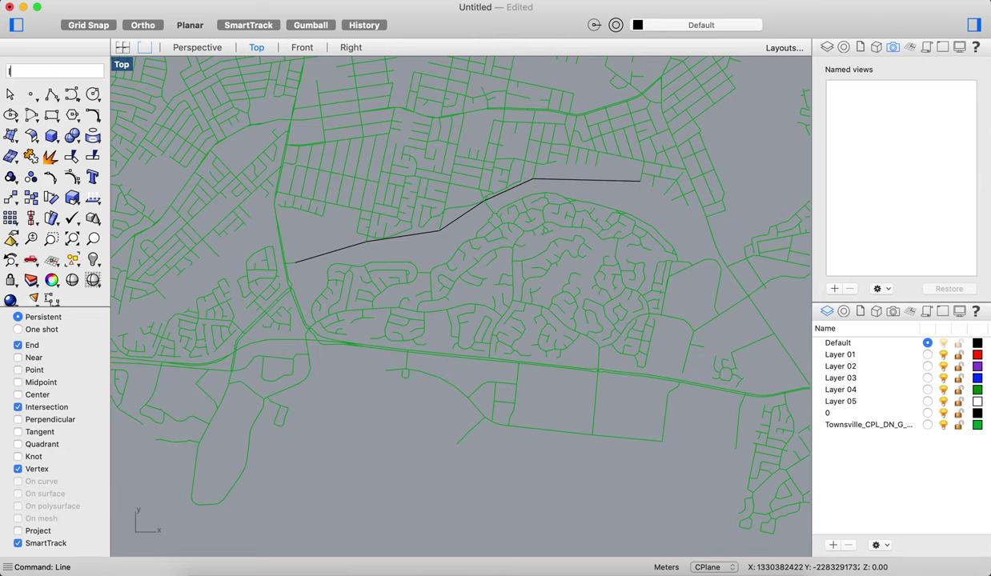
key(Return)
click(640, 181)
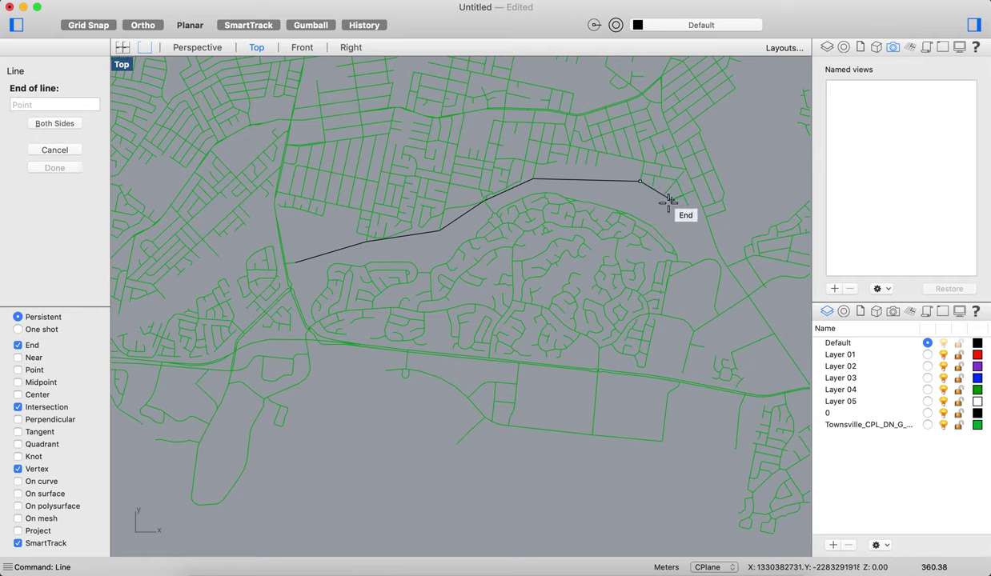
click(670, 202)
text(l)
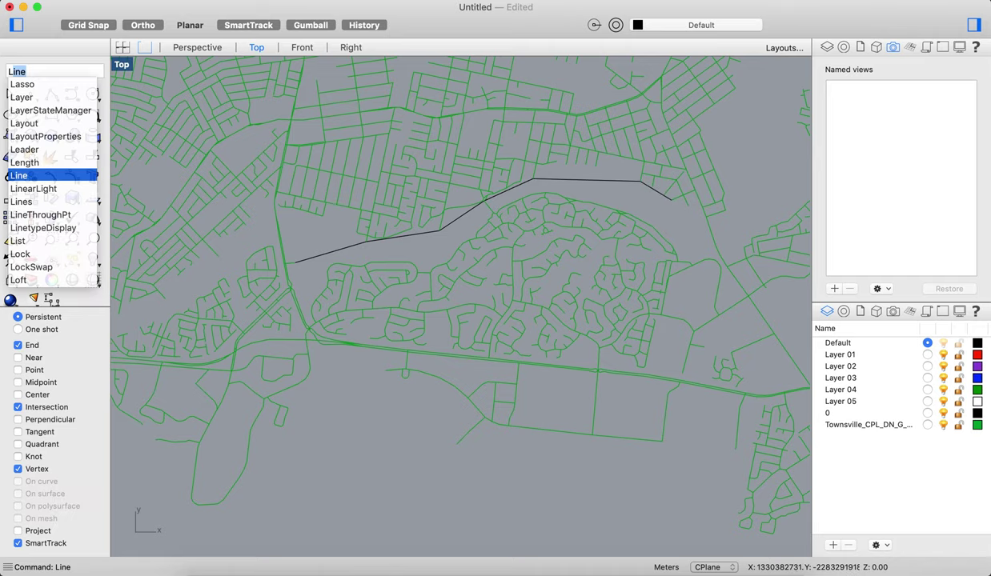
key(Return)
click(669, 201)
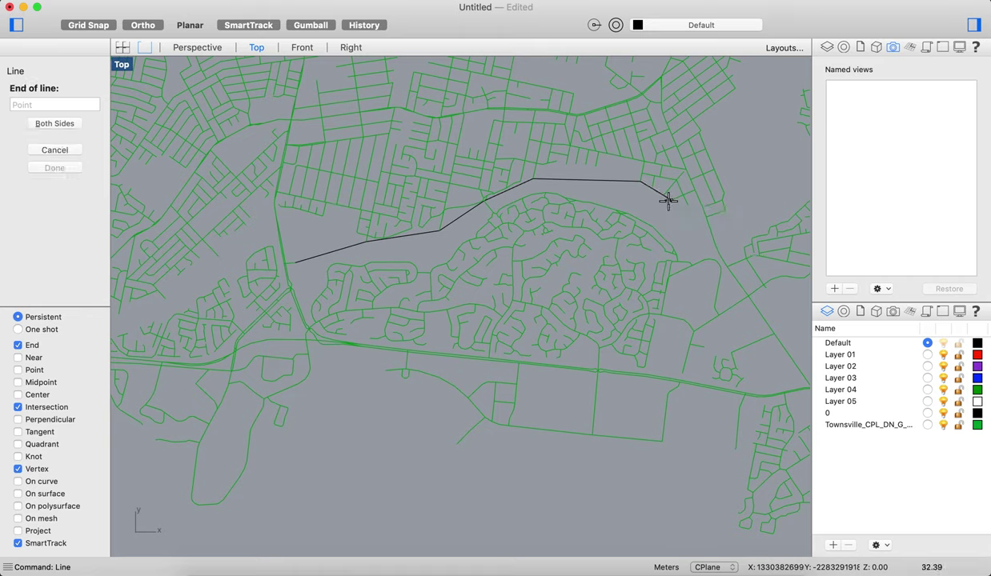
click(708, 249)
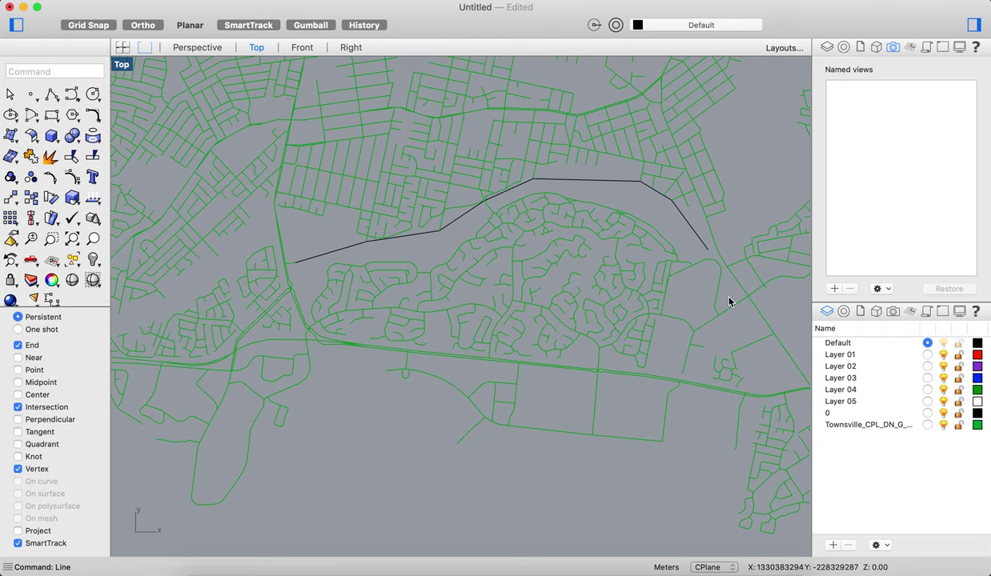
- Add three short lines joining the black path's end to the nearby street intersections
text(l)
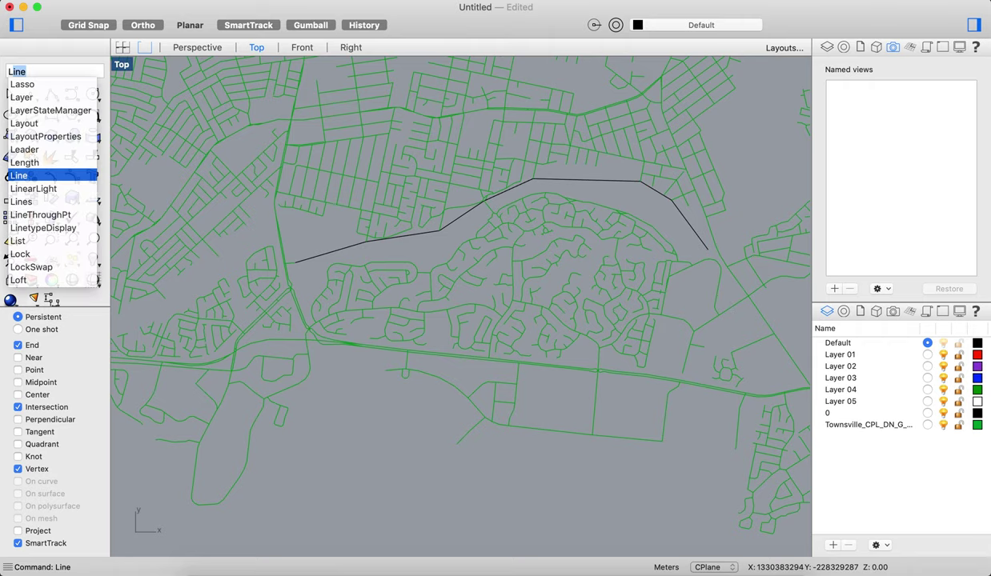
key(Return)
click(701, 263)
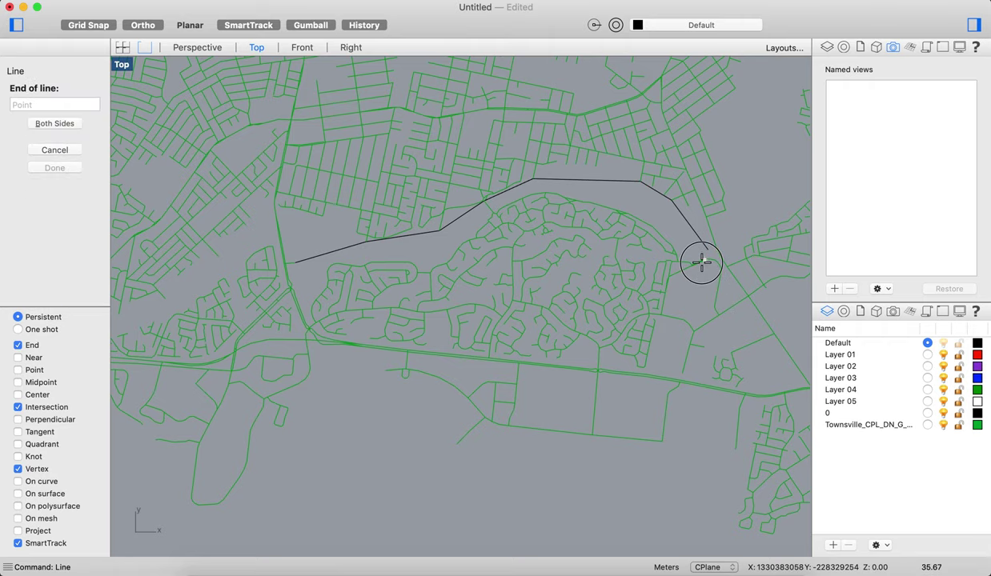
click(707, 254)
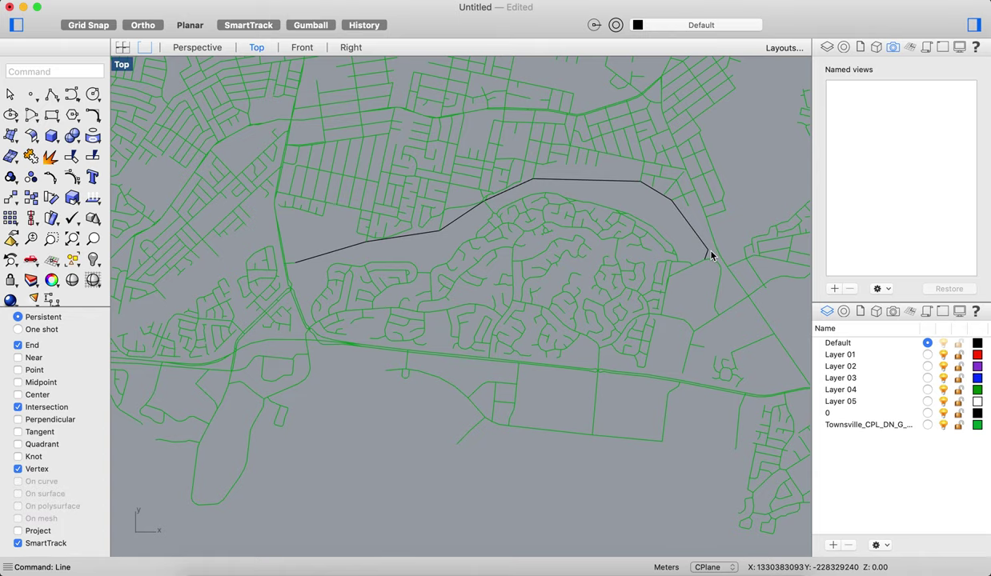
text(line)
key(Return)
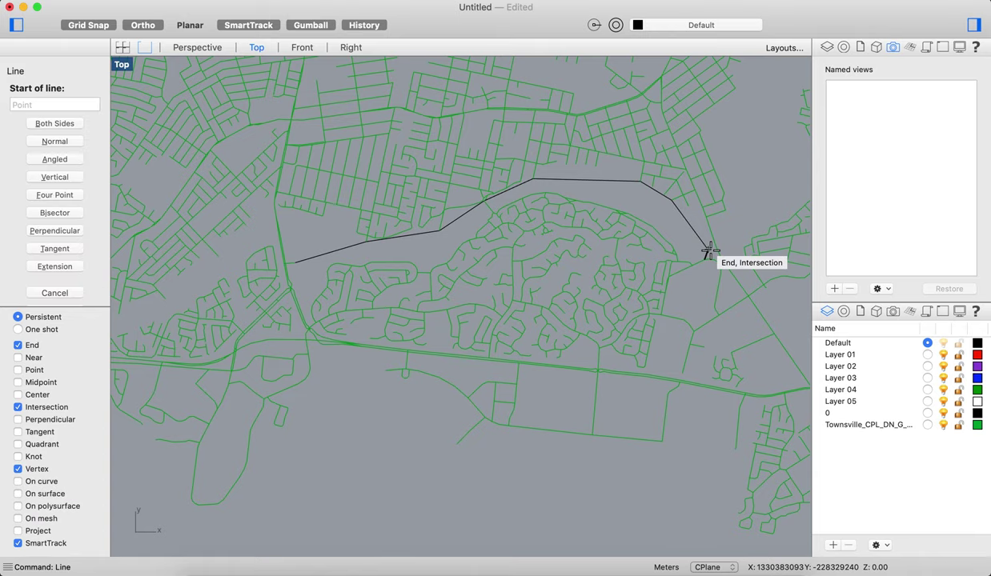
click(709, 252)
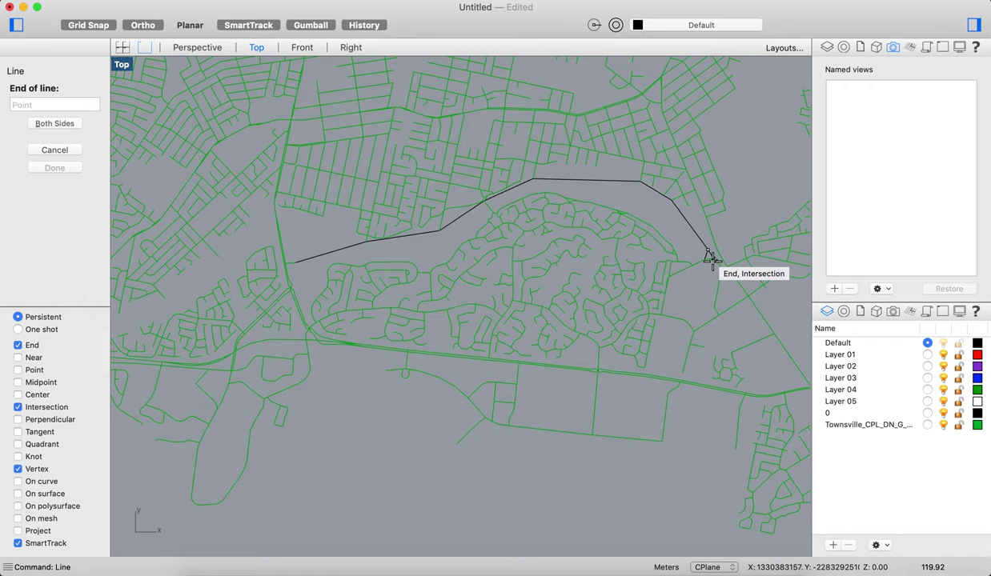
click(709, 256)
text(line)
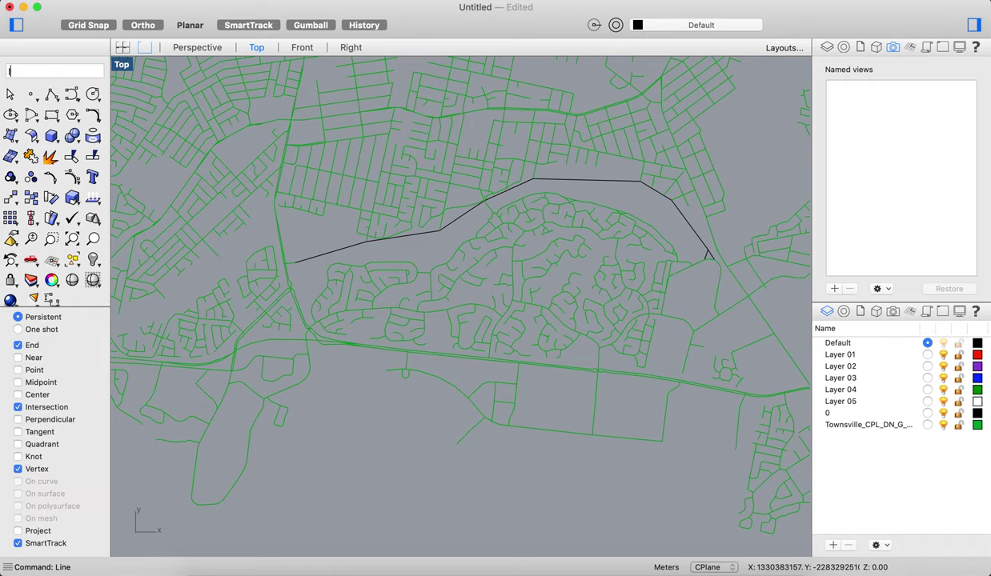
key(Return)
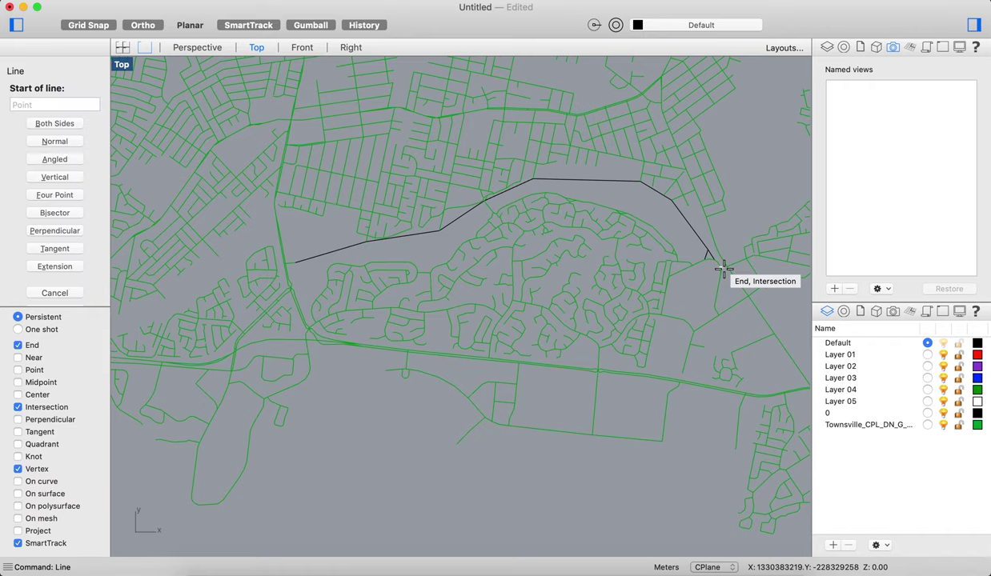
click(721, 270)
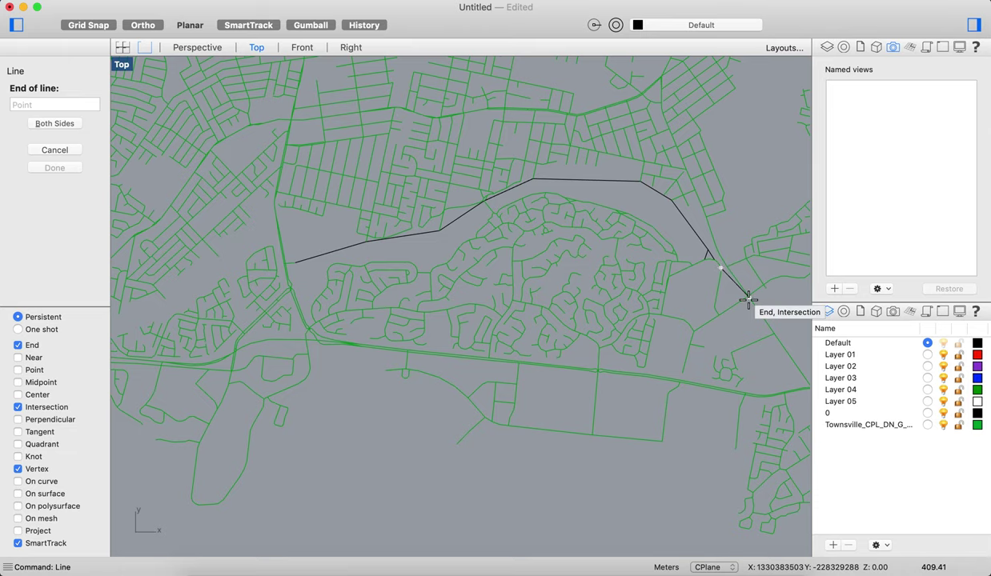
click(748, 299)
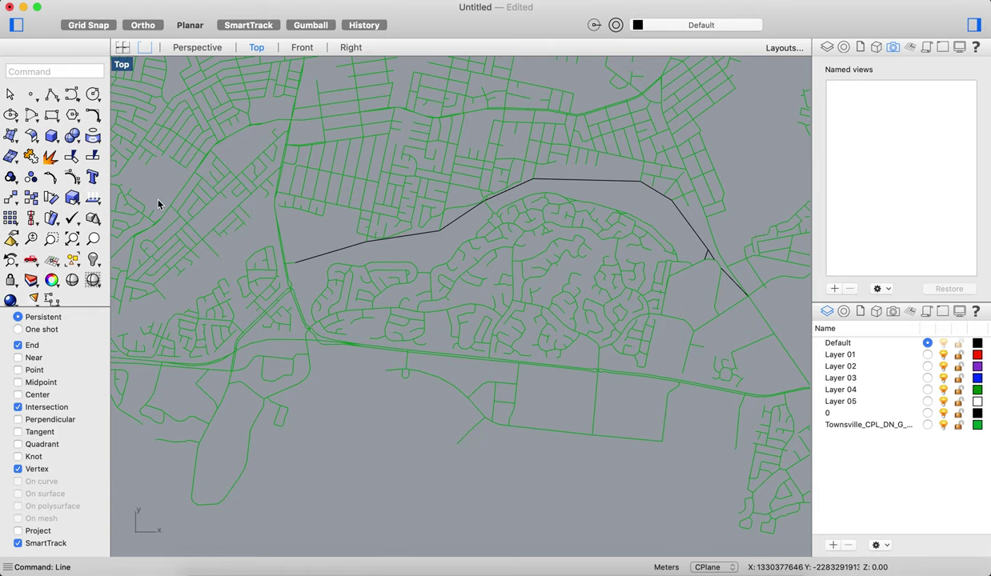
scroll(356, 296, up, 10)
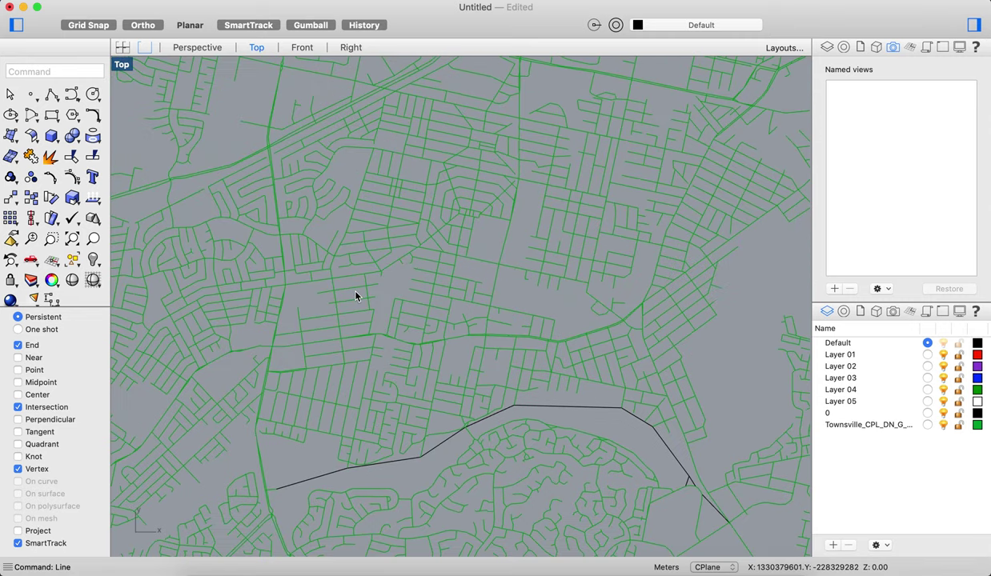
scroll(357, 296, down, 5)
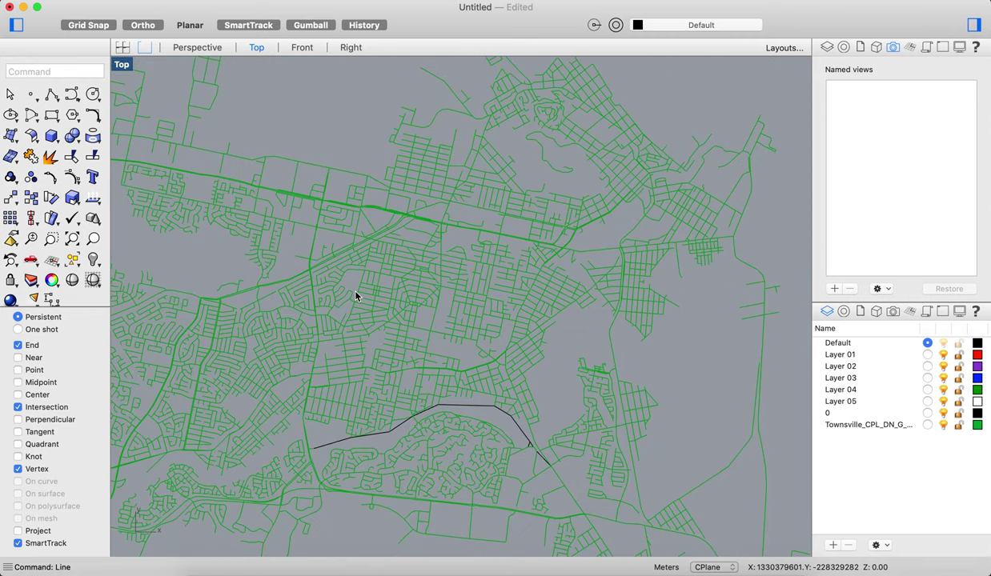
- Export the drawing as Townsville_2 in AutoCAD DXF format using the 2004 Lines scheme
click(115, 0)
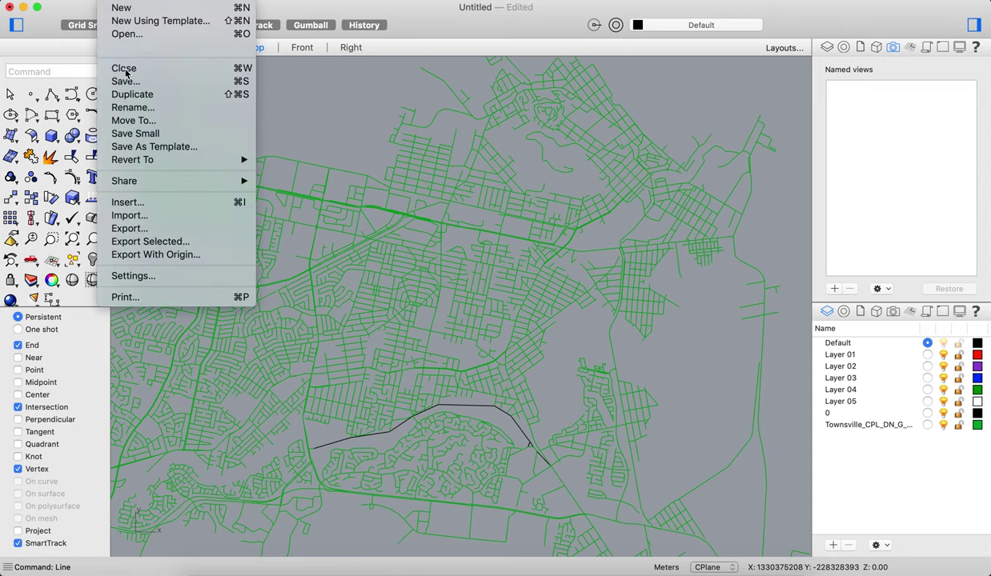
click(141, 231)
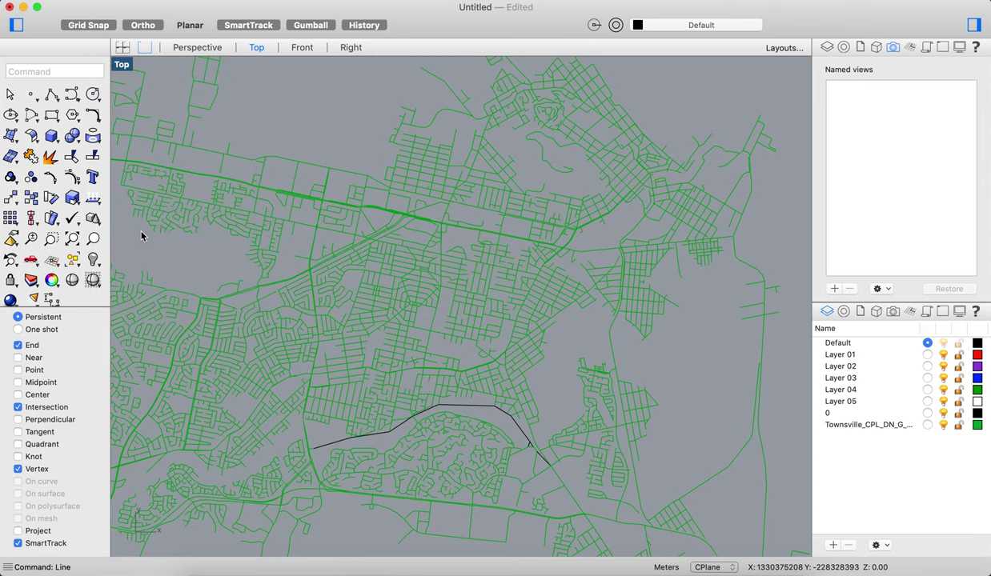
click(496, 419)
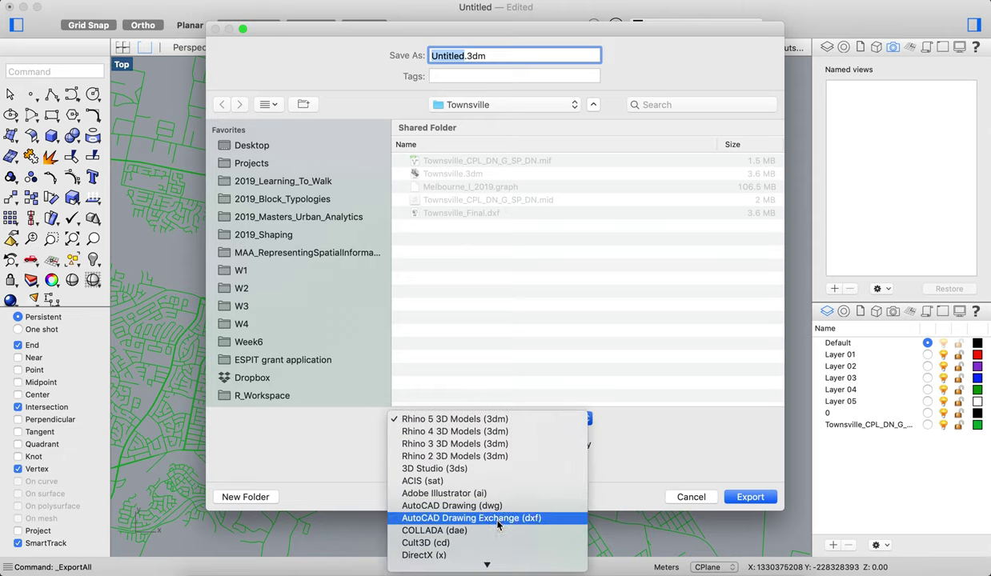
scroll(497, 524, down, 5)
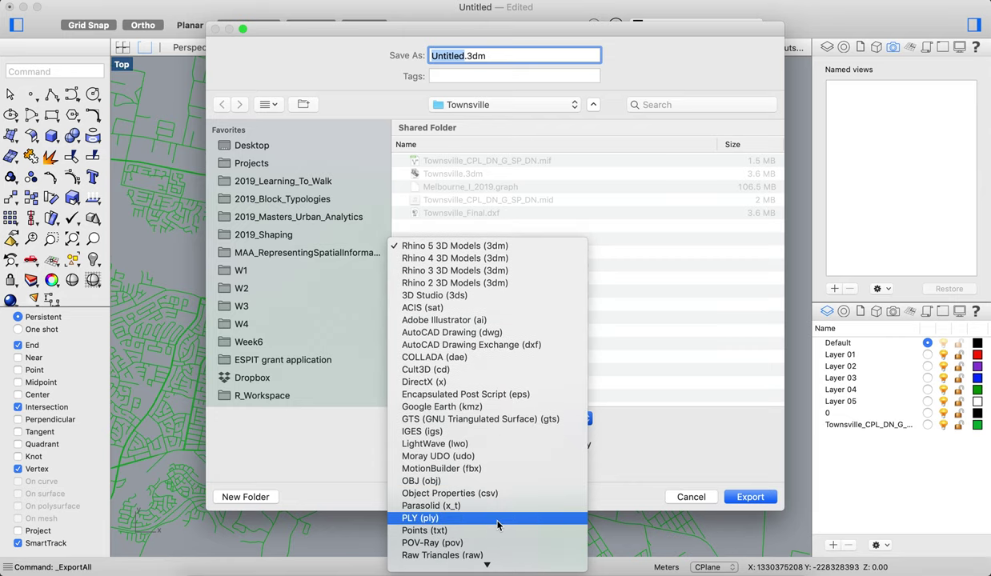
scroll(497, 524, down, 5)
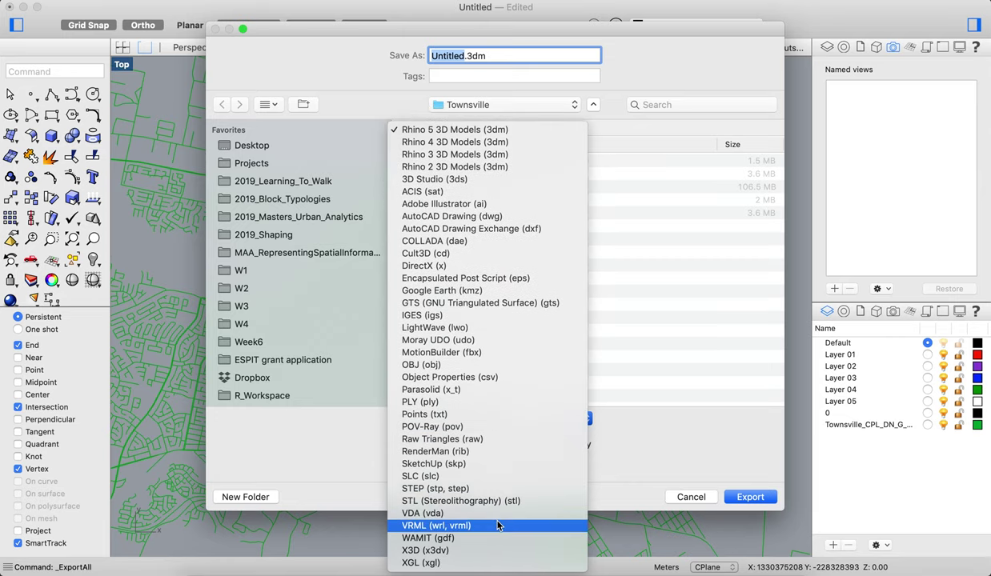
click(496, 231)
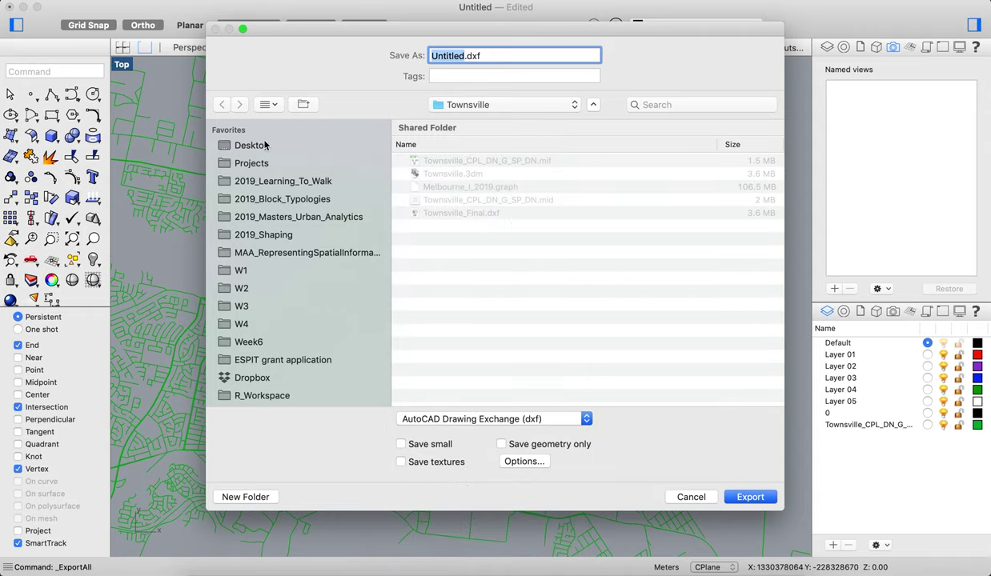
text(Townsville_)
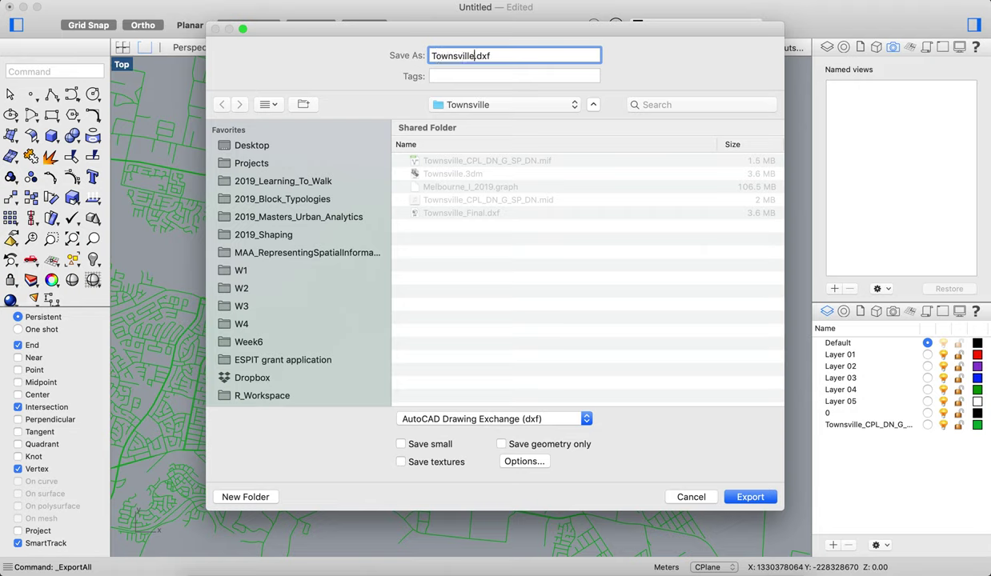
text(2)
key(Return)
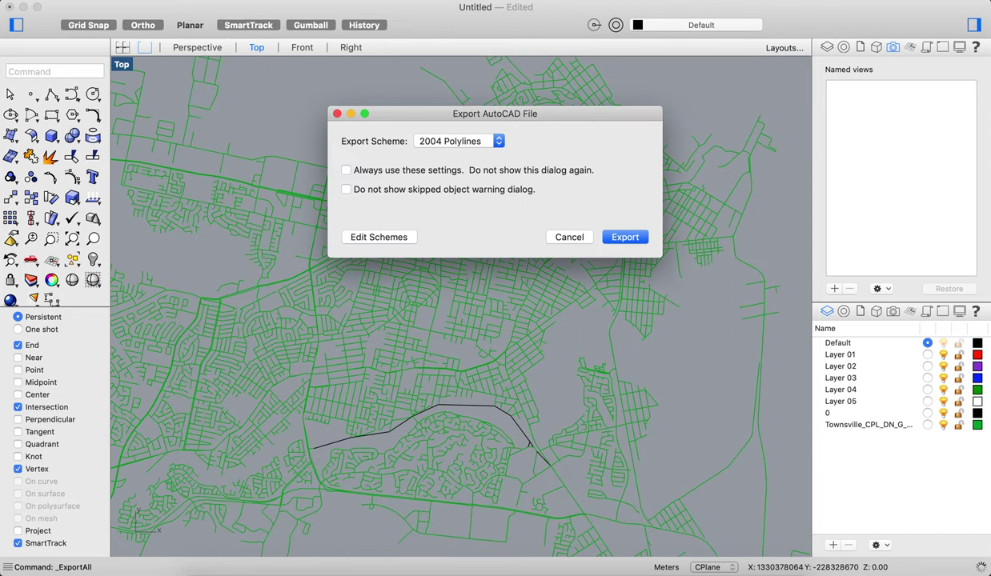
click(493, 143)
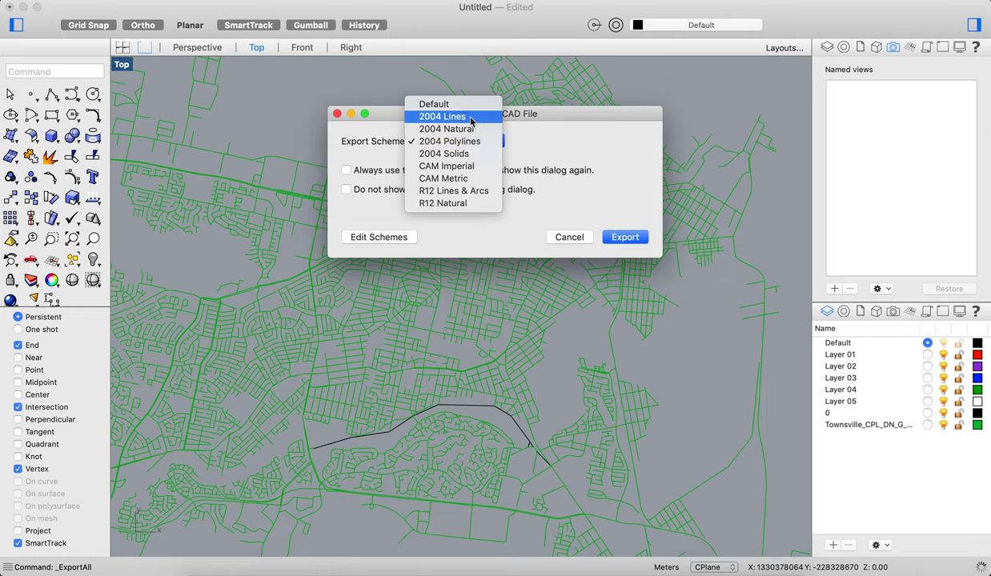
click(471, 120)
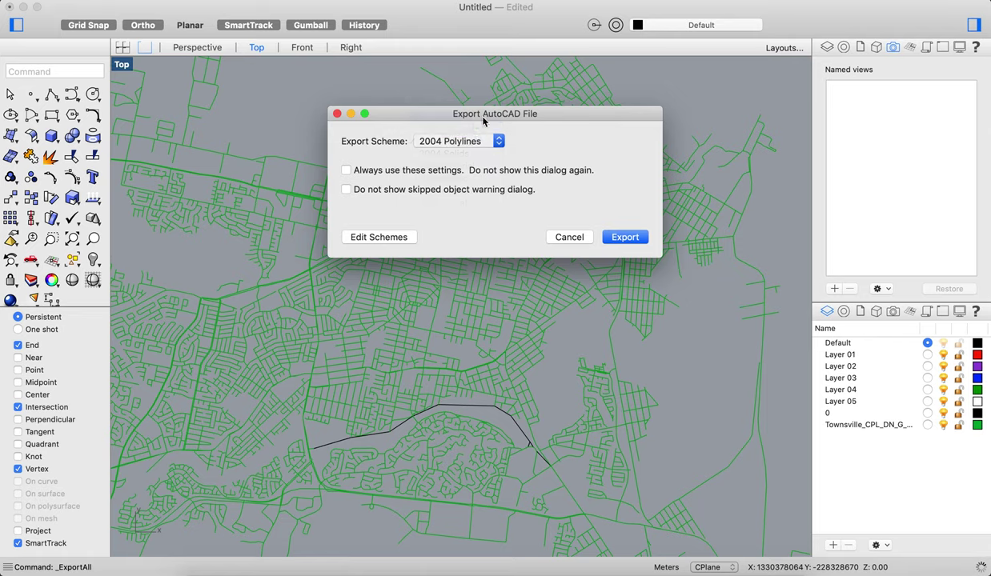
click(624, 237)
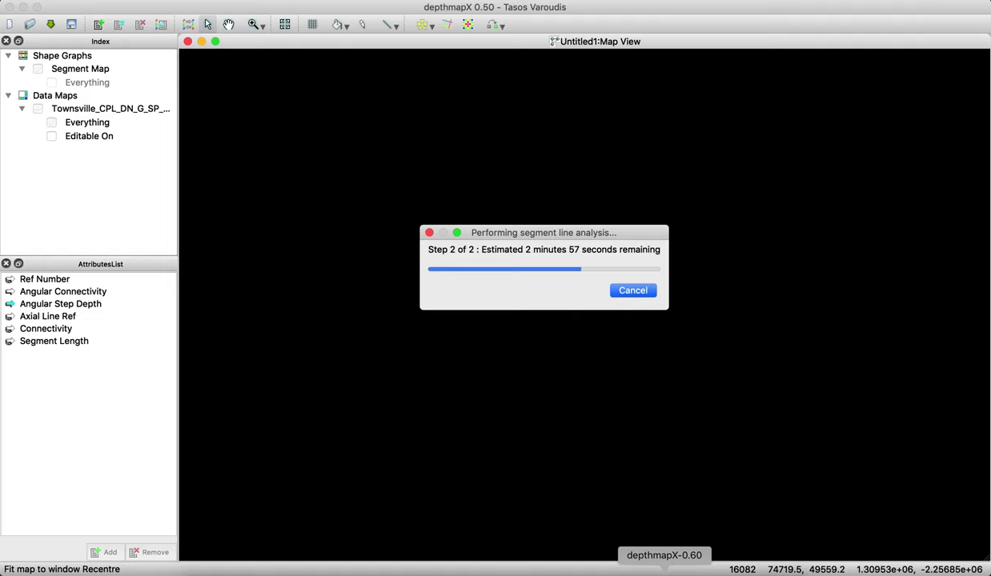
- Launch depthmapX from the application search and accept its license agreement
key(super+space)
text(depth)
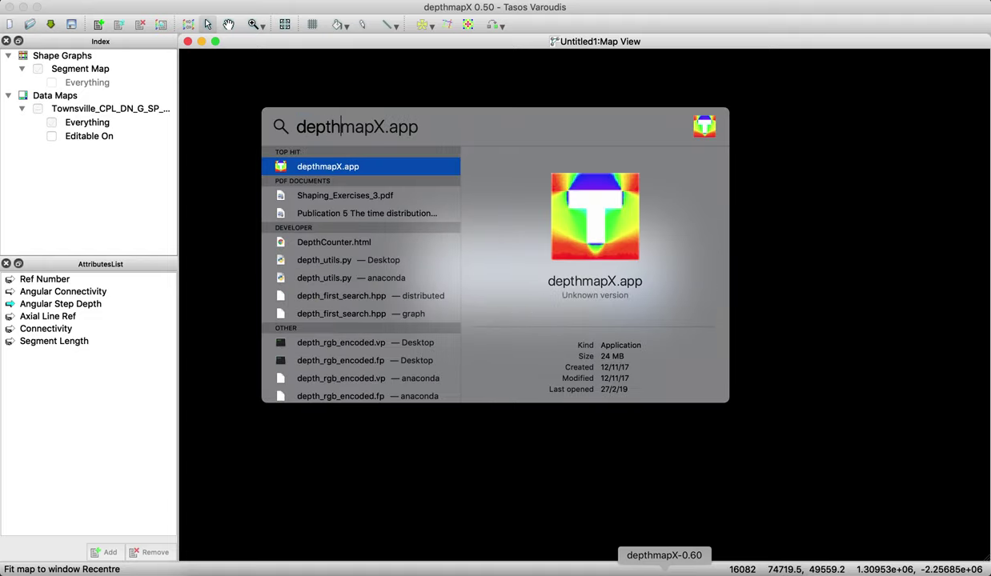
text(mapX-0.60)
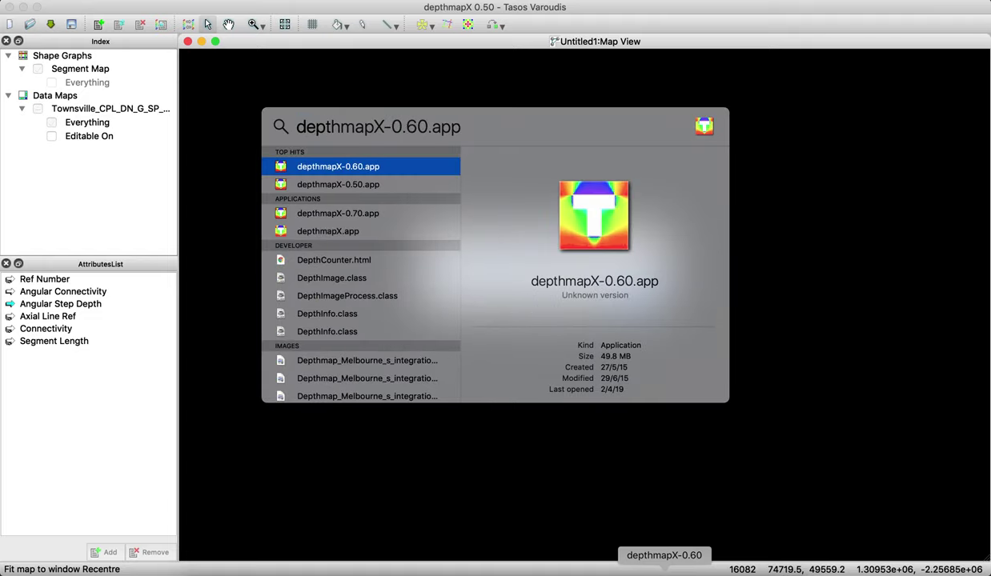
click(331, 126)
key(Down)
key(Down)
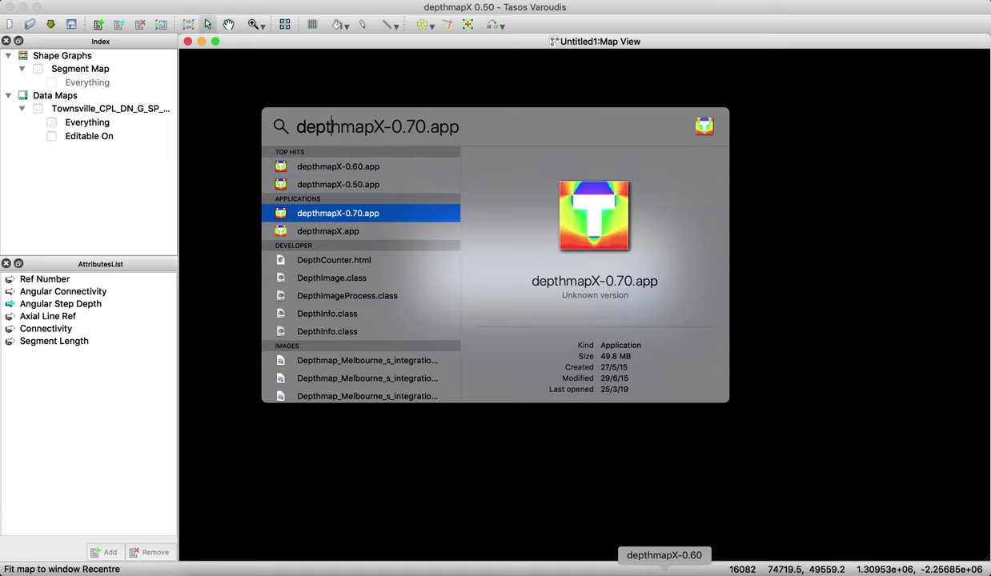
key(Up)
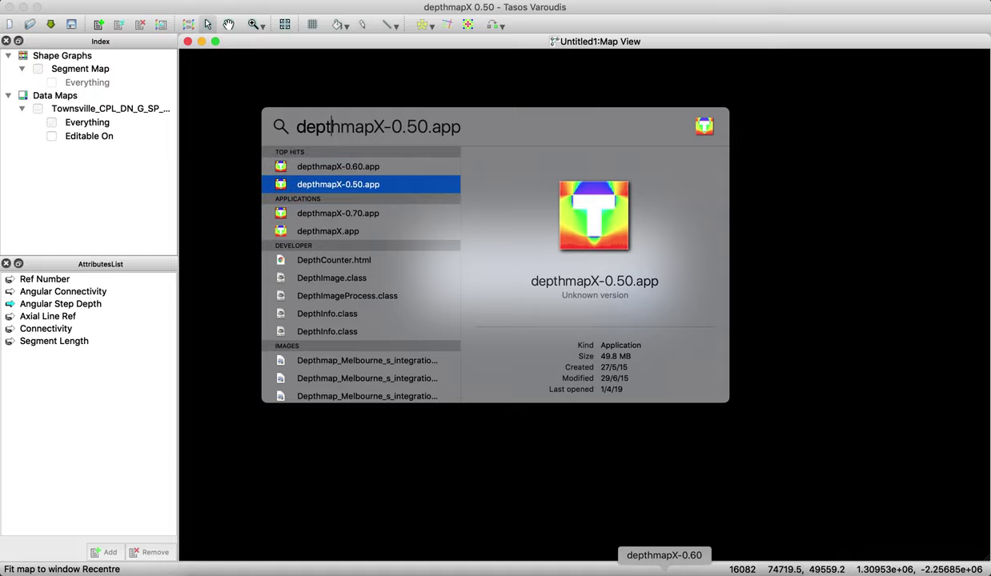
key(Return)
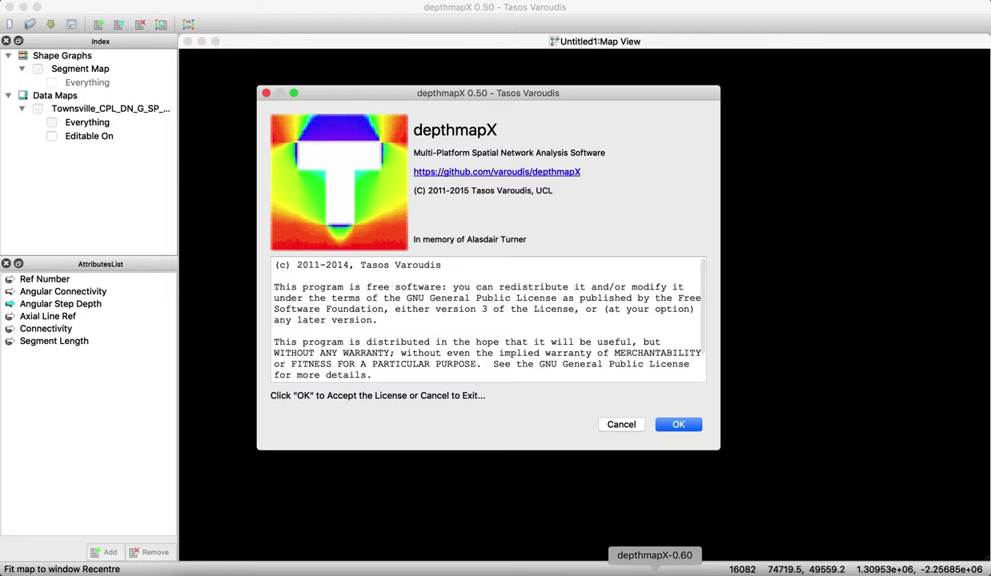
click(674, 424)
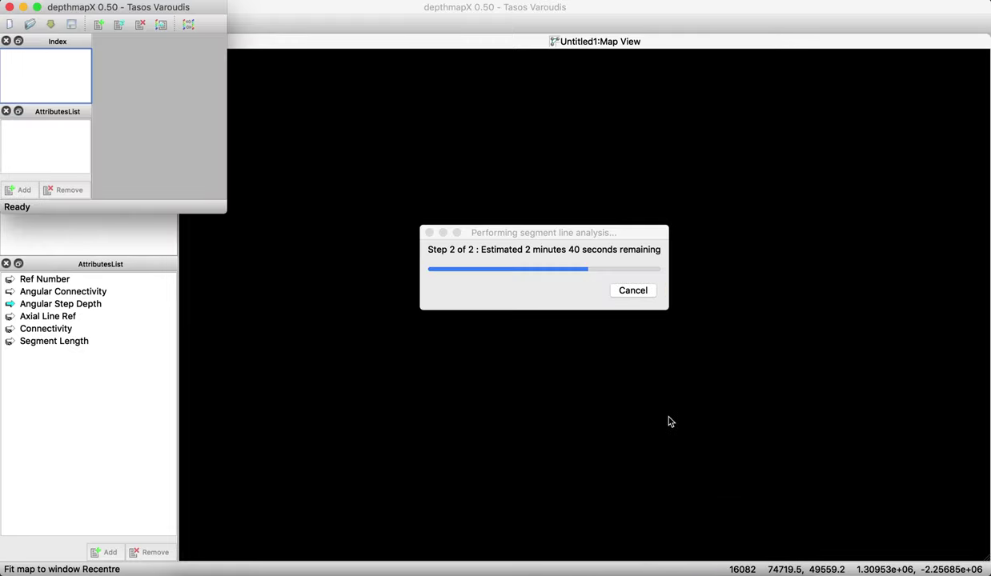
drag(165, 8, 336, 5)
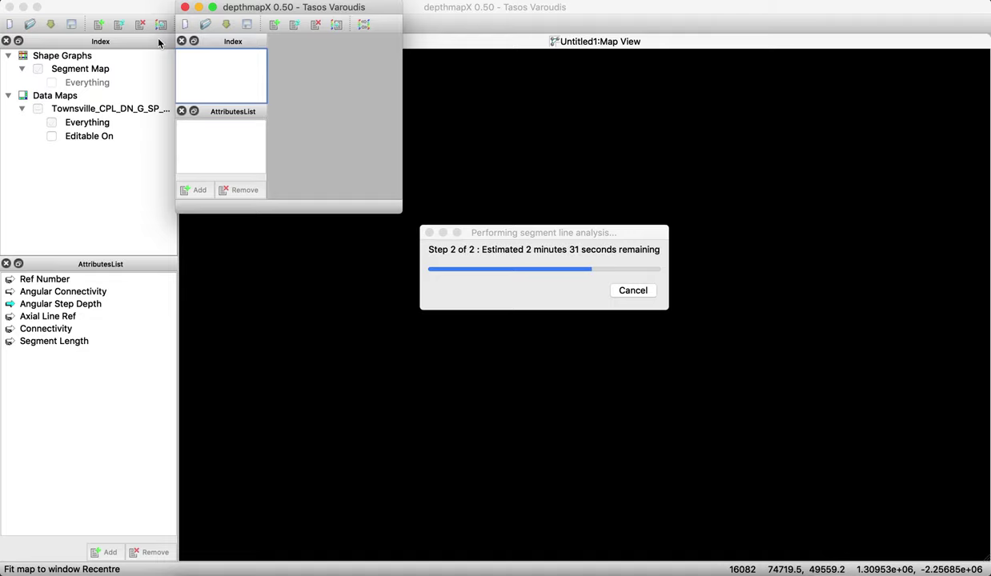
- Create a new graph and import Townsville_2.dxf from Desktop/Townsville
click(122, 3)
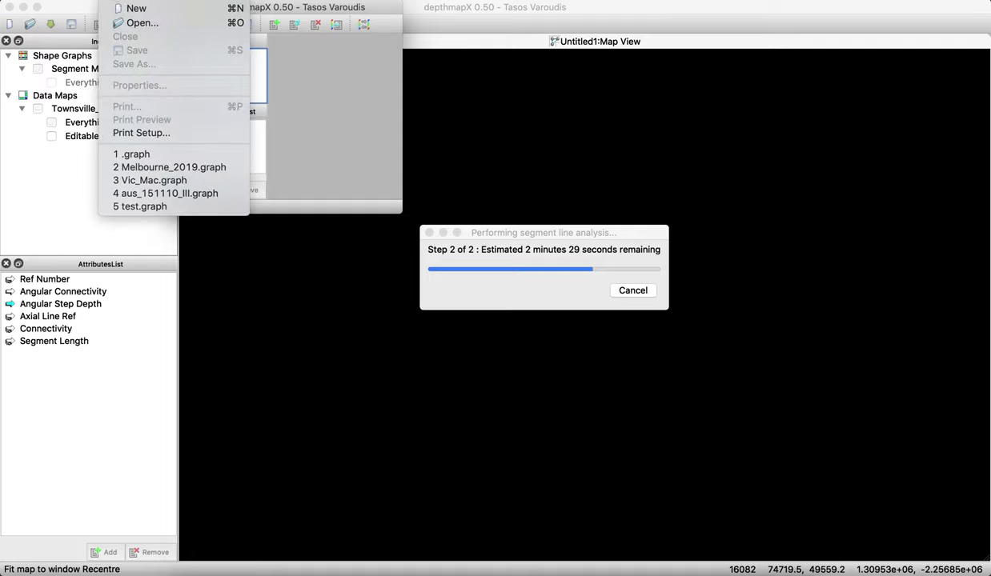
click(124, 10)
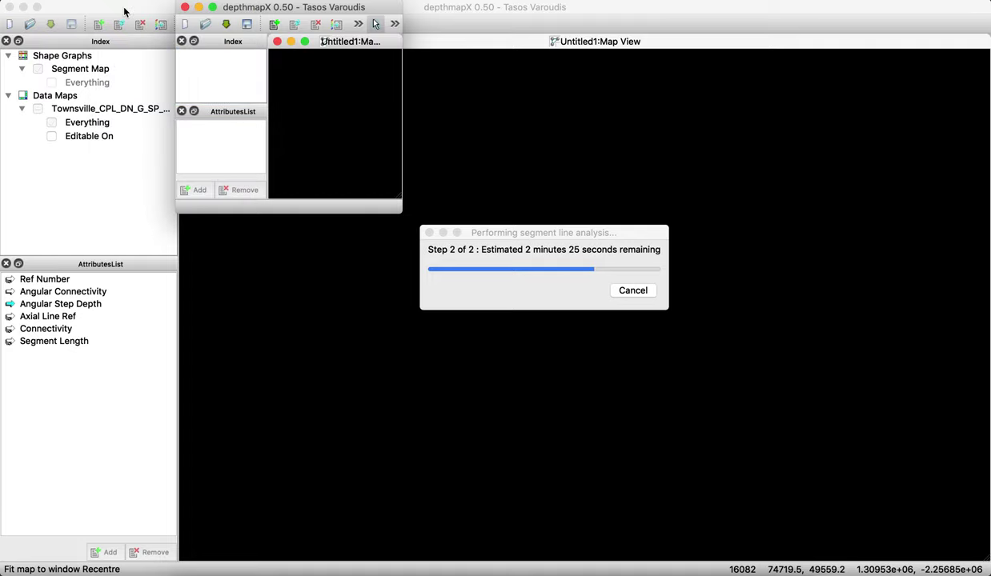
click(173, 3)
click(184, 92)
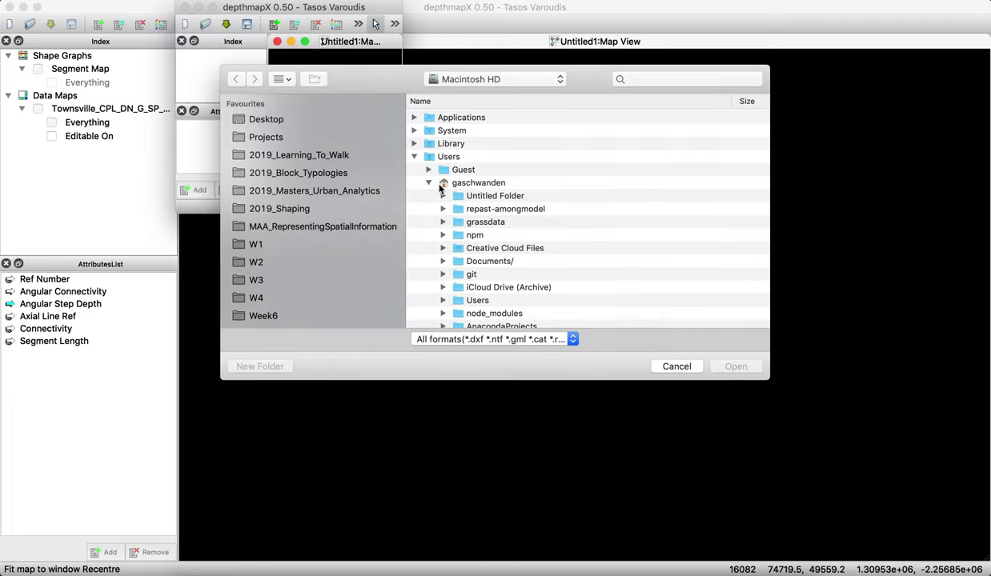
click(272, 120)
double_click(442, 135)
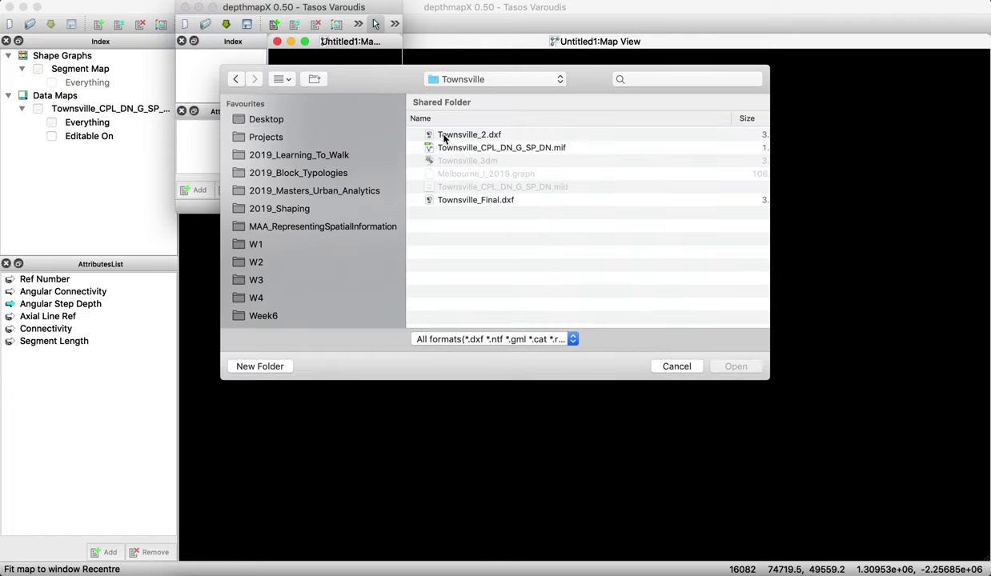
click(452, 135)
click(735, 365)
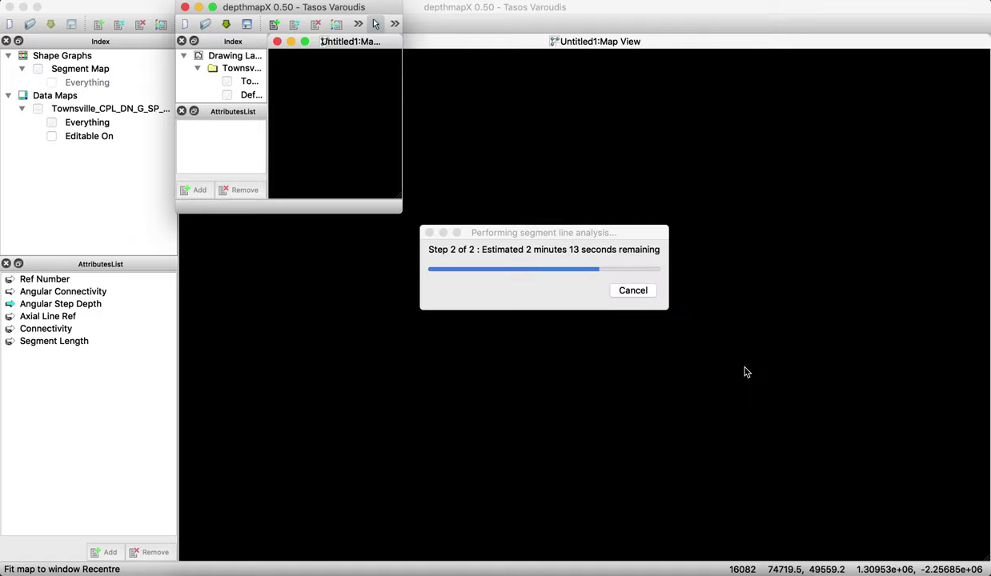
- Maximize the depthmapX window and map view, then fit the drawing to the window
double_click(313, 10)
double_click(269, 41)
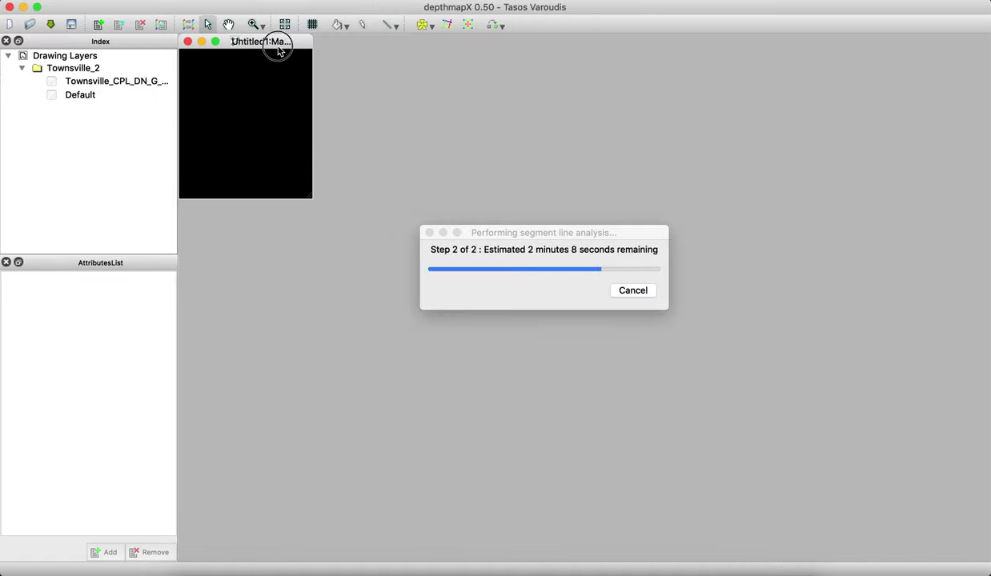
click(480, 233)
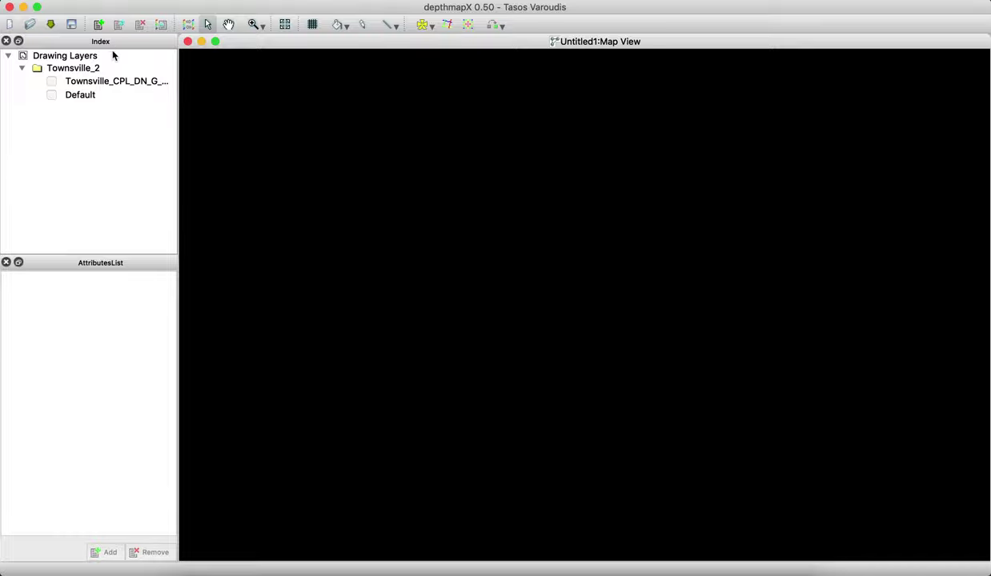
click(284, 24)
- Convert the drawing map into a new Segment Map
click(172, 3)
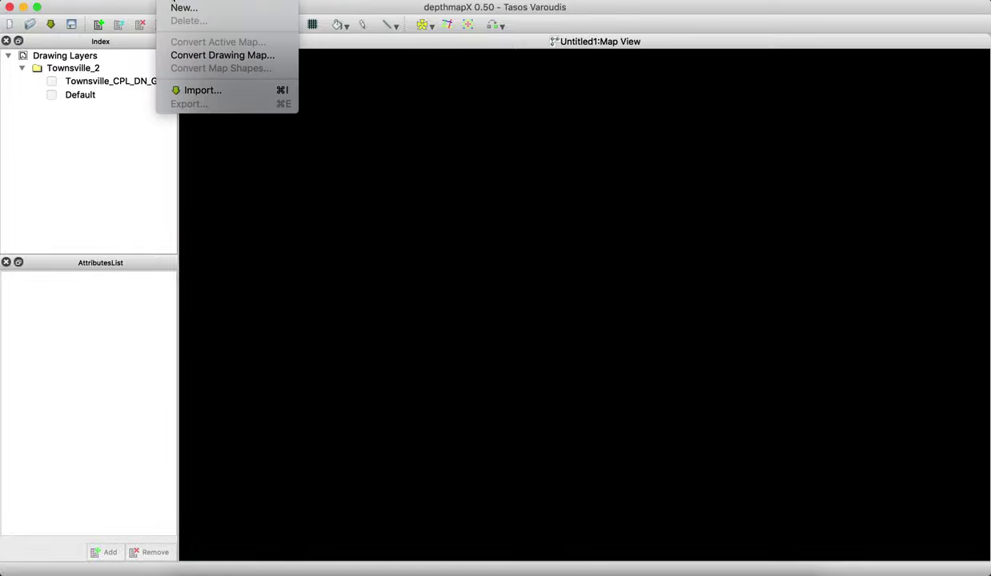
click(191, 54)
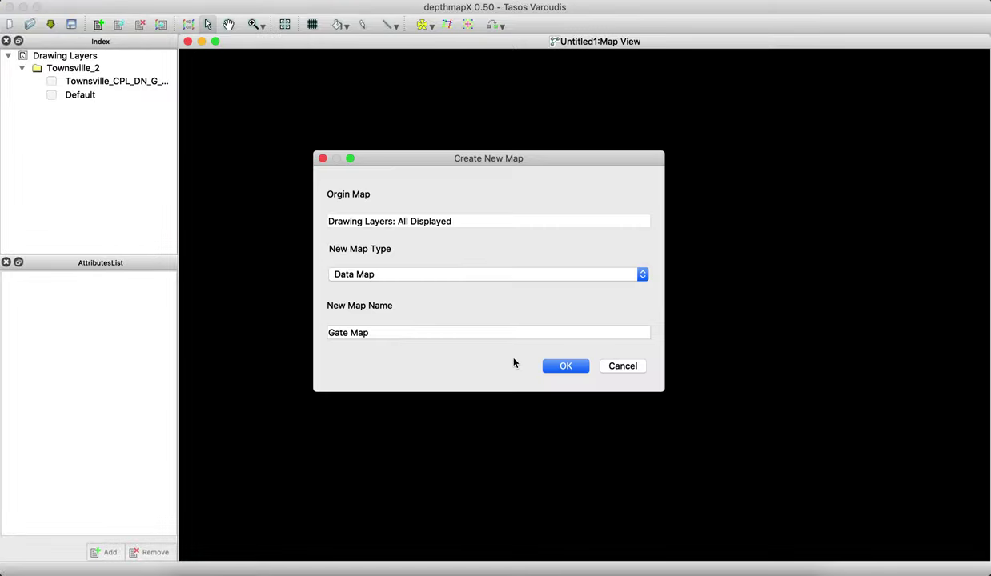
click(555, 275)
click(462, 313)
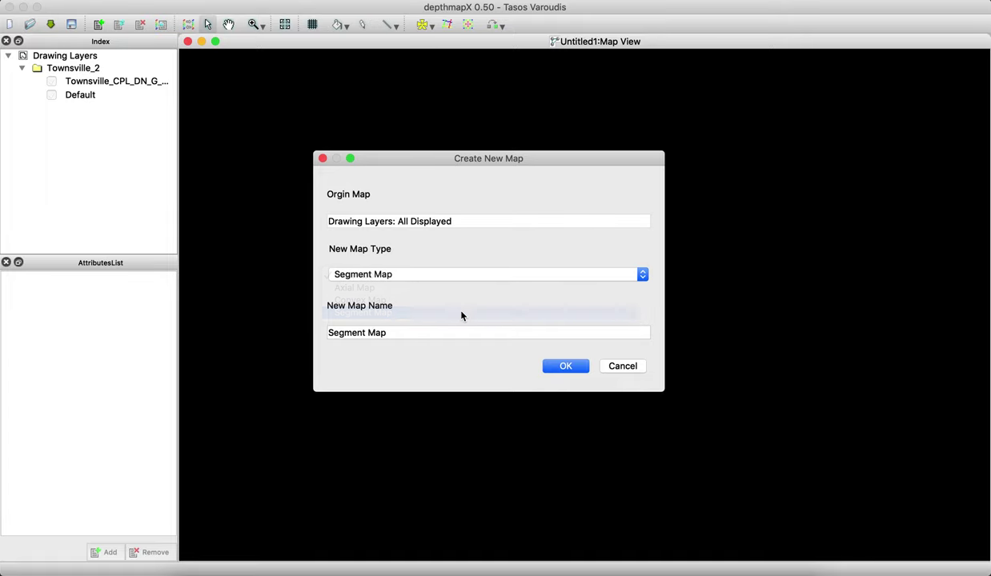
click(565, 365)
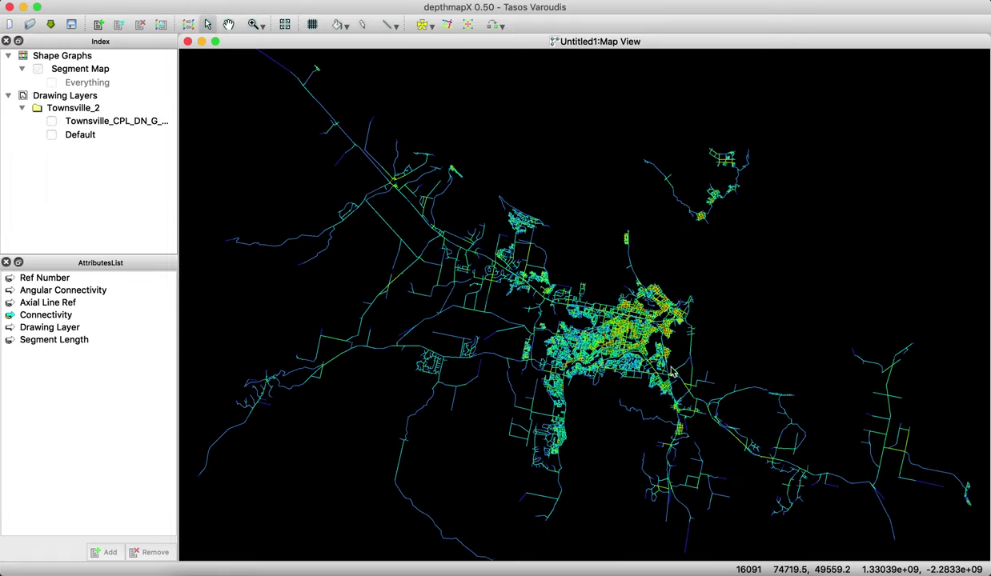
- Zoom into the dense town-centre streets, then fit the whole network back to the window
click(255, 24)
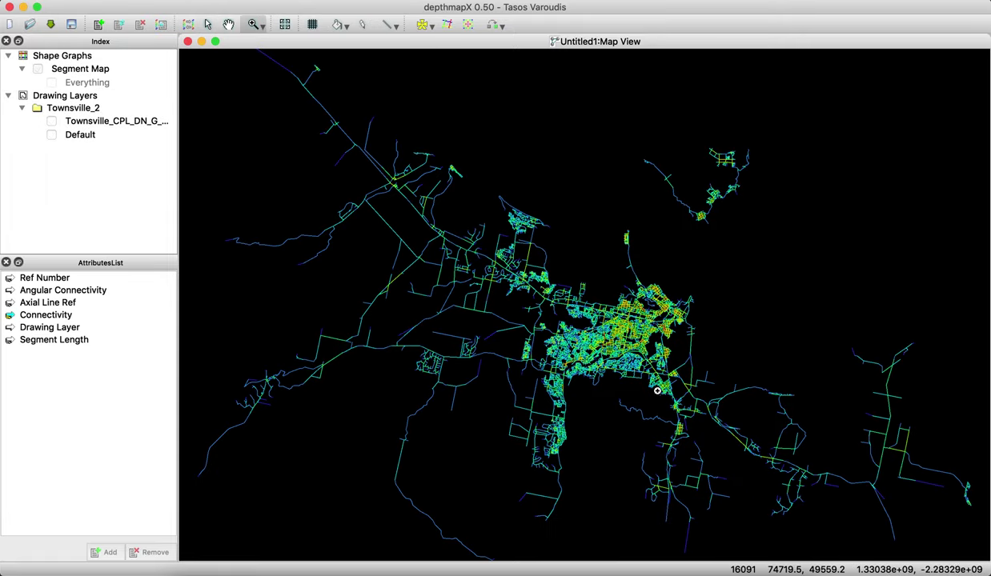
drag(566, 323, 680, 392)
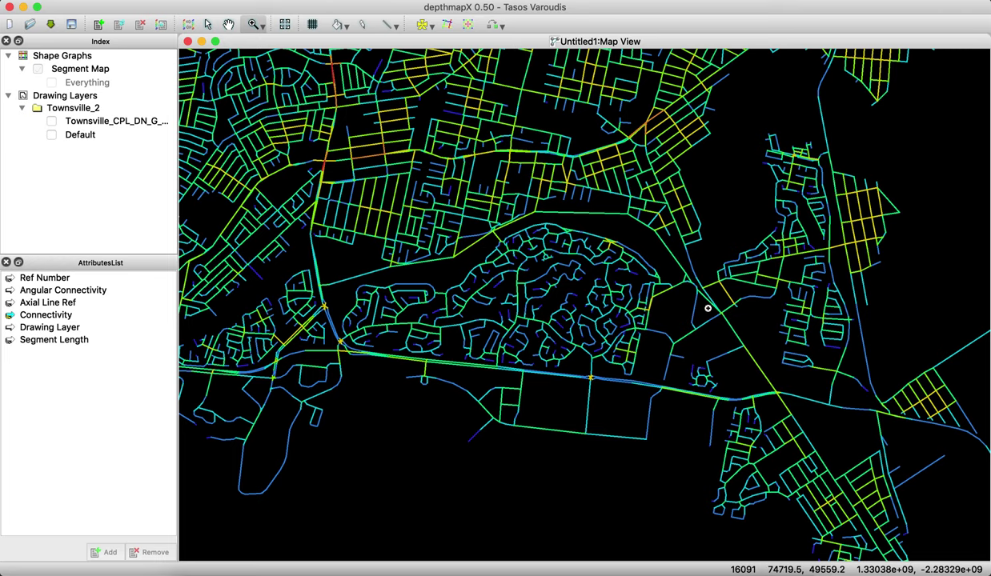
mouse_move(364, 292)
click(188, 24)
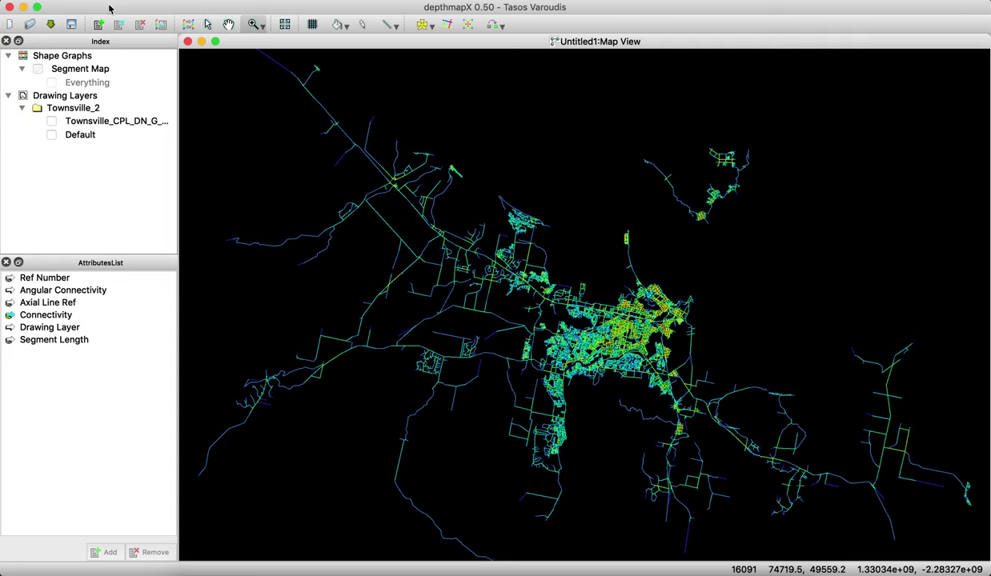
- Export the screen view to Desktop/Townsville as Townsville_Final.eps (Encapsulated Postscript)
click(144, 0)
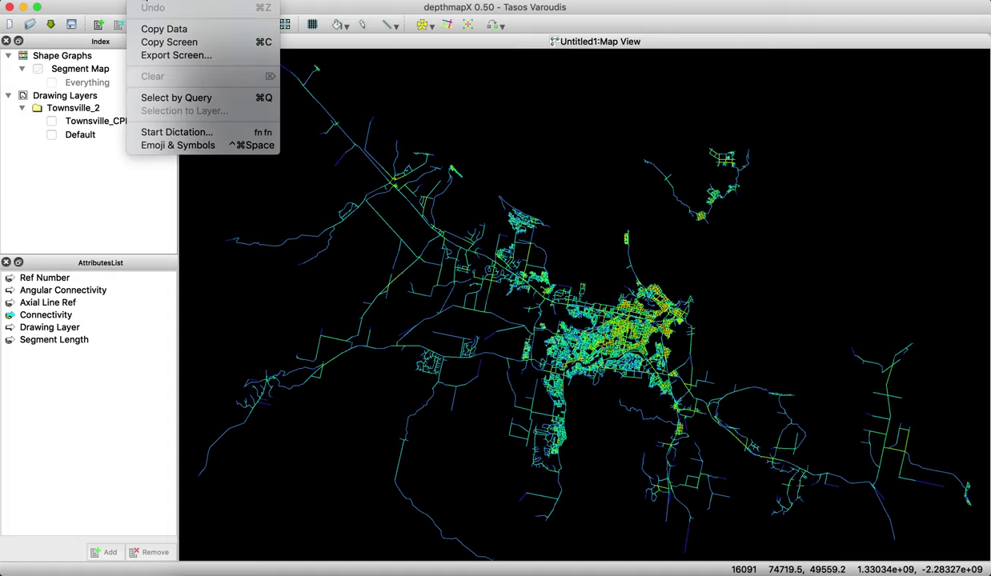
click(168, 55)
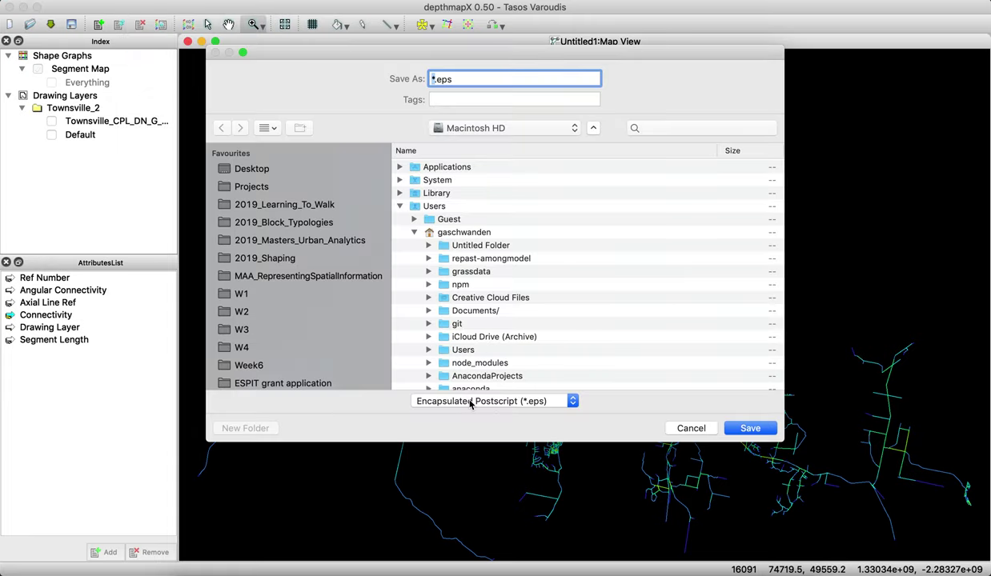
click(253, 168)
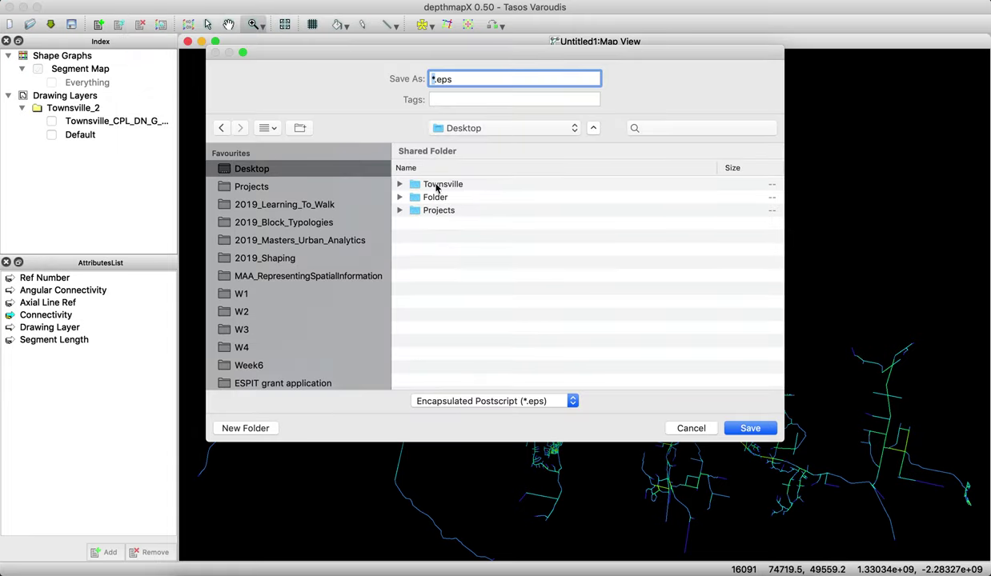
click(438, 185)
double_click(438, 185)
click(428, 185)
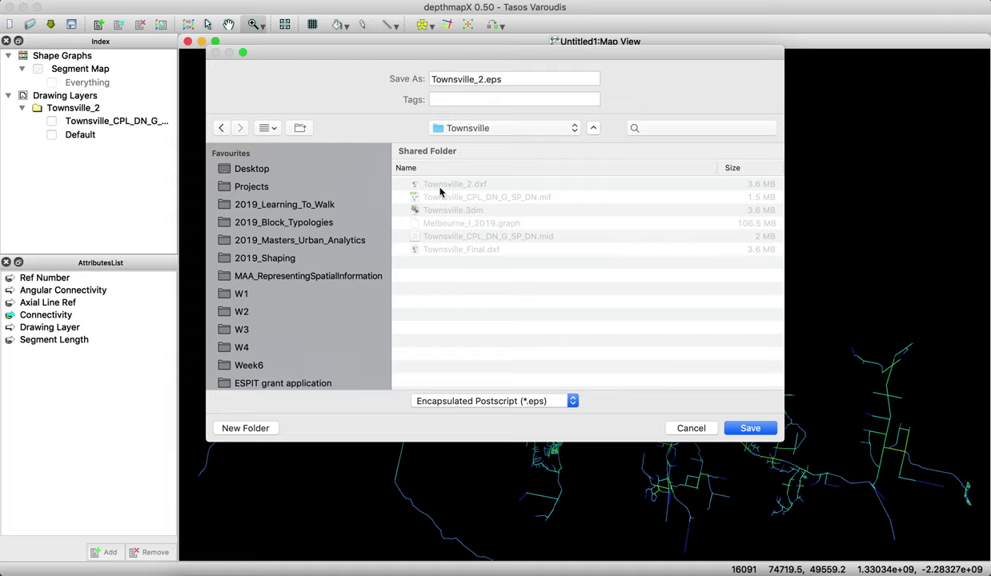
click(436, 250)
click(752, 428)
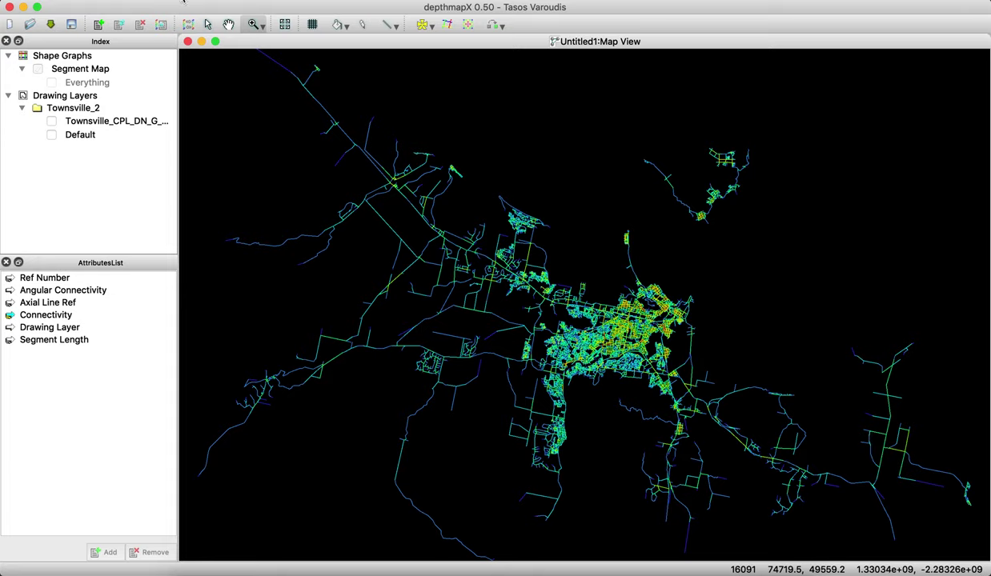
- Export the segment map to Desktop/Townsville as Townsville_2.mif in MapInfo format
click(183, 2)
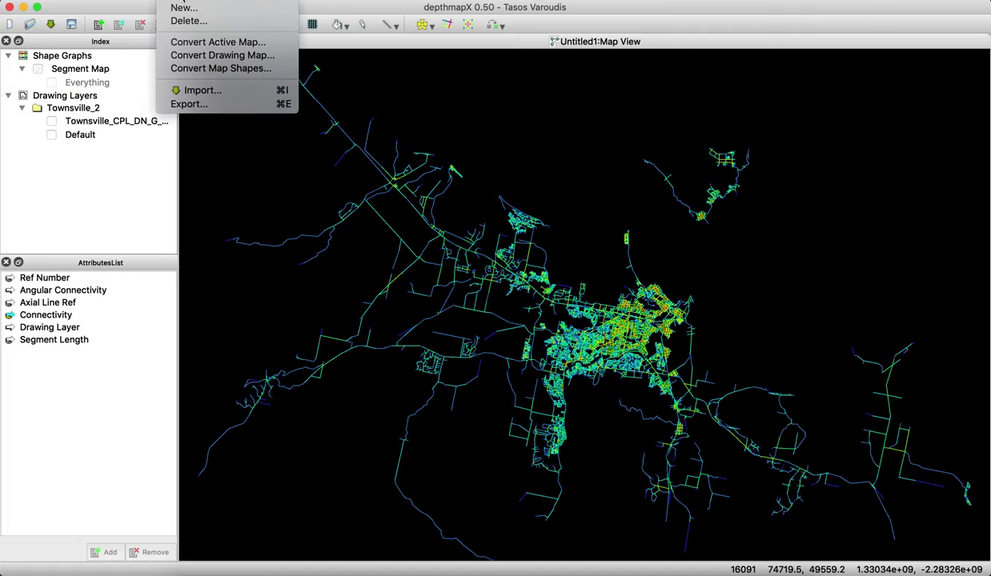
click(192, 107)
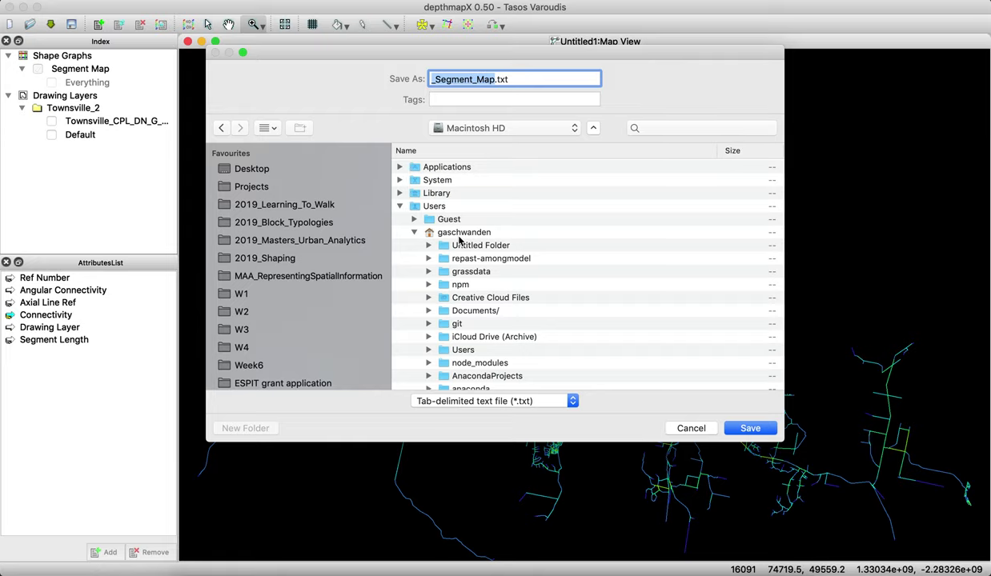
click(236, 169)
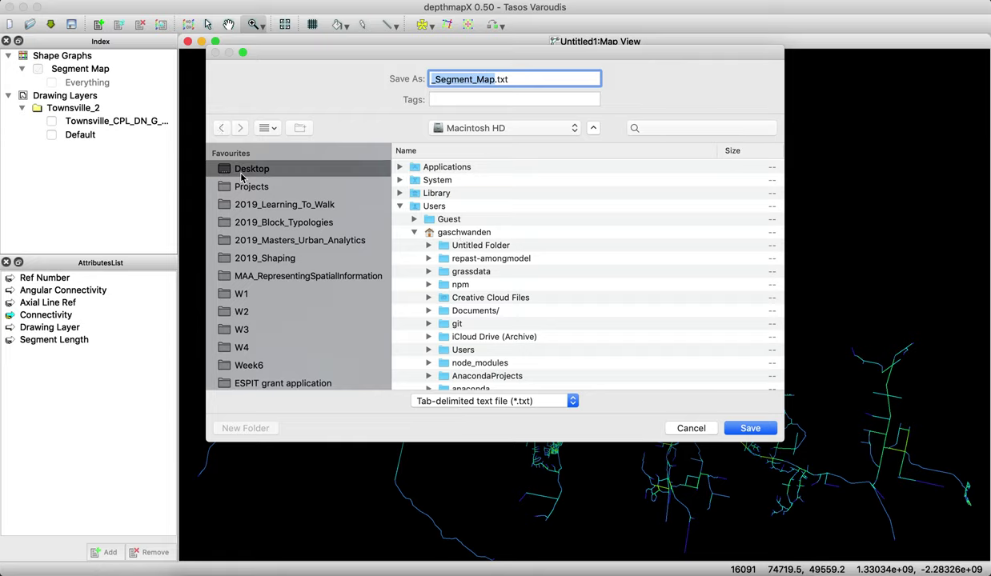
double_click(433, 185)
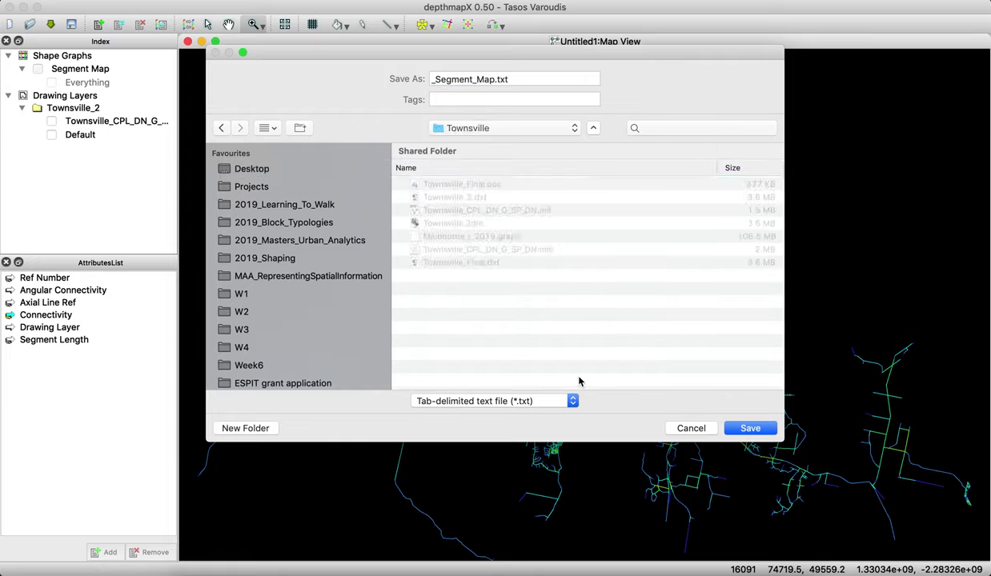
click(483, 198)
click(468, 80)
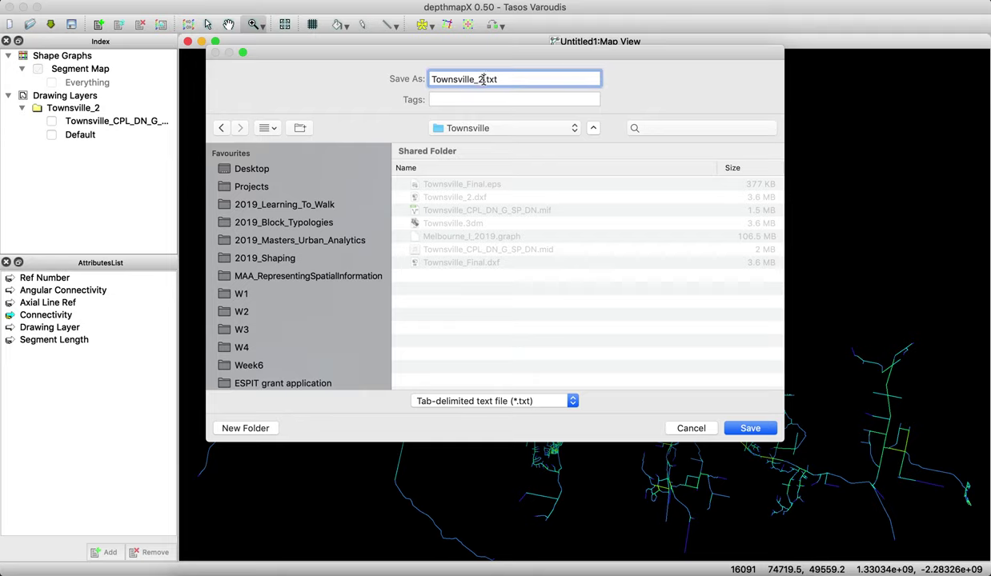
click(493, 401)
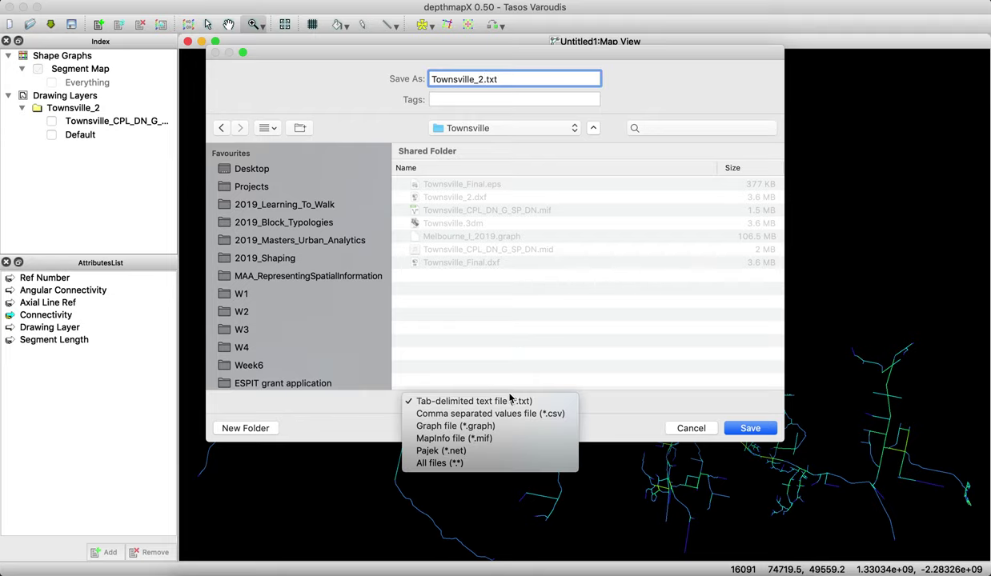
click(516, 438)
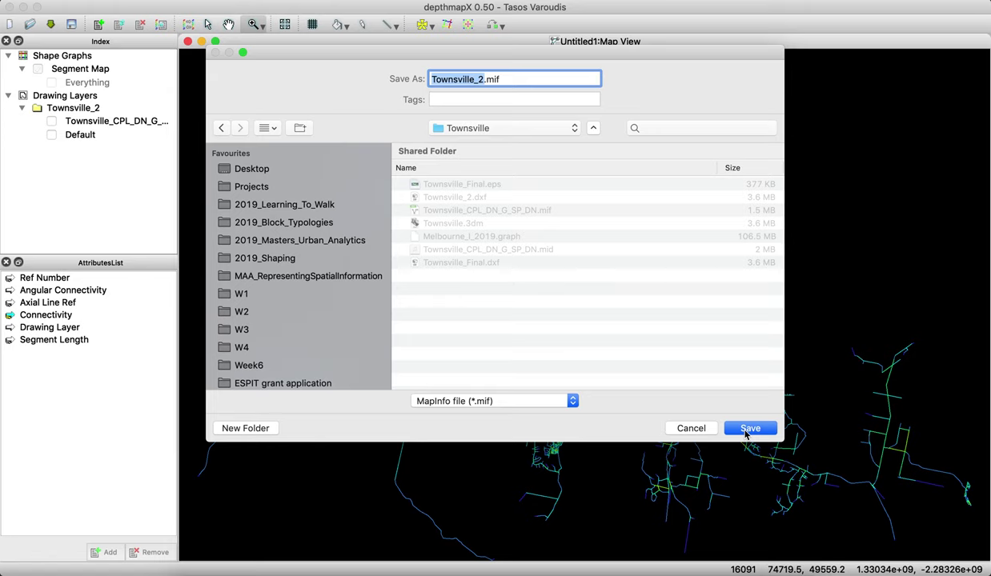
click(748, 431)
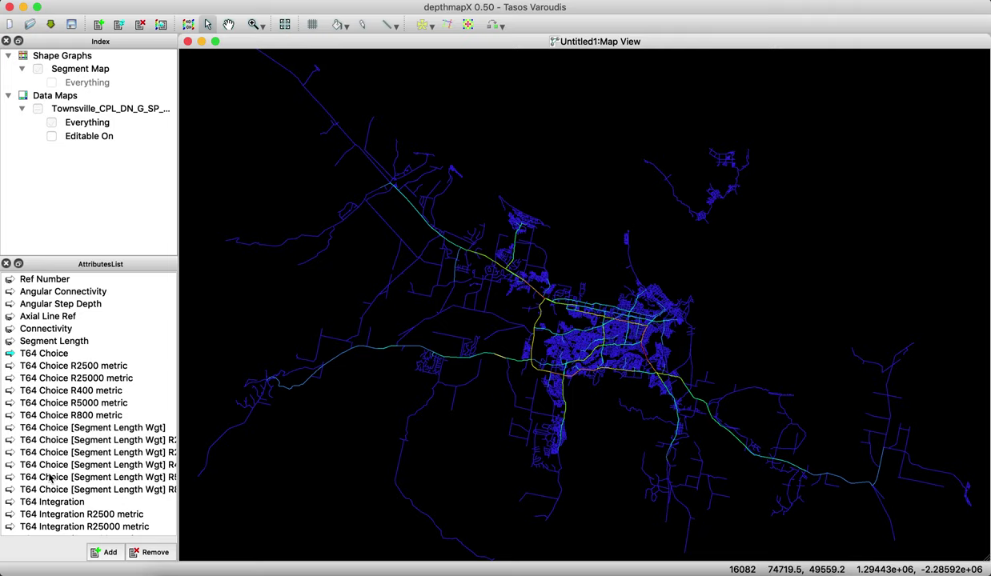
scroll(49, 480, down, 5)
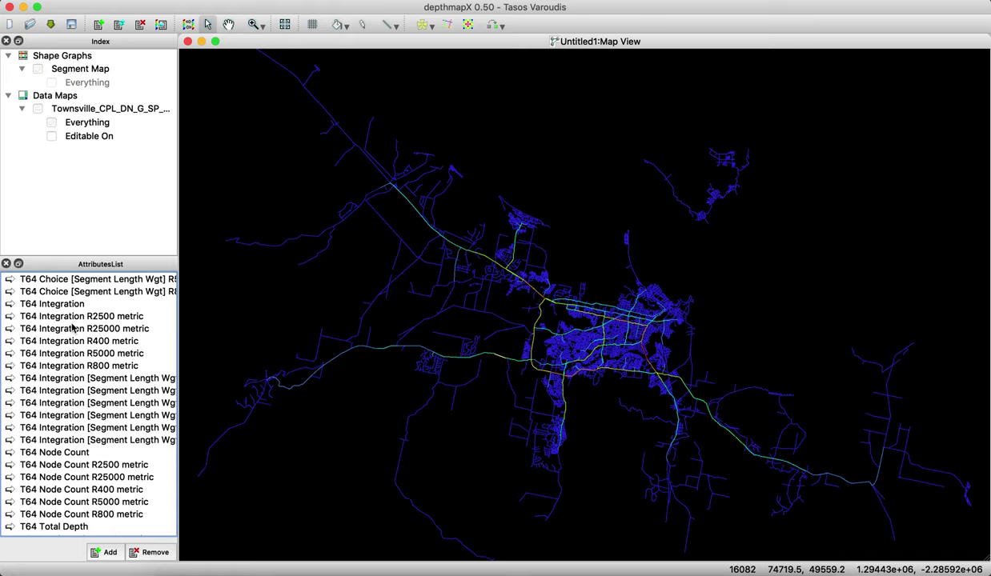
scroll(72, 326, down, 1)
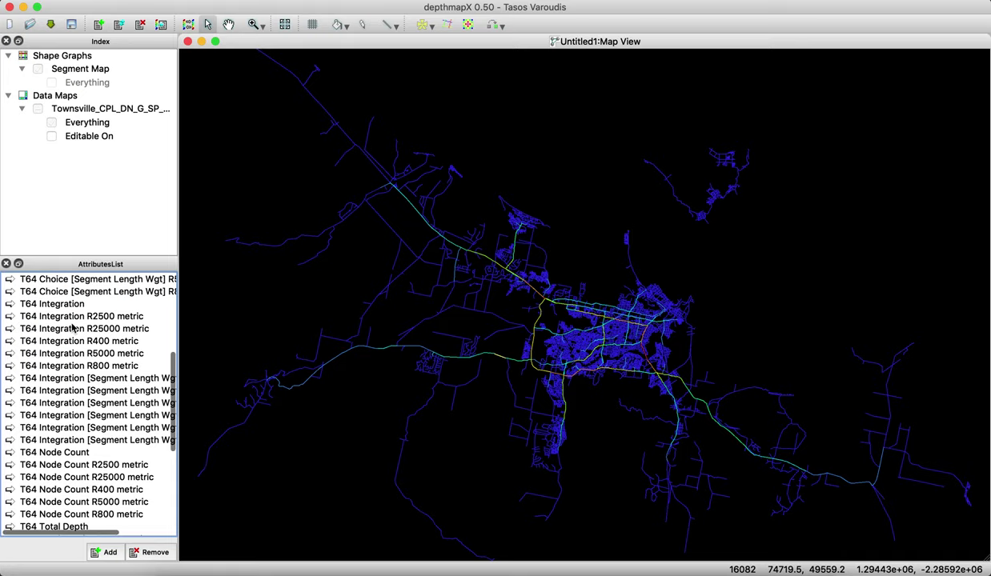
scroll(73, 325, up, 3)
scroll(73, 326, down, 3)
scroll(72, 325, right, 5)
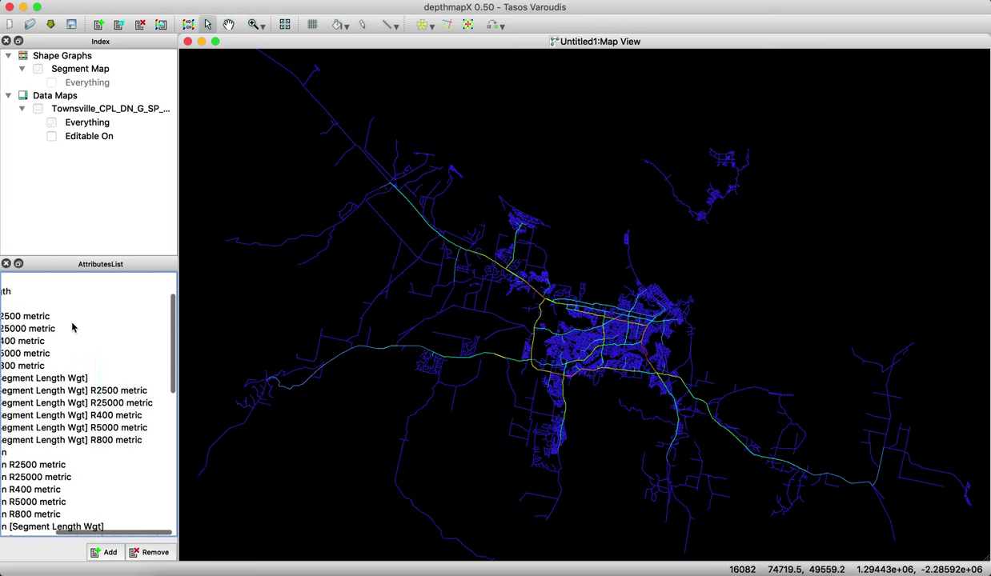
scroll(73, 325, up, 2)
scroll(73, 326, left, 5)
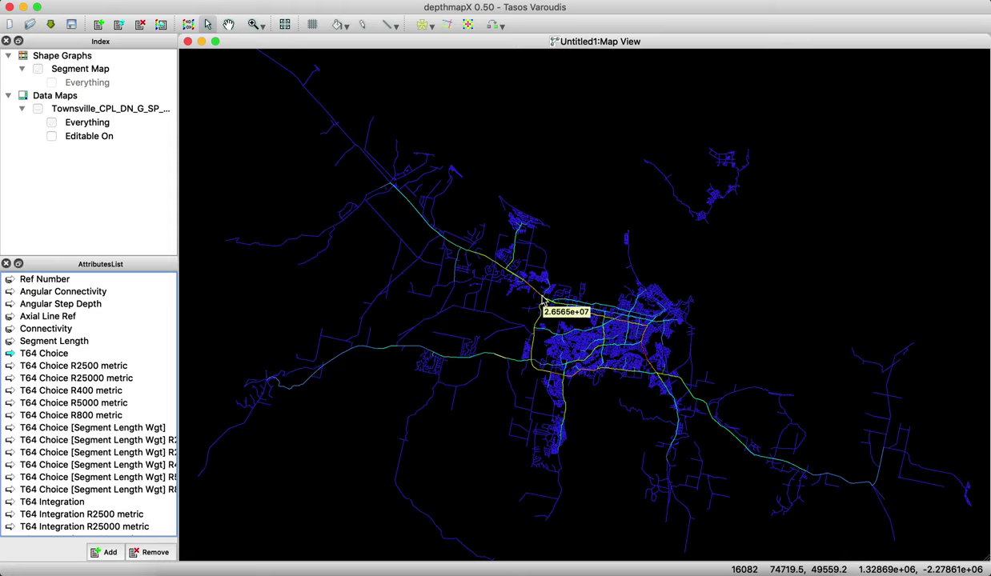
mouse_move(564, 384)
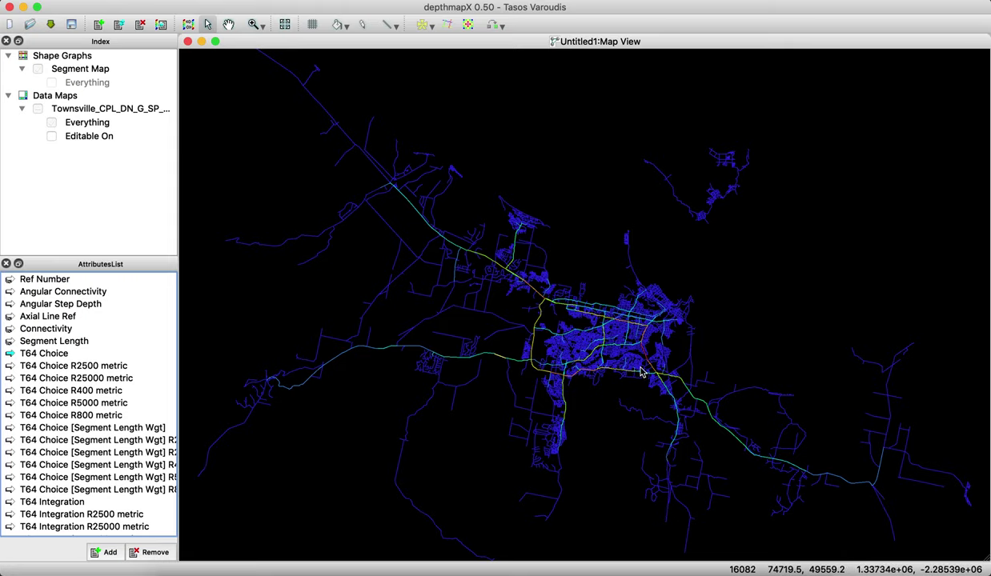
mouse_move(663, 383)
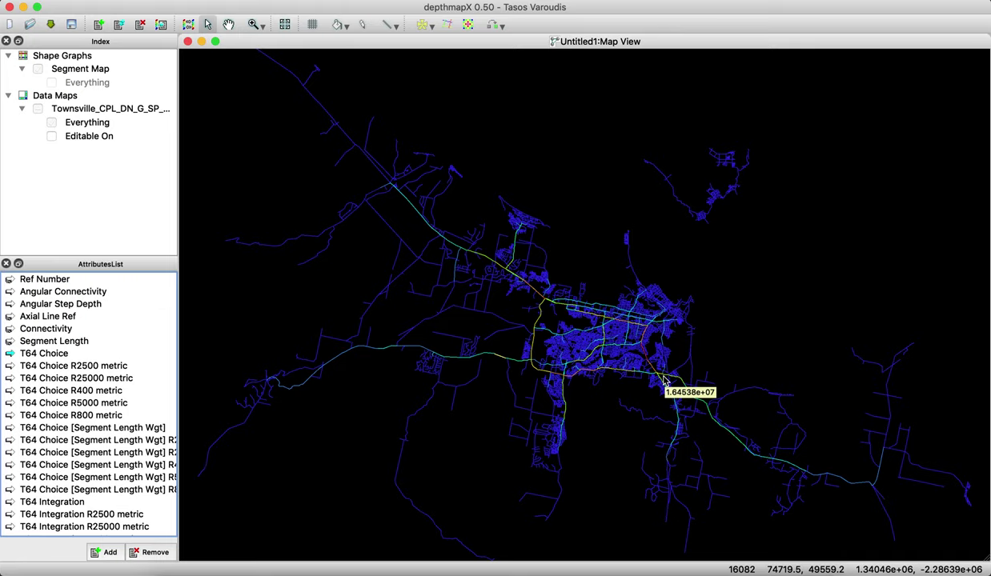
- Zoom into the city centre and colour the segment map by T64 Choice R5000 metric
click(88, 415)
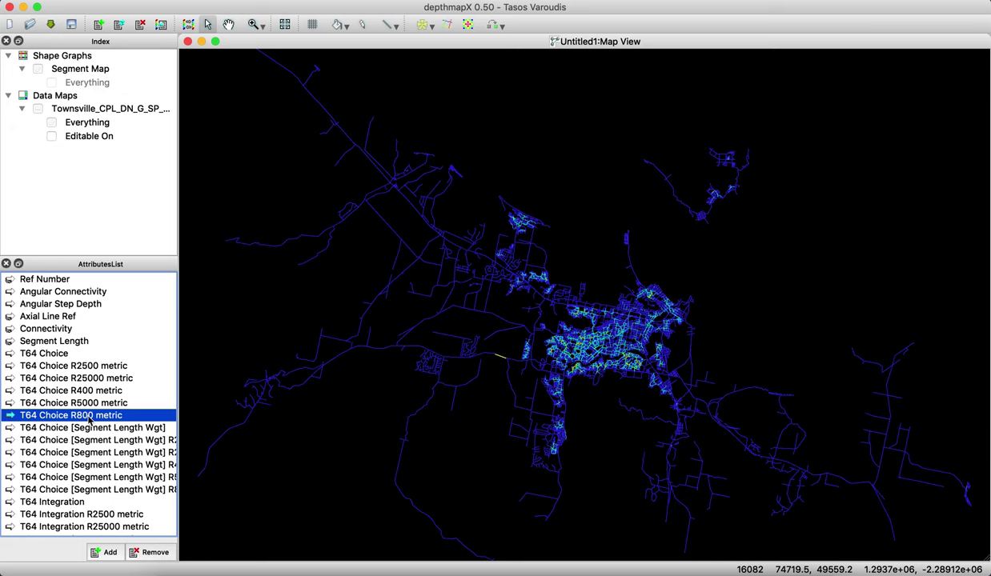
click(253, 24)
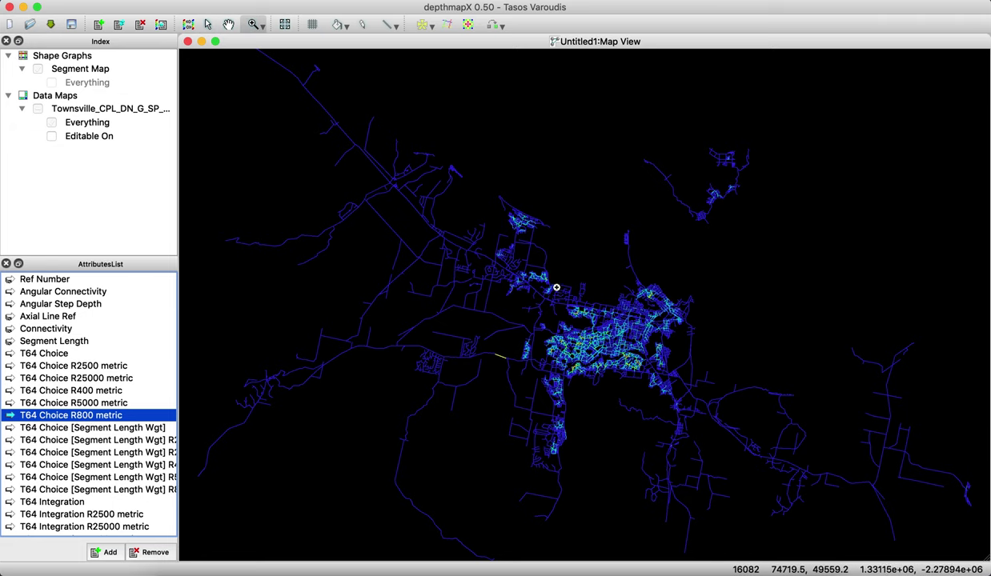
drag(552, 280, 697, 411)
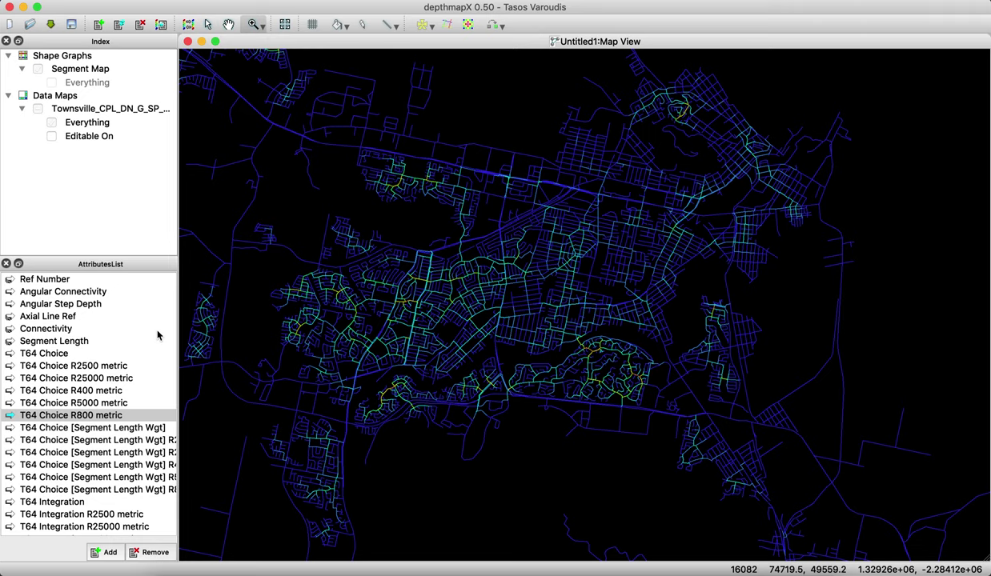
click(102, 404)
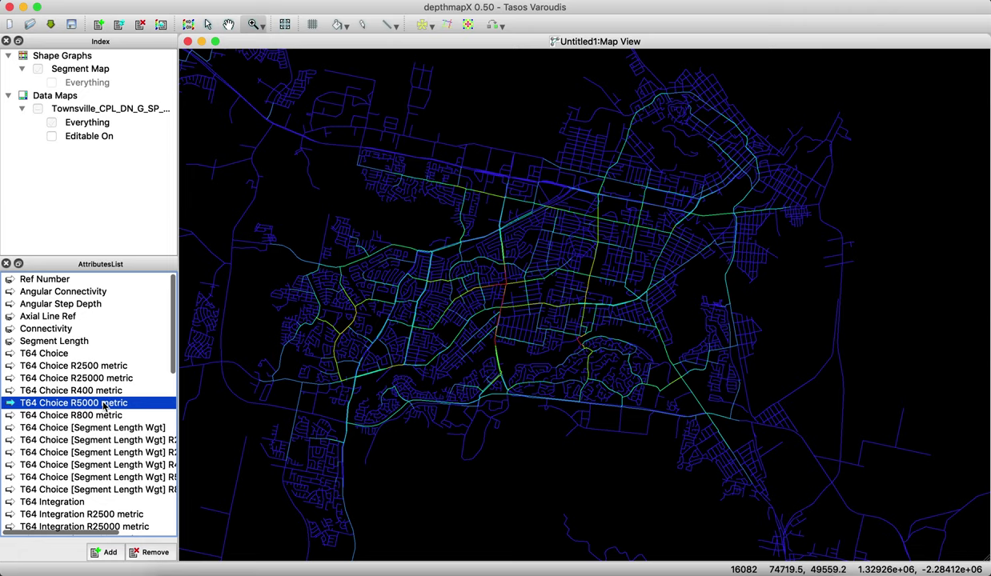
- Scroll the Attributes List and switch the colouring to T64 Integration
scroll(104, 406, down, 3)
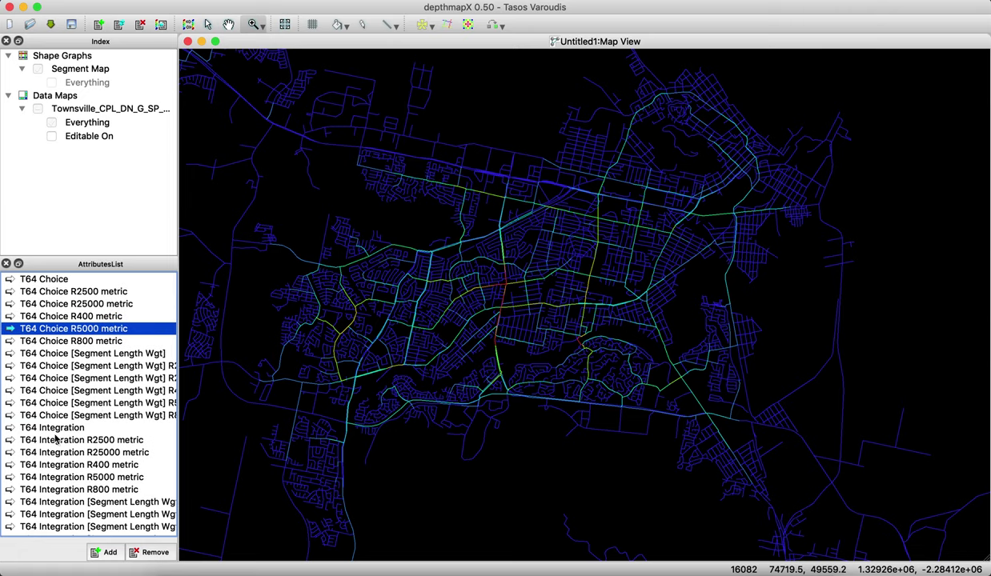
scroll(56, 440, down, 2)
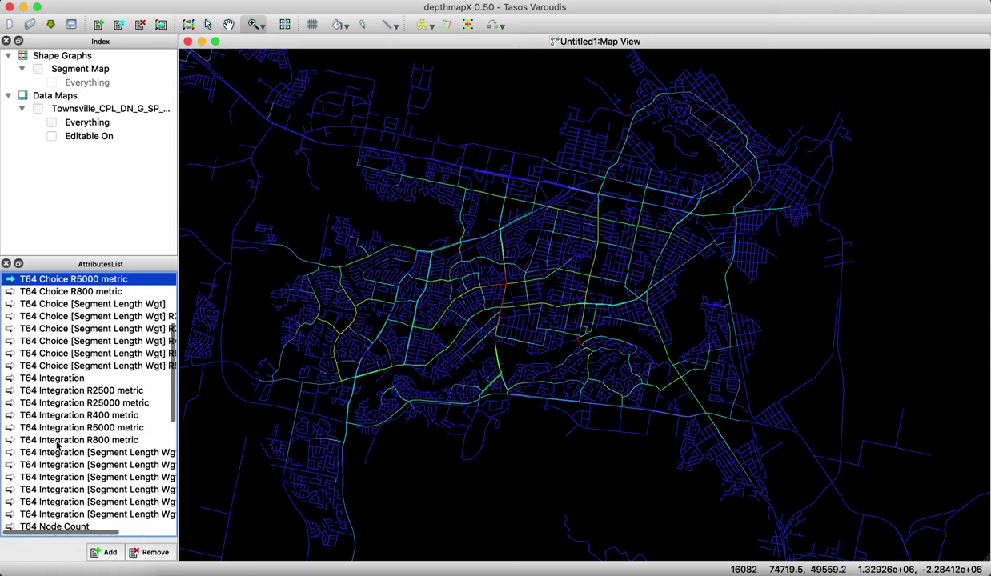
click(64, 380)
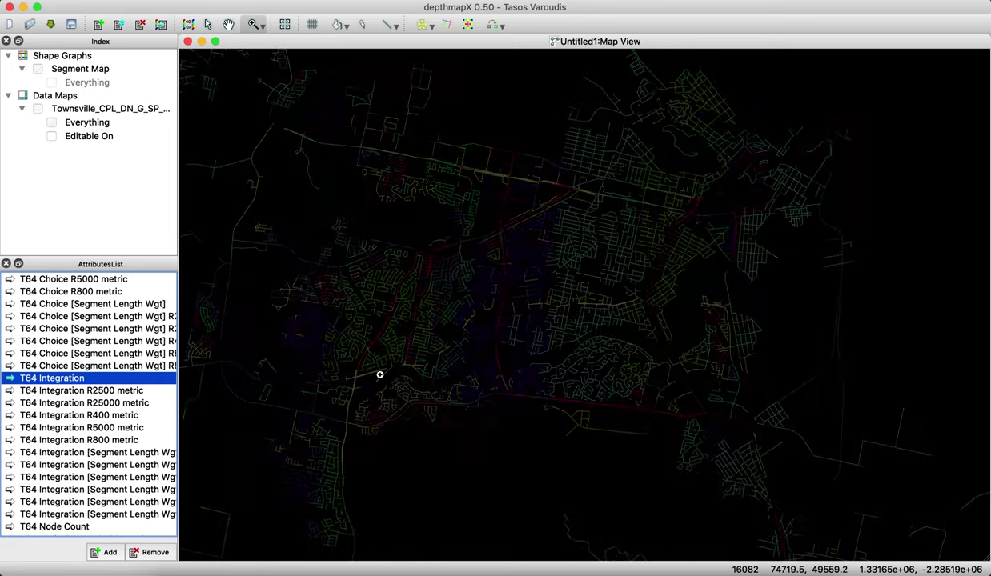
- Colour the map by T64 Integration R800 metric, fit the network, and zoom on the town centre
click(256, 24)
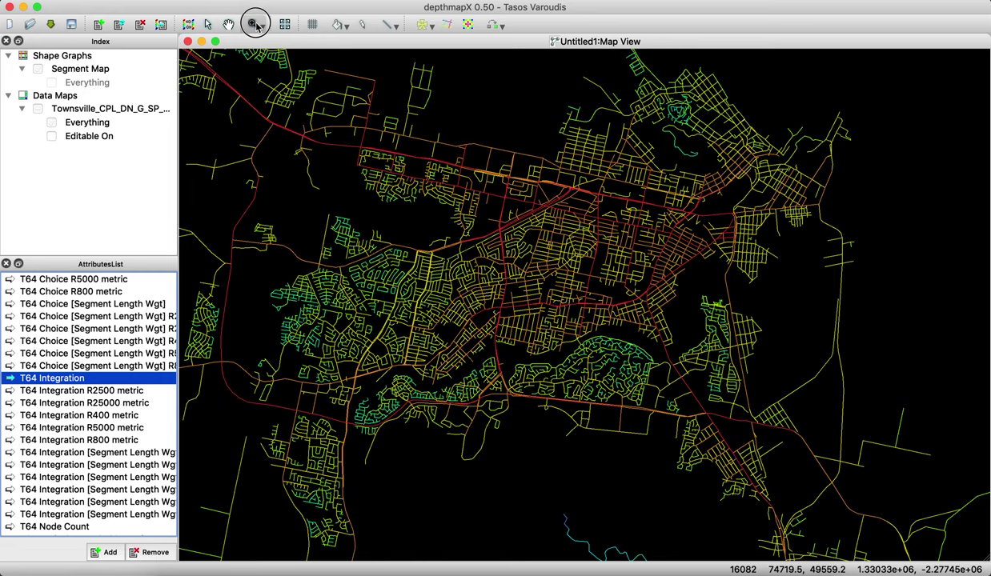
click(284, 25)
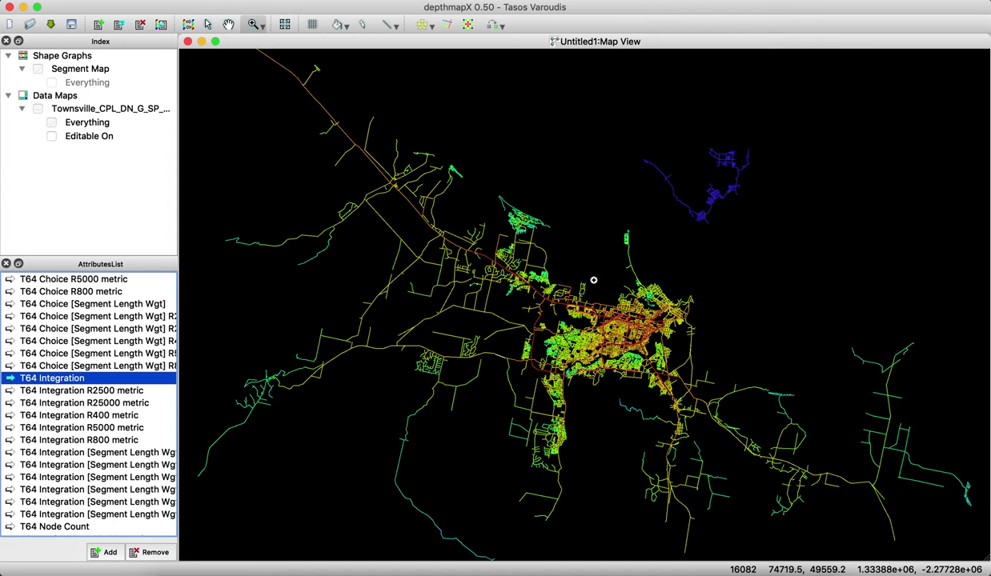
click(704, 396)
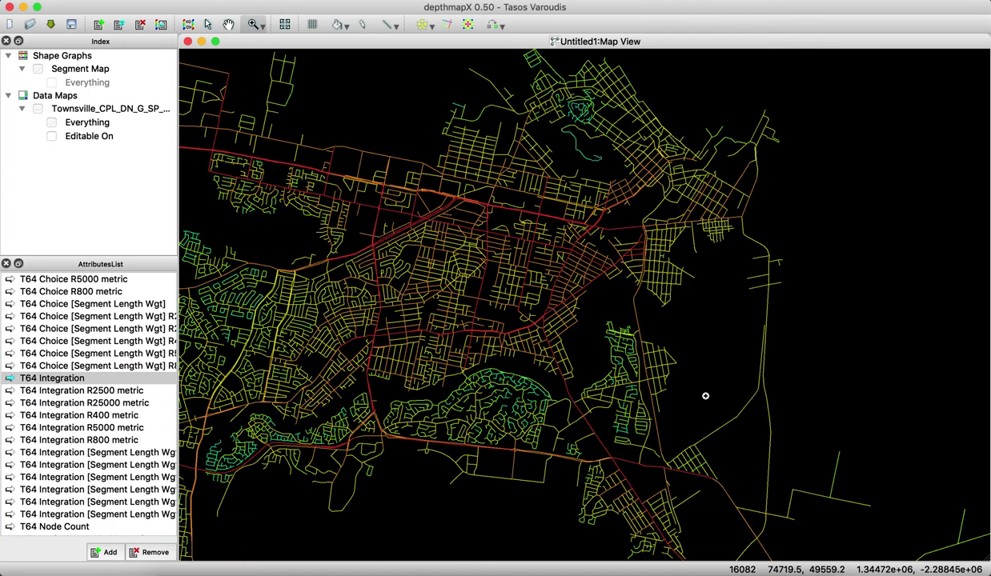
click(71, 440)
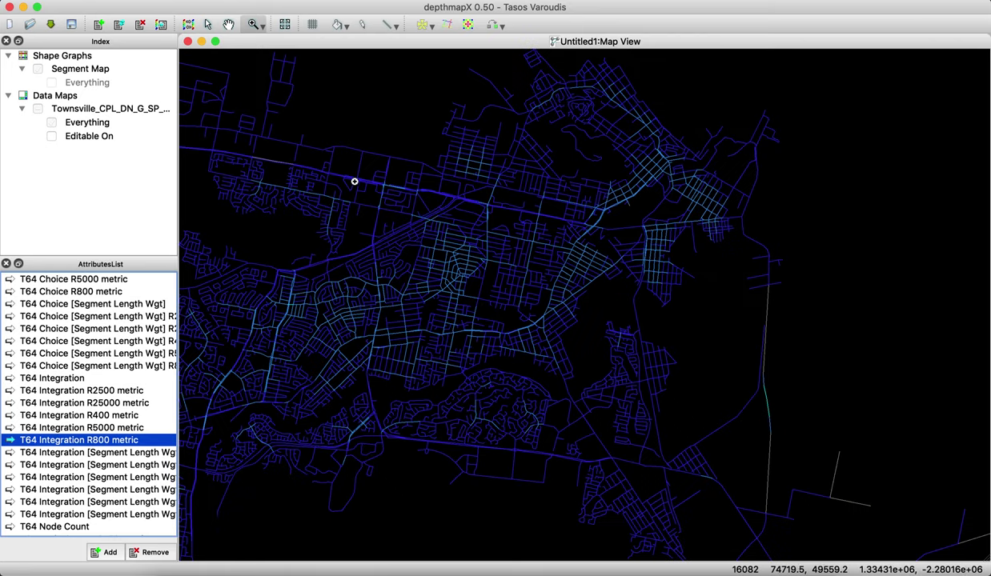
click(256, 25)
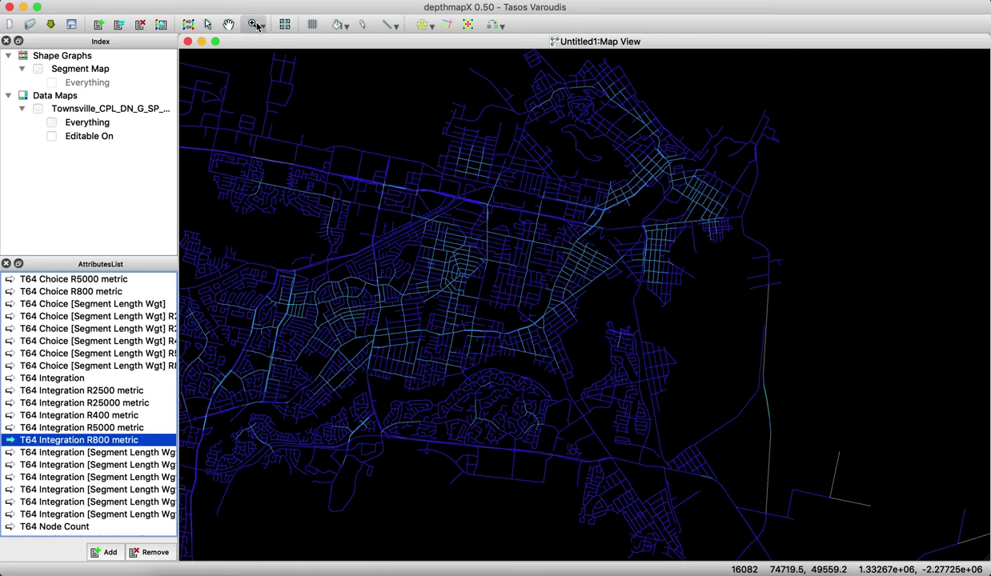
click(284, 26)
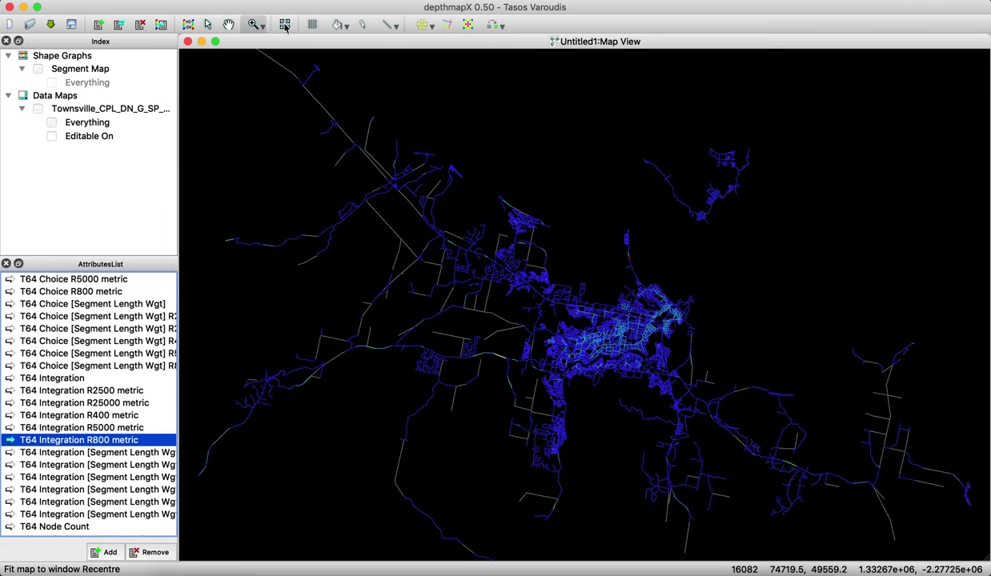
drag(508, 192, 772, 490)
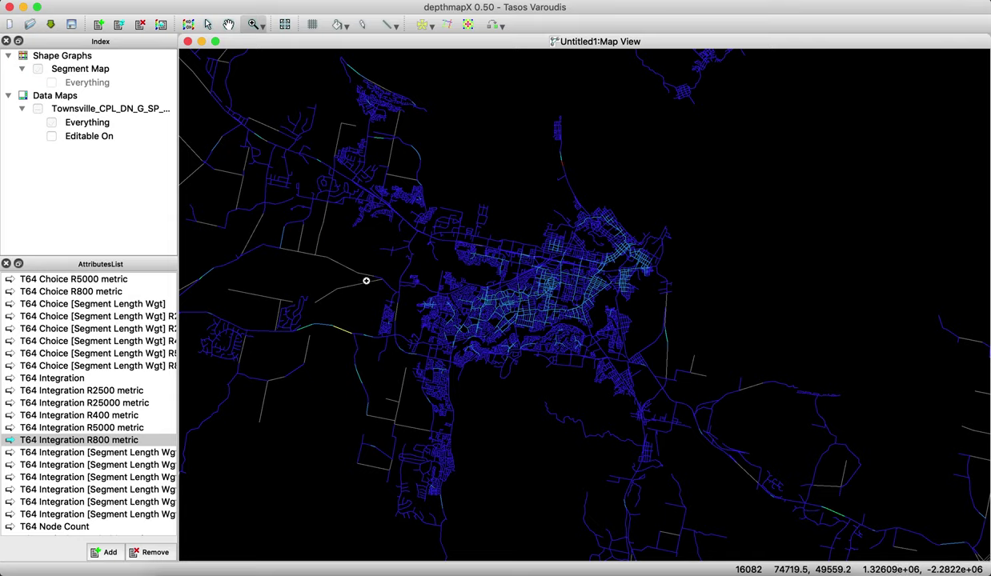
mouse_move(577, 352)
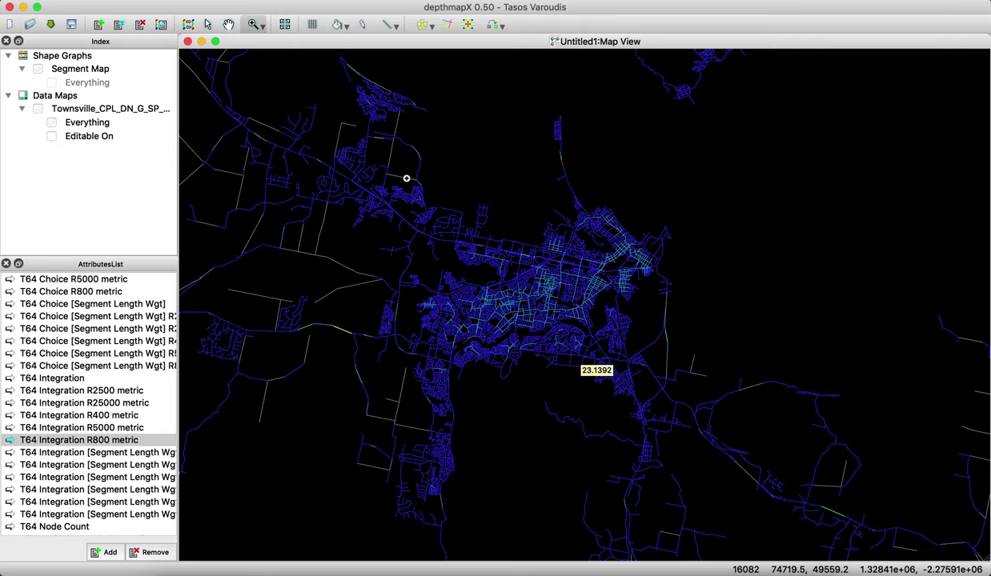
- Open the Colour Range window and try trial limits such as 59.59 and 248.94
click(340, 1)
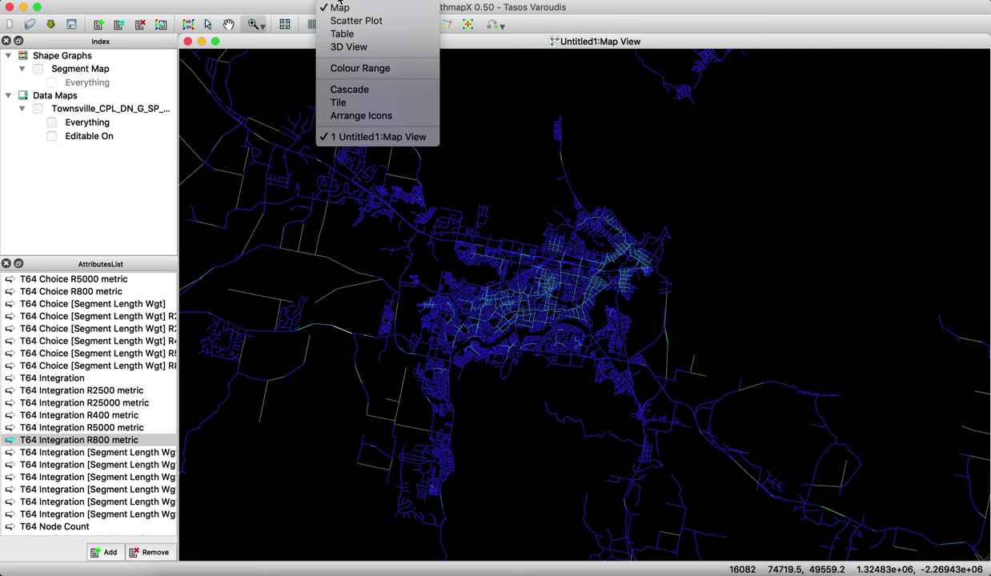
click(344, 69)
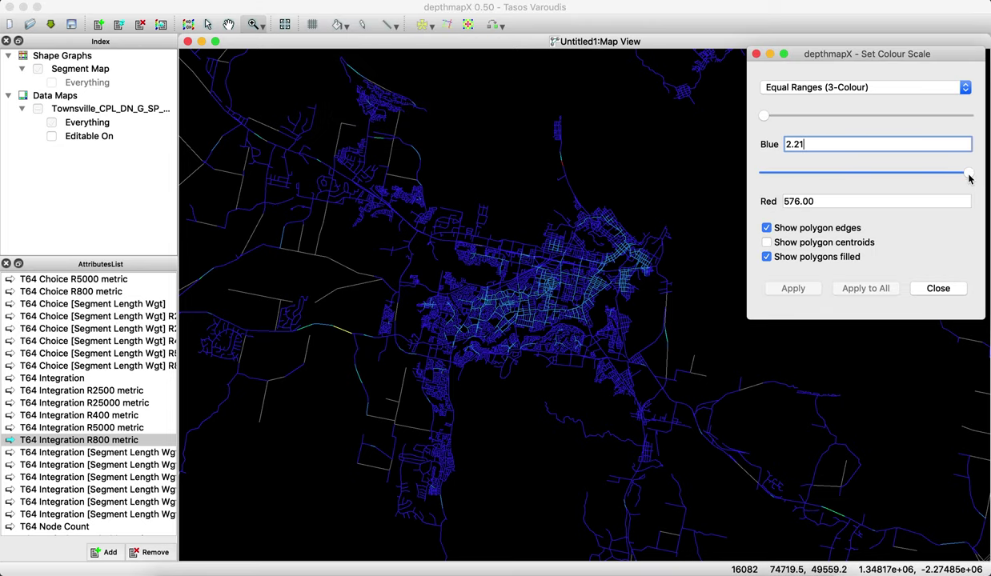
drag(969, 177, 872, 178)
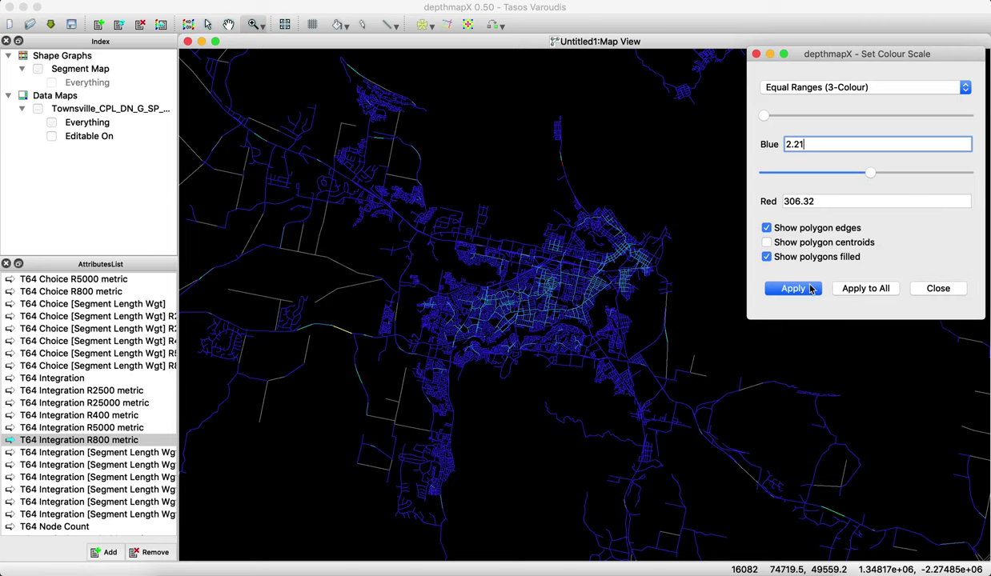
click(786, 288)
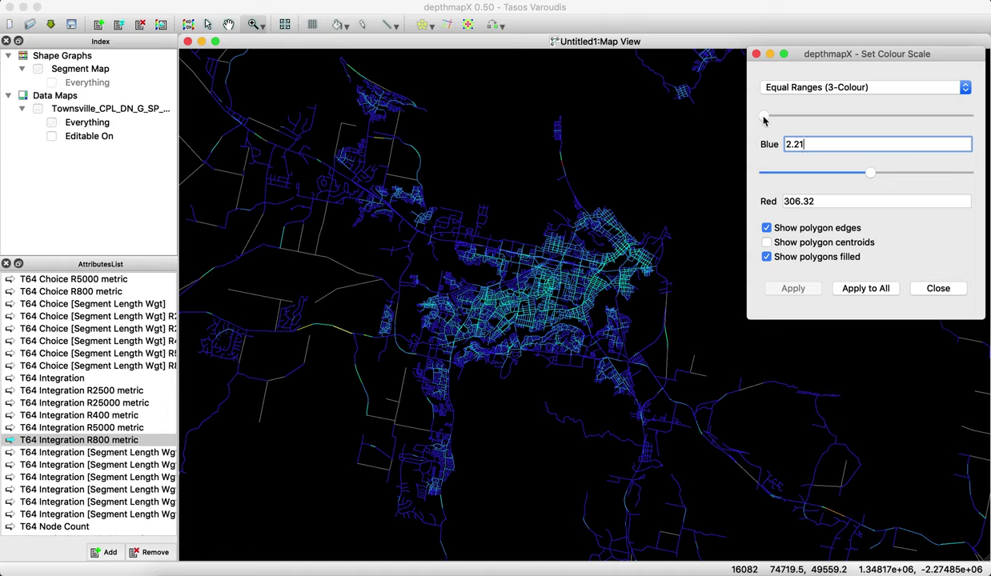
drag(764, 115, 786, 119)
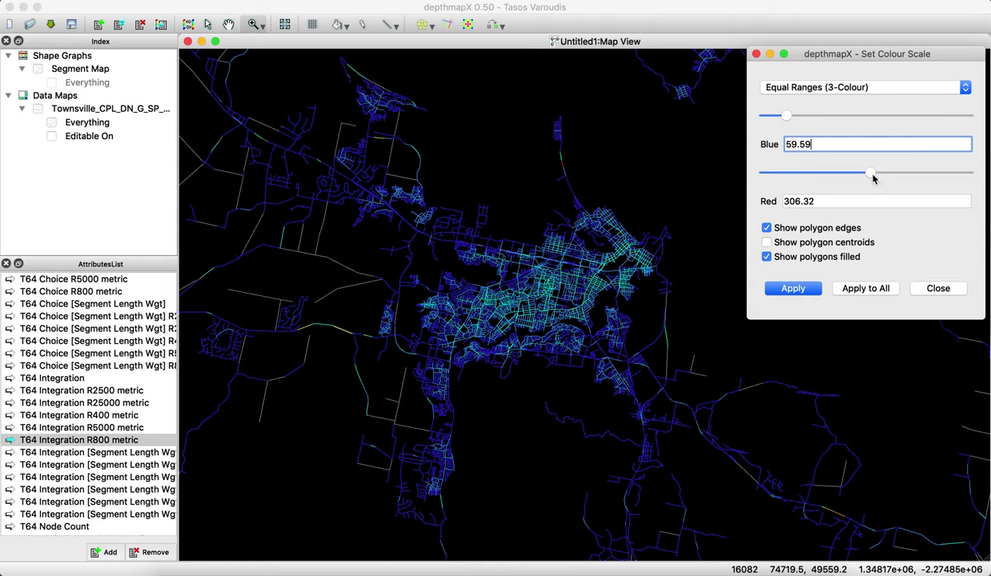
drag(873, 178, 849, 173)
click(793, 288)
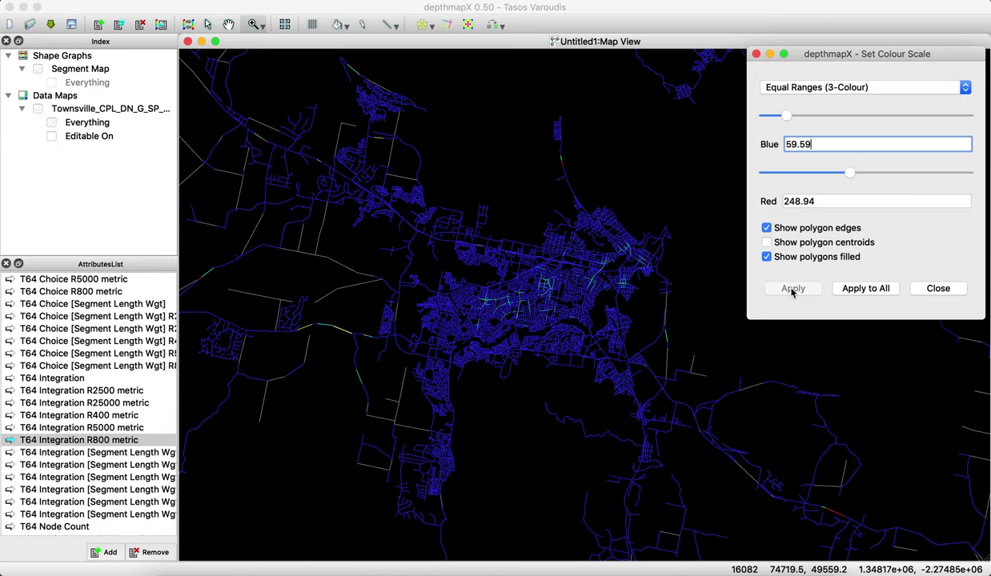
- Set the colour range to Blue 7.94 and Red 157.13, applying each change
drag(844, 174, 830, 175)
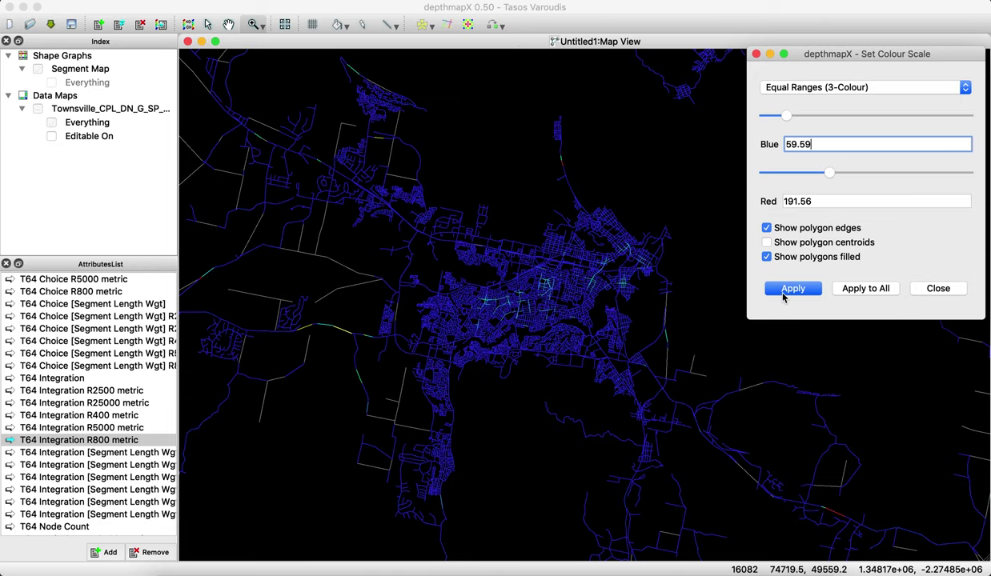
click(785, 293)
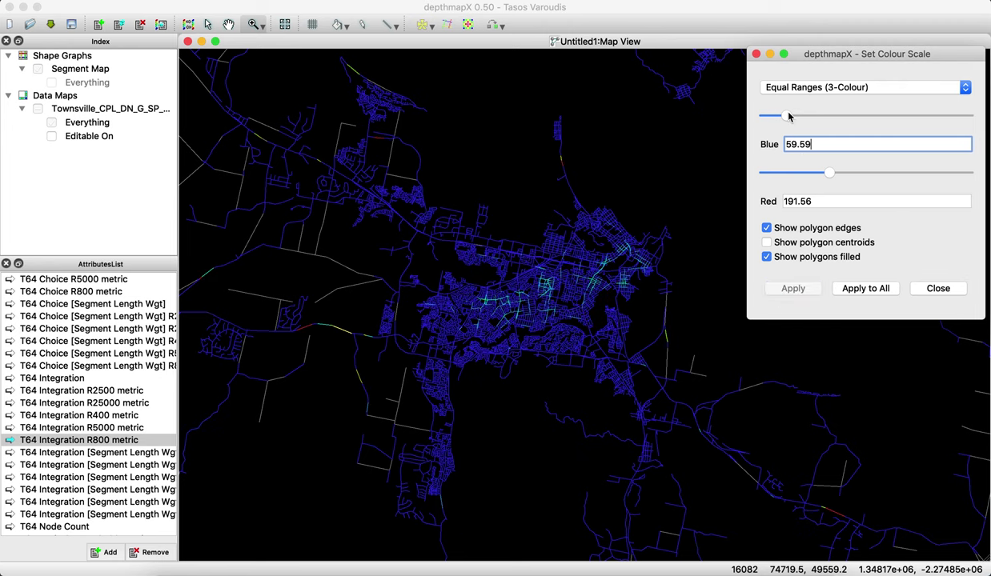
drag(765, 115, 734, 115)
click(791, 288)
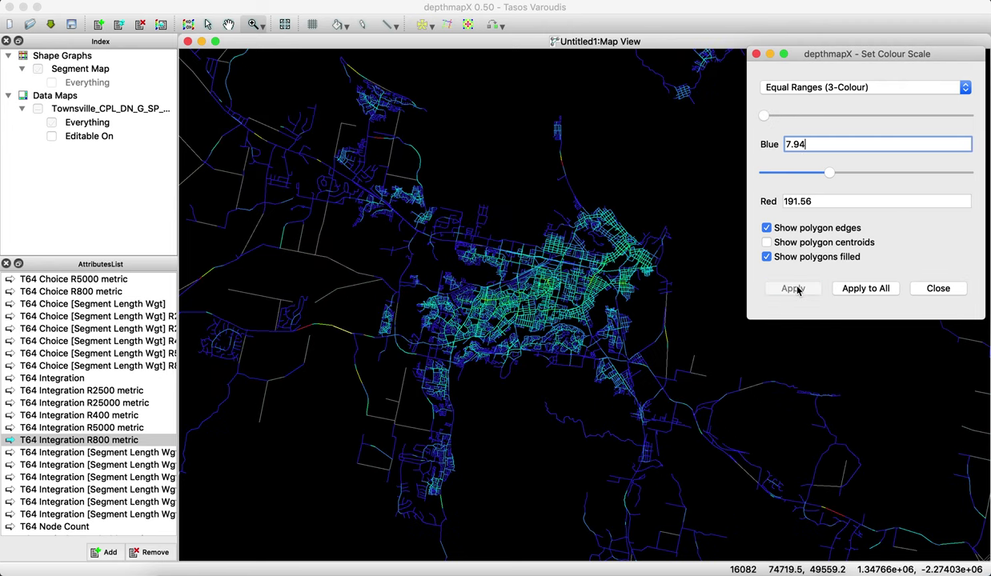
drag(830, 172, 817, 172)
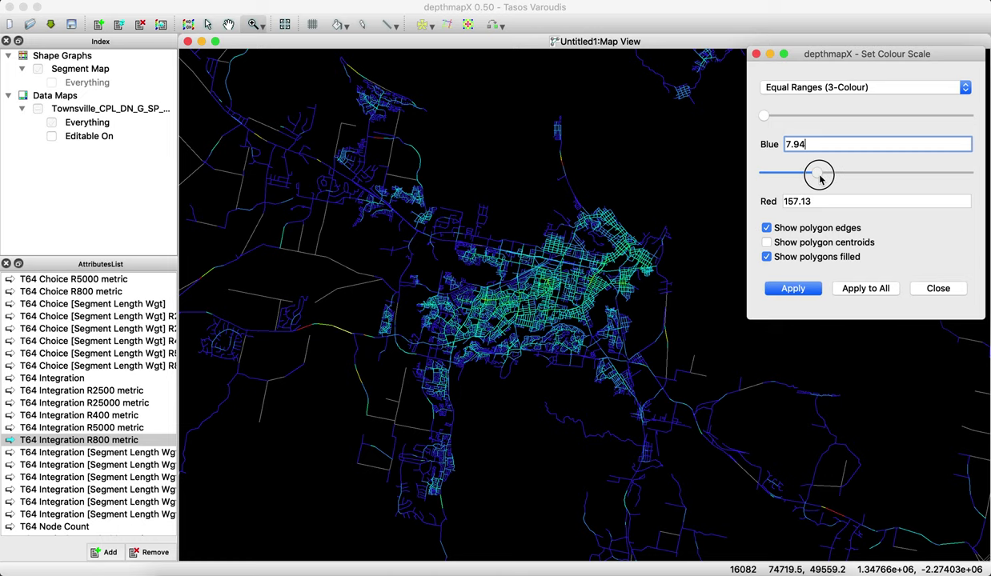
click(792, 289)
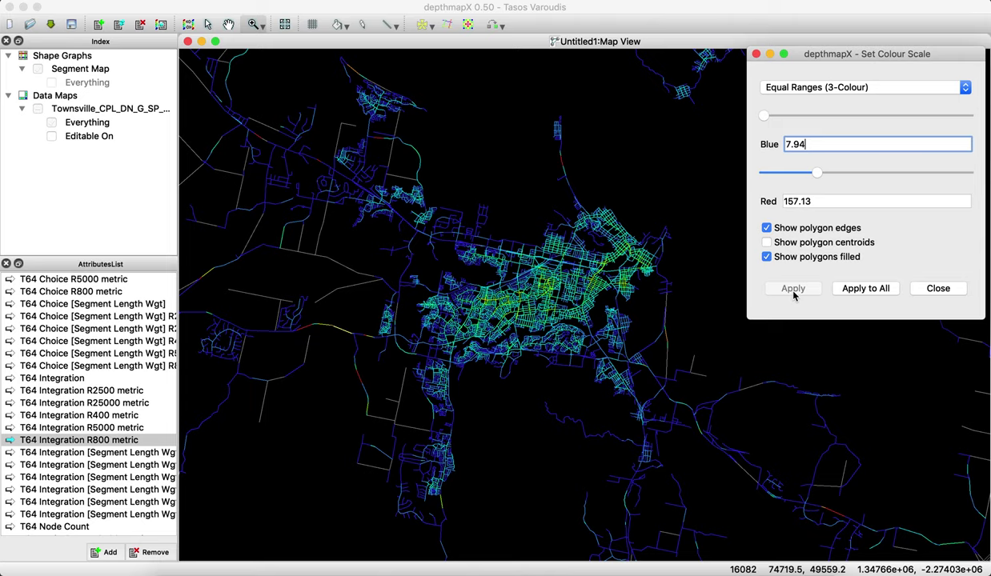
- Keep the Equal Ranges (3-Colour) scale and start exporting the segment map with Ctrl+E
click(898, 88)
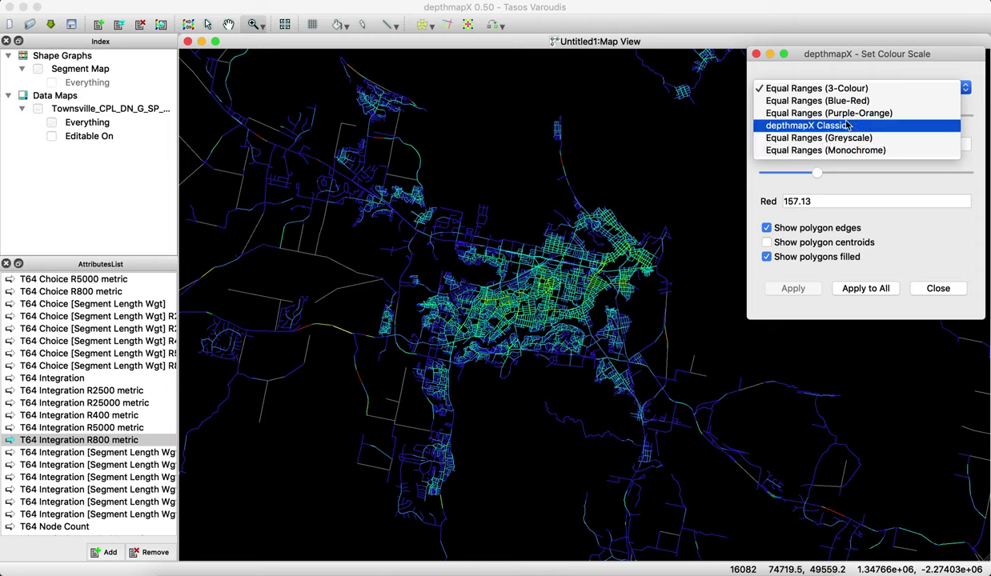
click(875, 236)
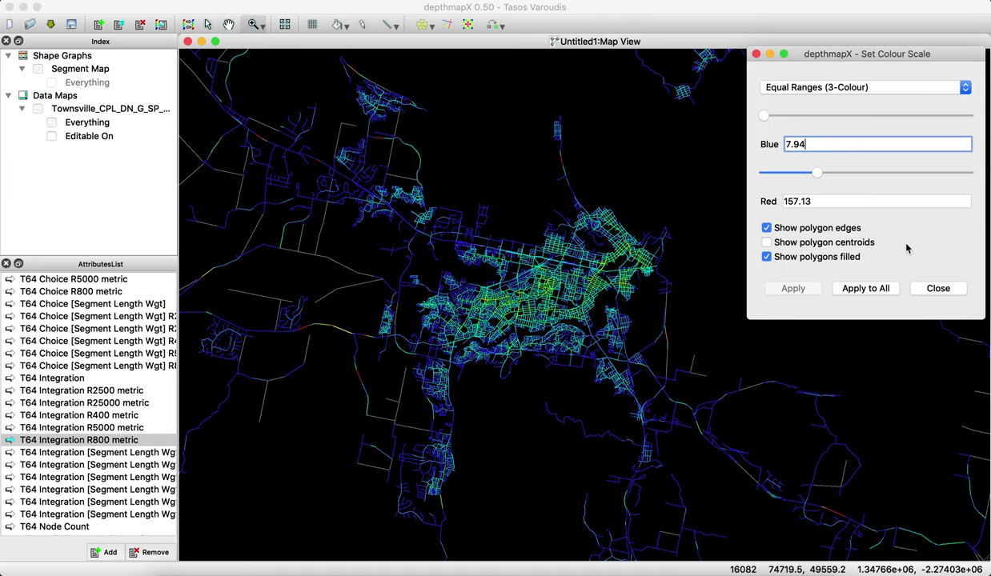
key(ctrl+e)
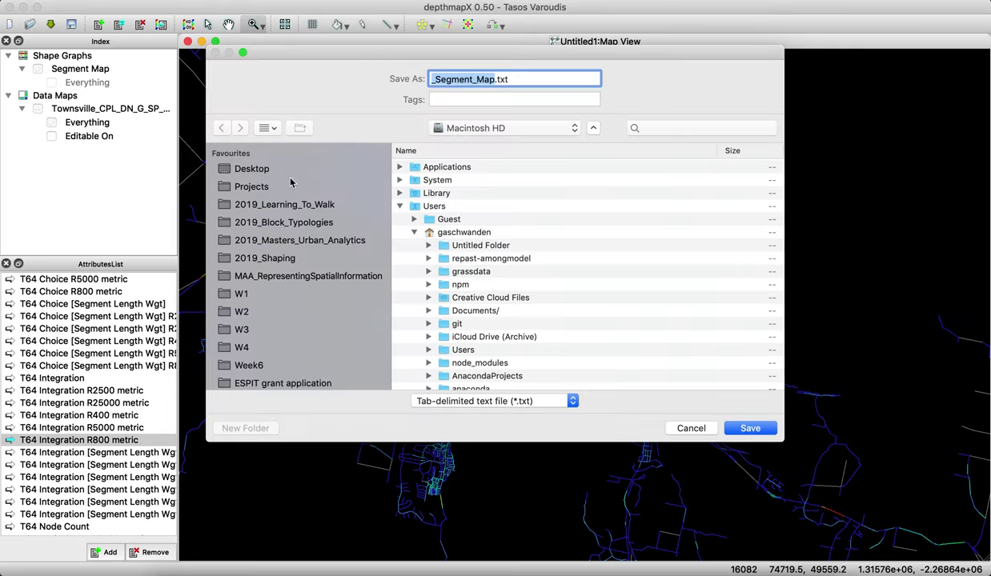
- Export the segment map as MapInfo Townsville_2.mif in the Townsville folder, replacing the old file
click(272, 169)
double_click(444, 184)
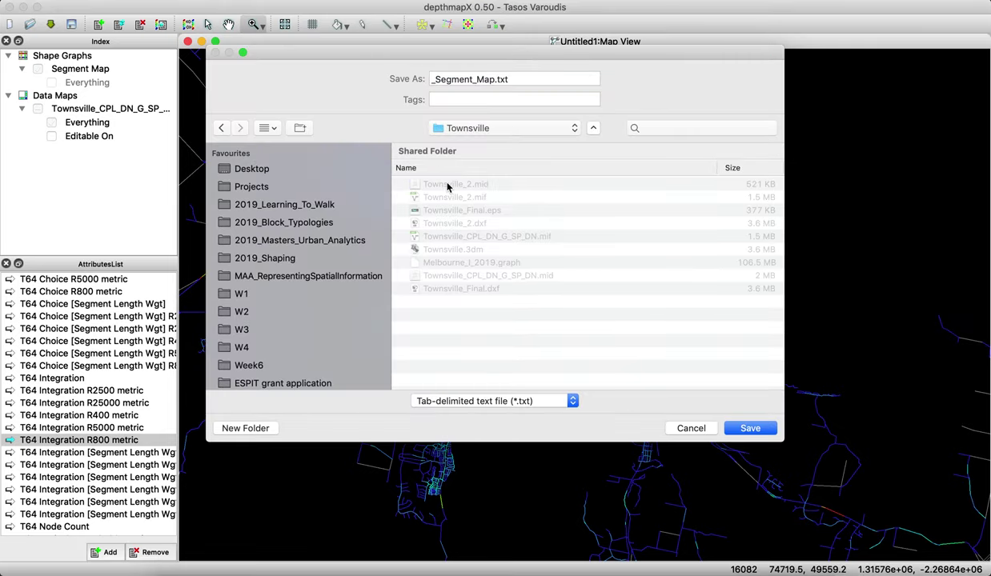
click(449, 185)
click(539, 404)
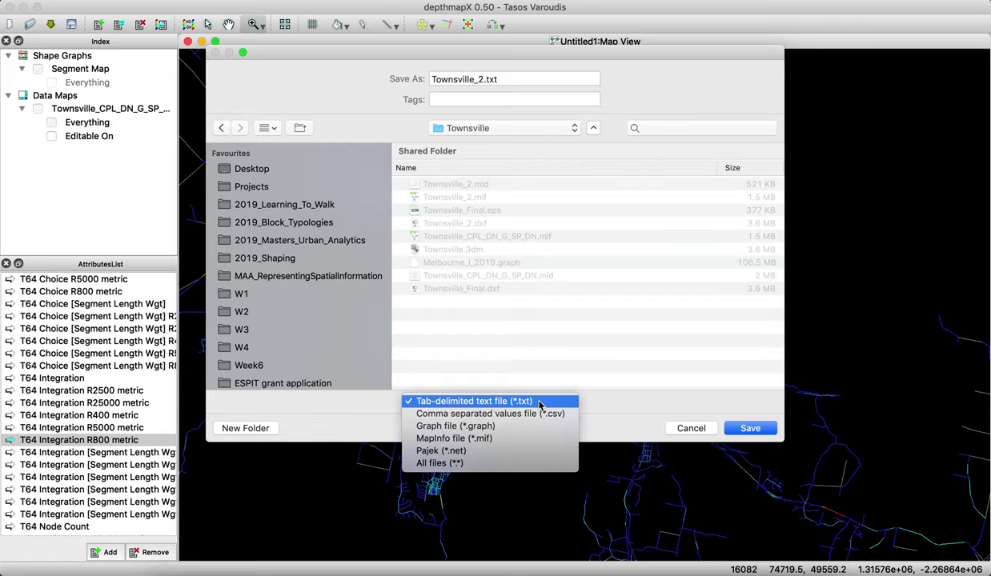
click(513, 439)
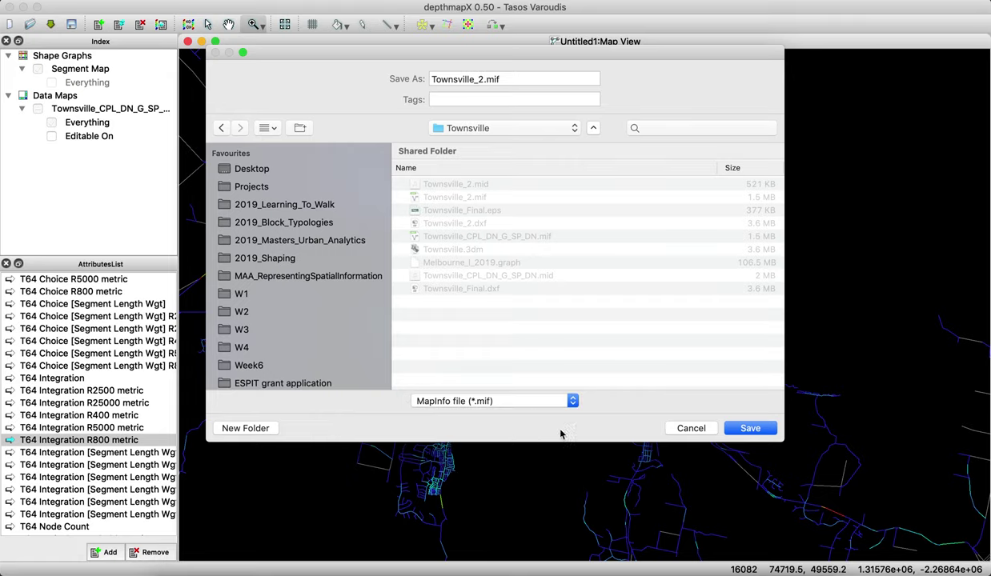
click(748, 428)
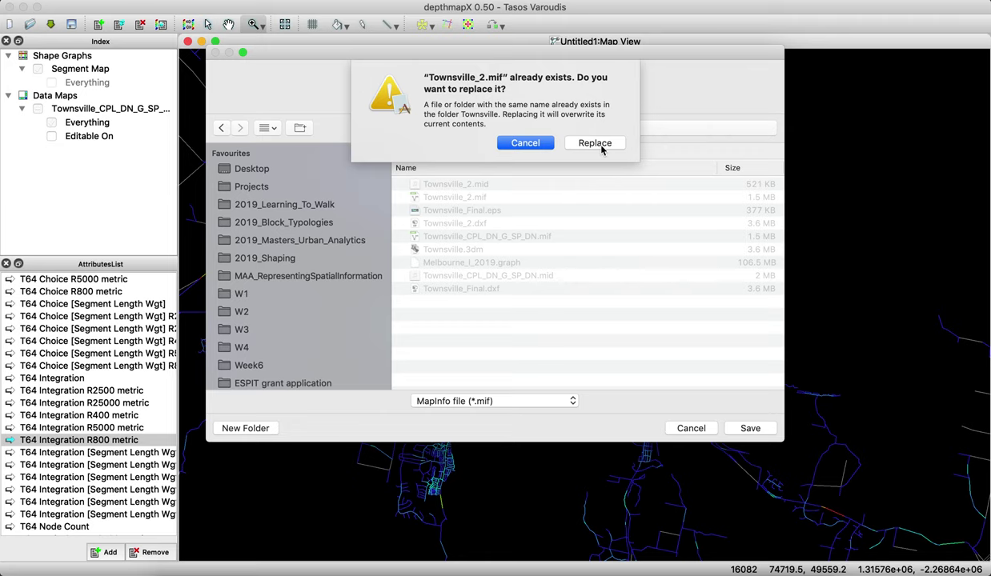
click(600, 144)
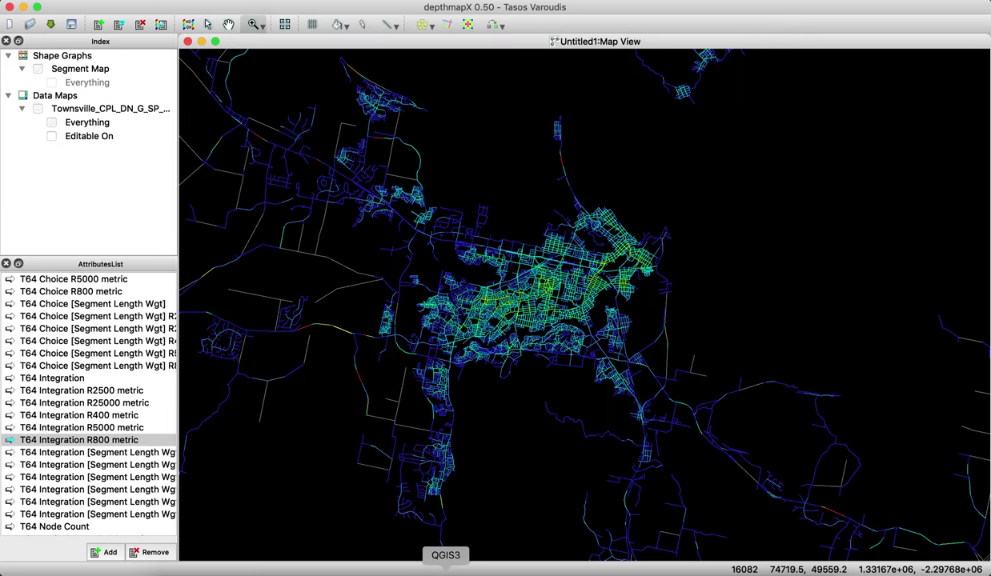
click(446, 570)
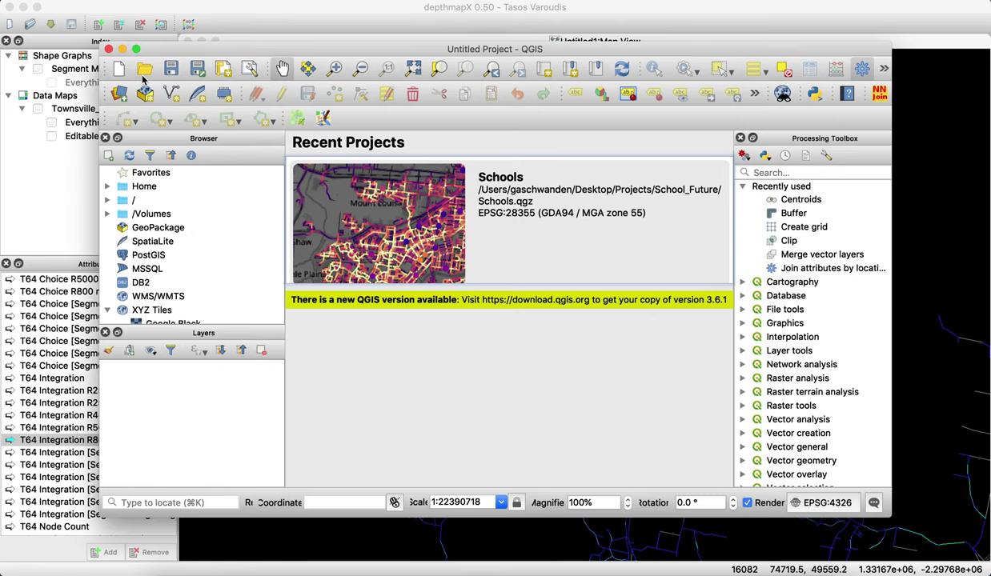
- Start a new QGIS project, maximise the window, and widen the Browser, Layers and Processing Toolbox panels
click(118, 71)
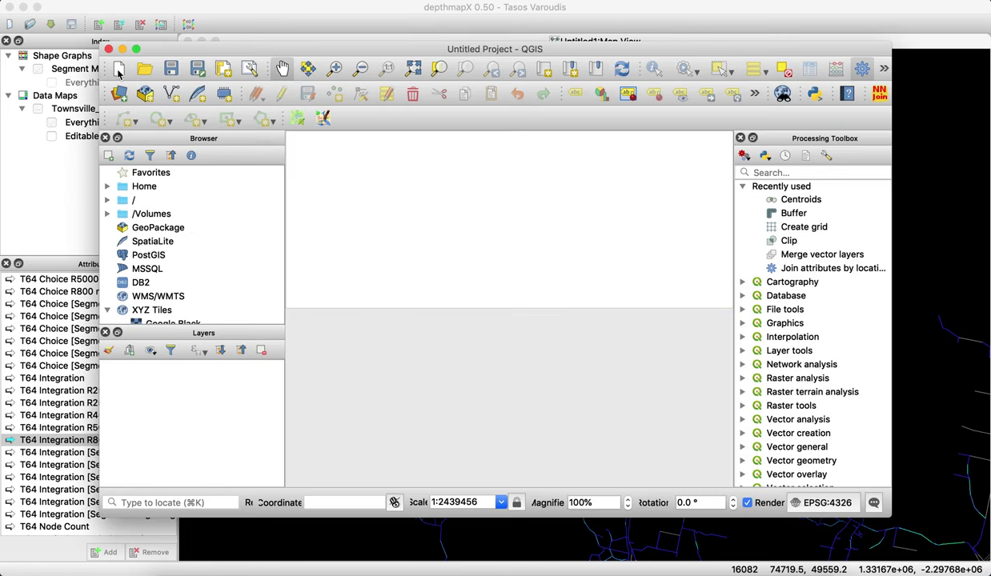
click(136, 50)
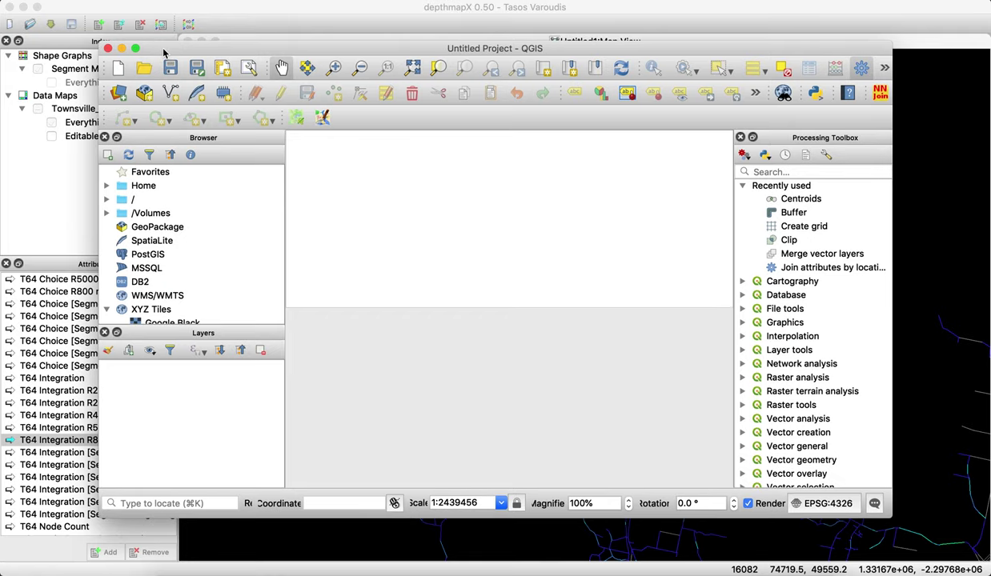
drag(200, 400, 246, 400)
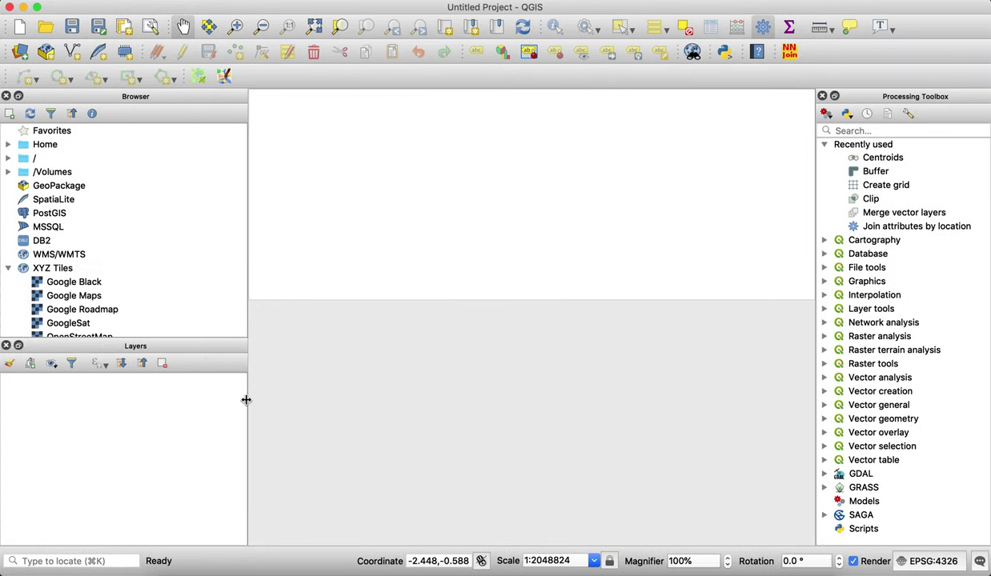
drag(813, 510, 796, 509)
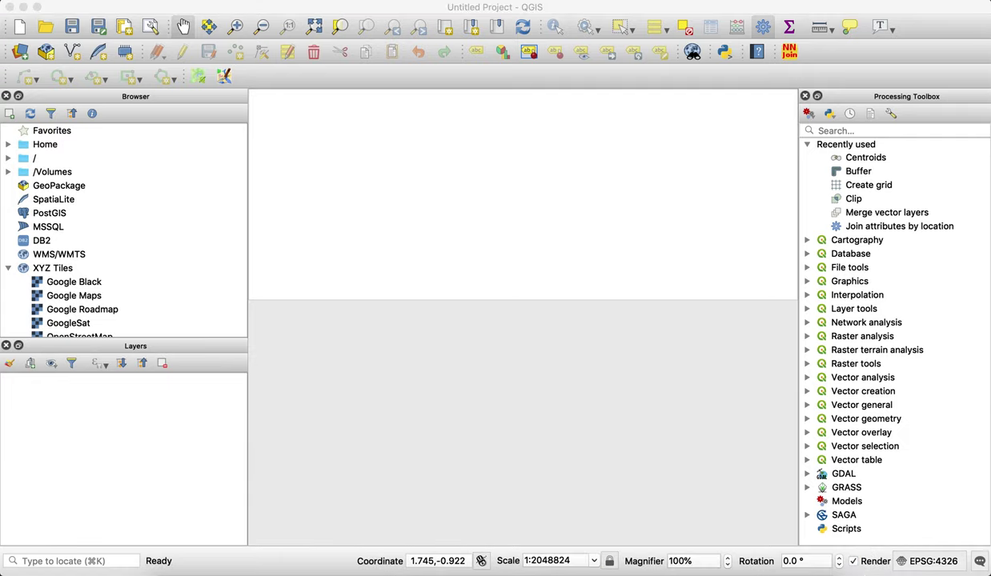
click(836, 554)
drag(867, 557, 864, 562)
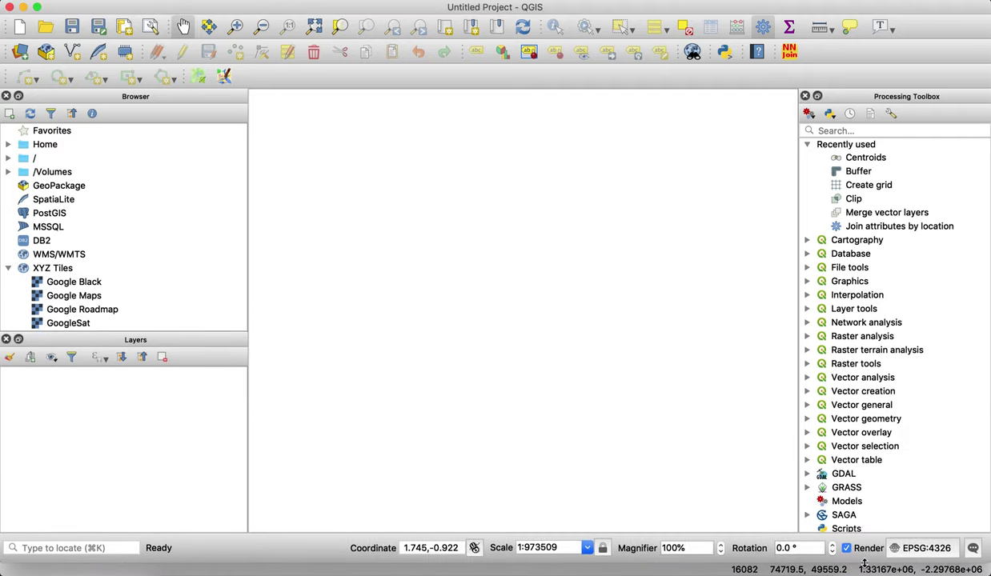
click(190, 2)
- Add Townsville_2.mif from the Townsville folder as a vector layer
mouse_move(240, 35)
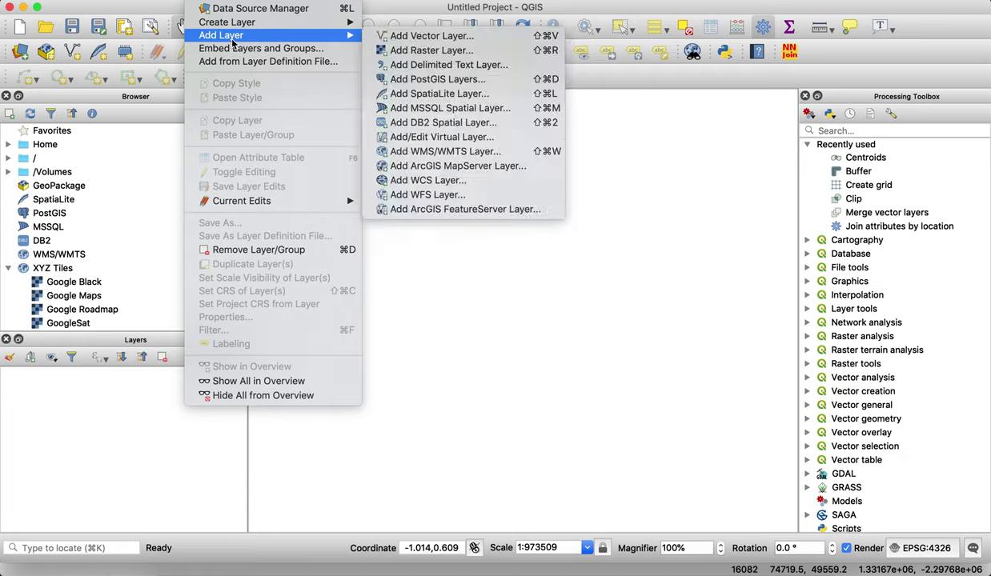
click(436, 40)
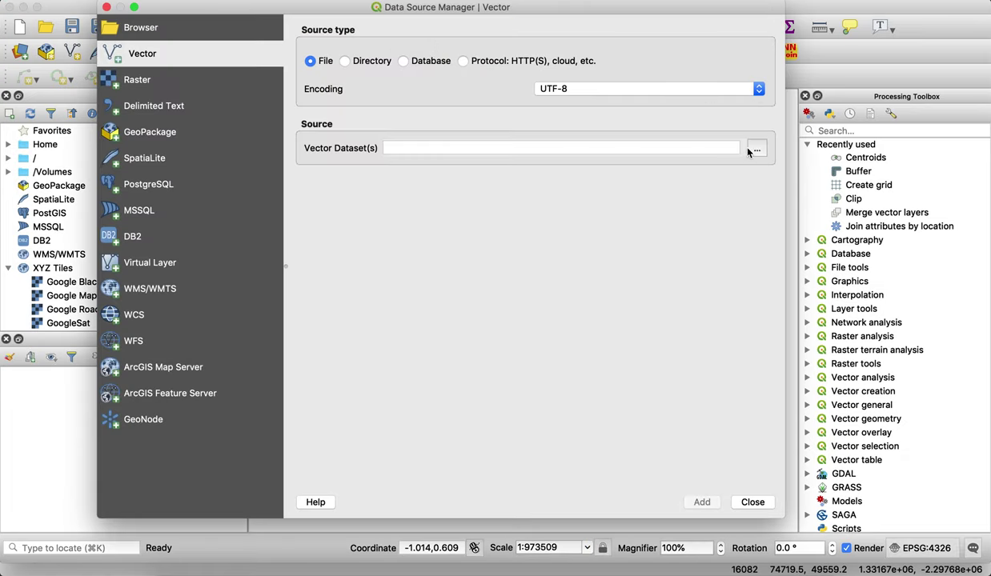
click(754, 150)
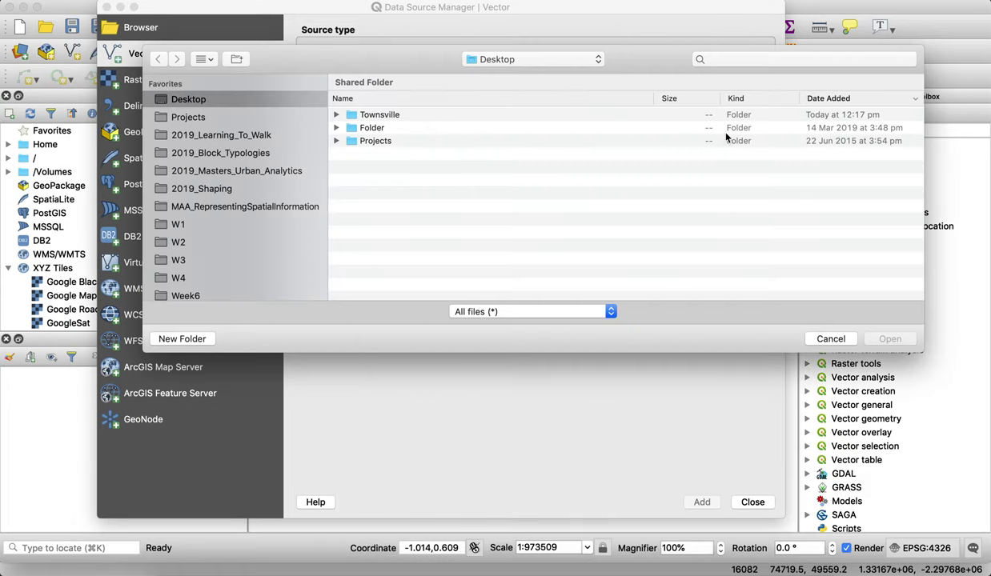
double_click(376, 113)
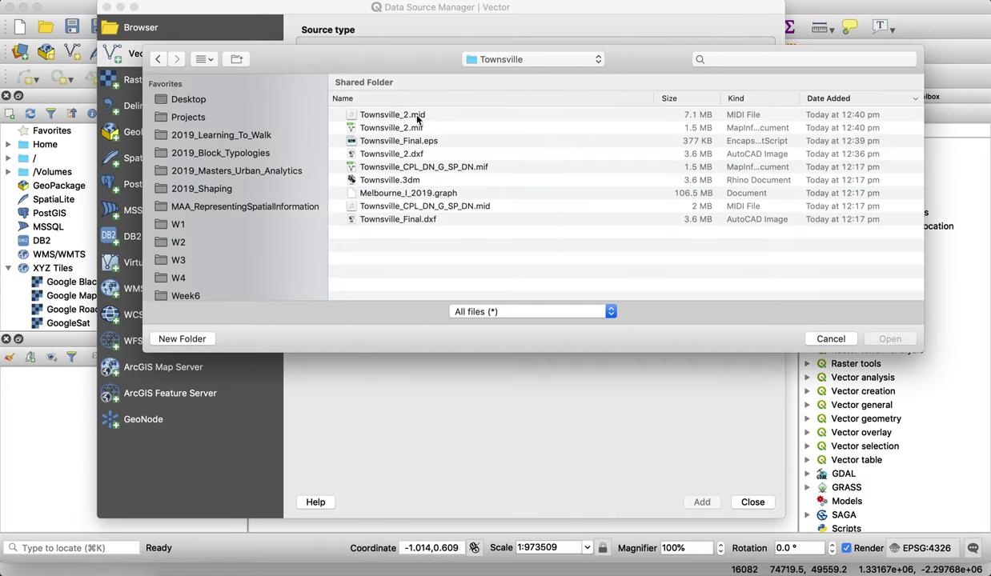
click(612, 128)
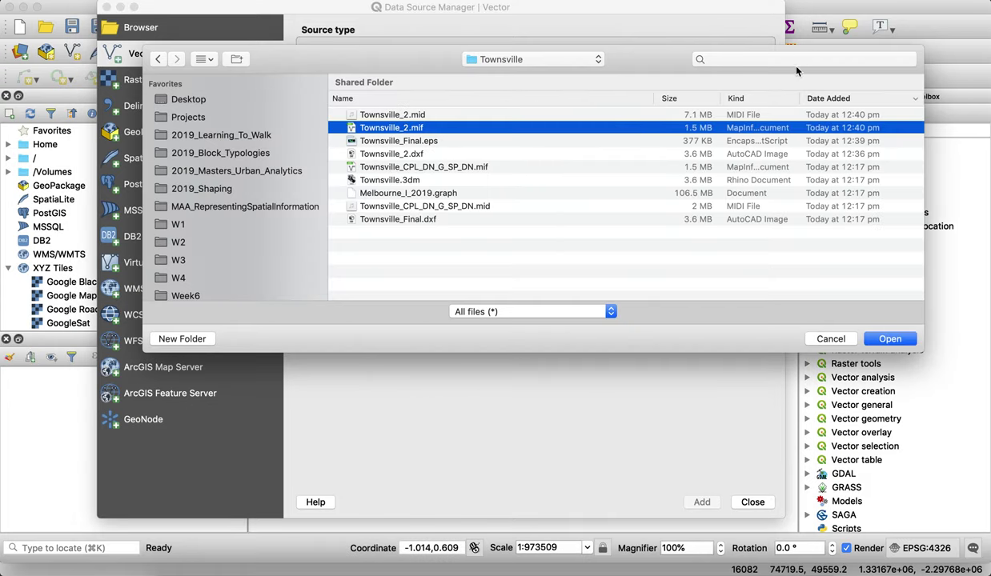
click(889, 340)
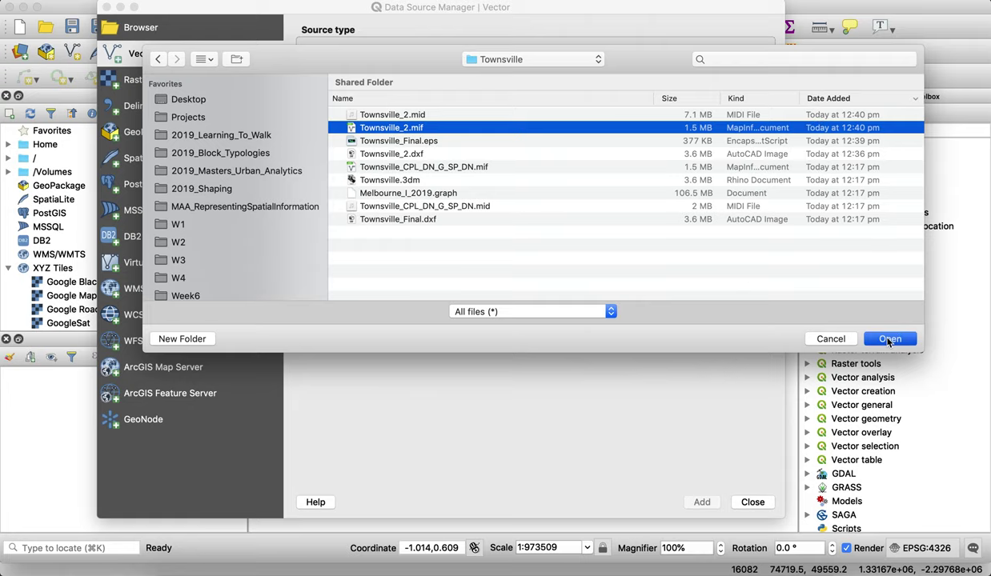
click(698, 502)
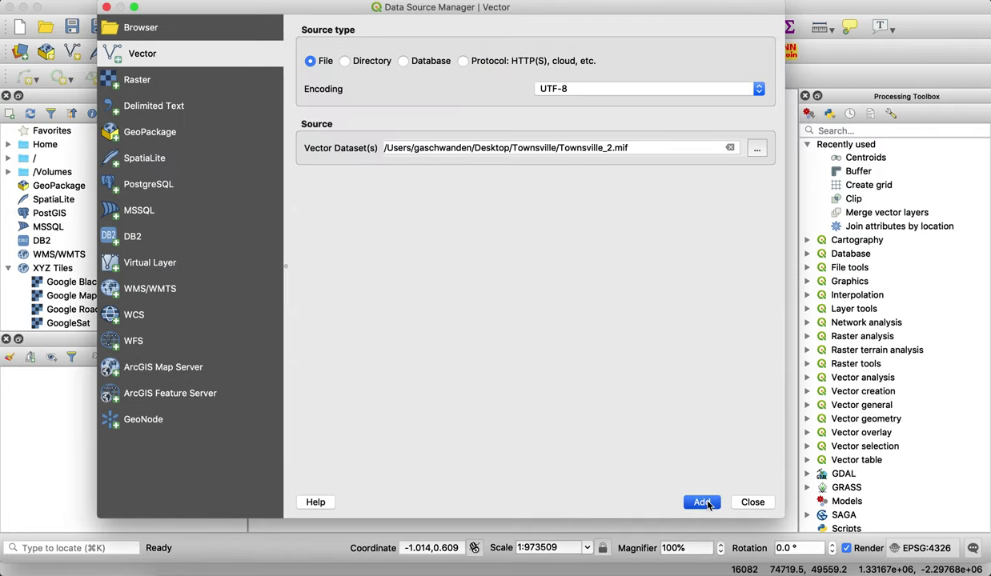
click(752, 502)
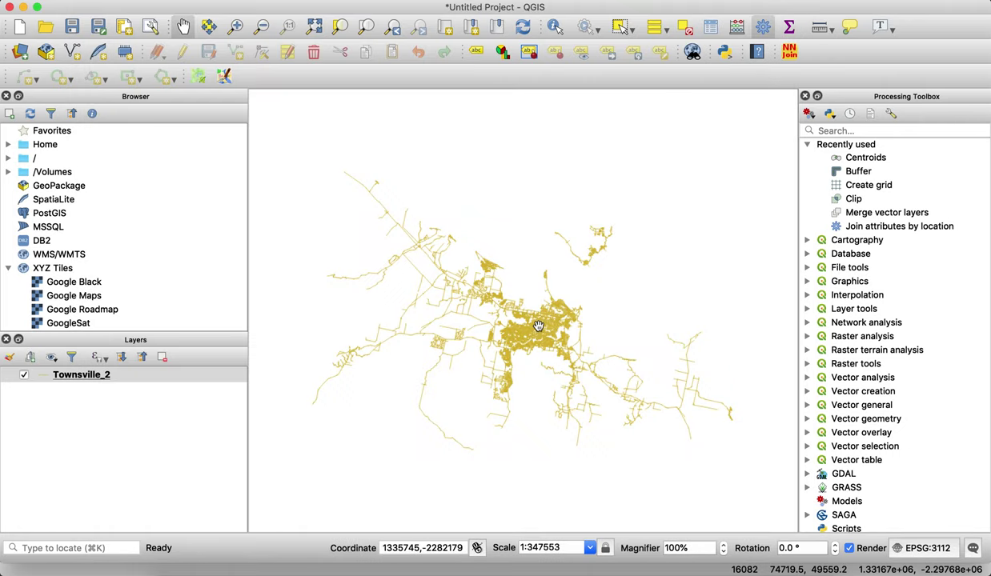
- Zoom in on the dense central Townsville street network, to about 1:133840
click(234, 26)
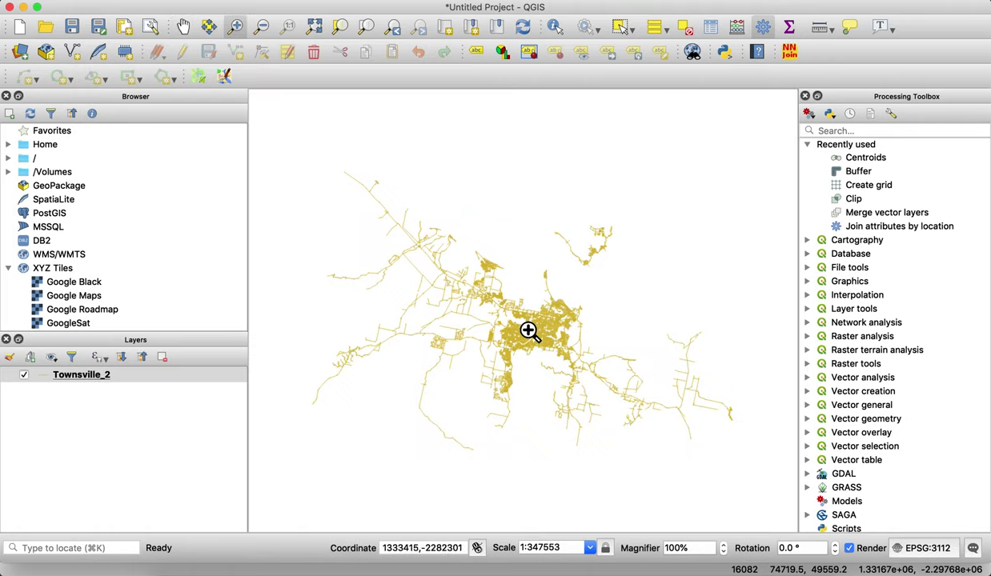
drag(437, 240, 638, 412)
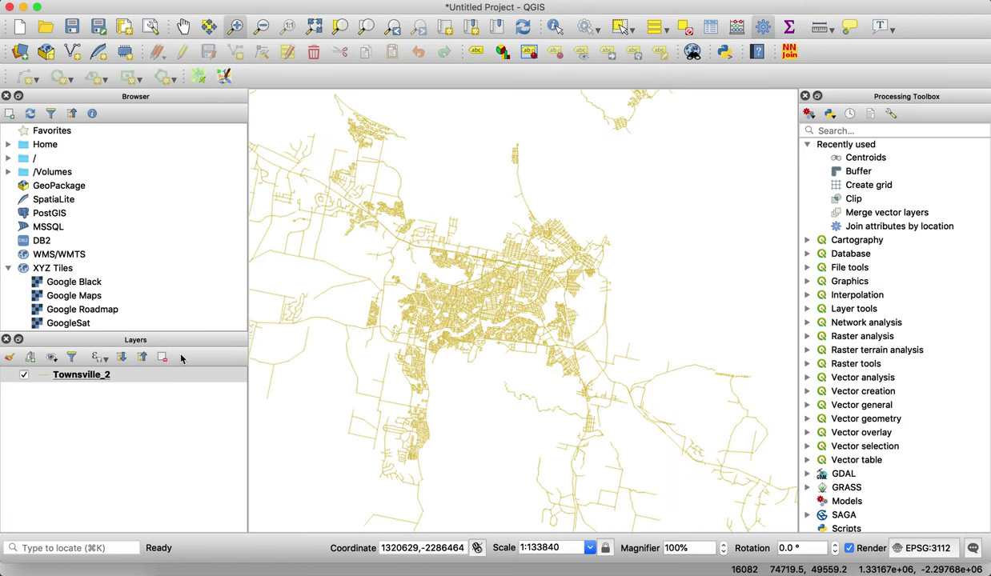
click(714, 29)
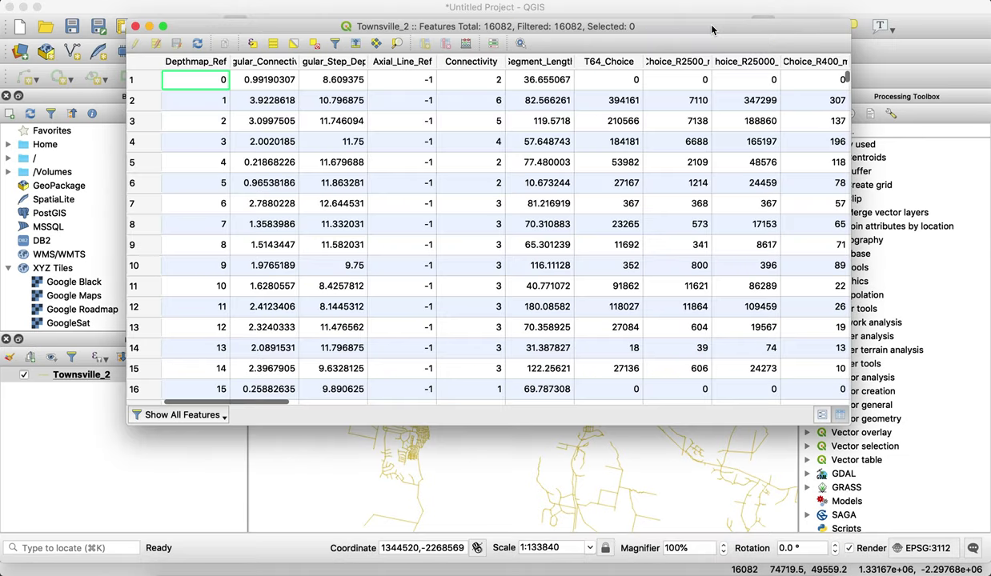
scroll(643, 237, right, 10)
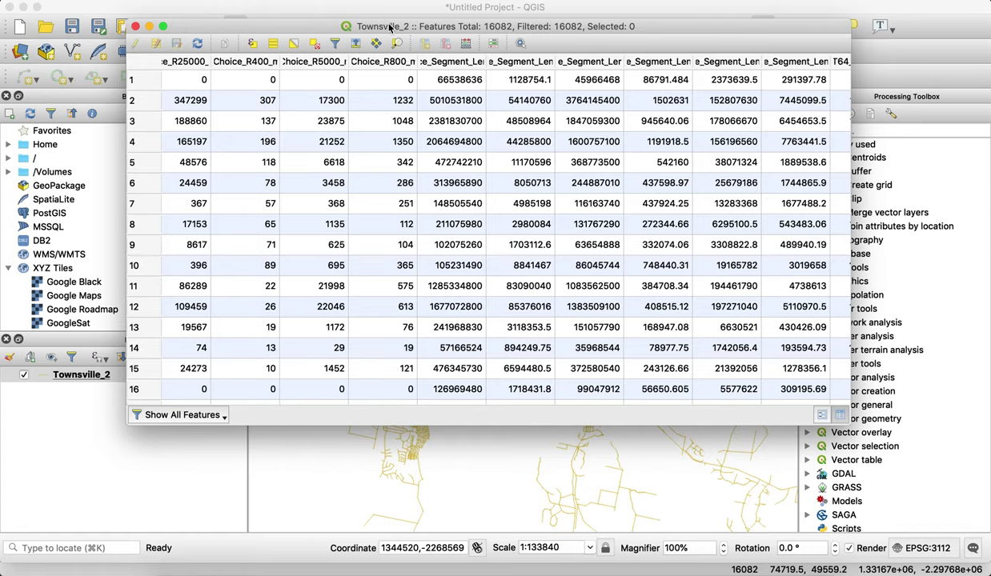
click(136, 27)
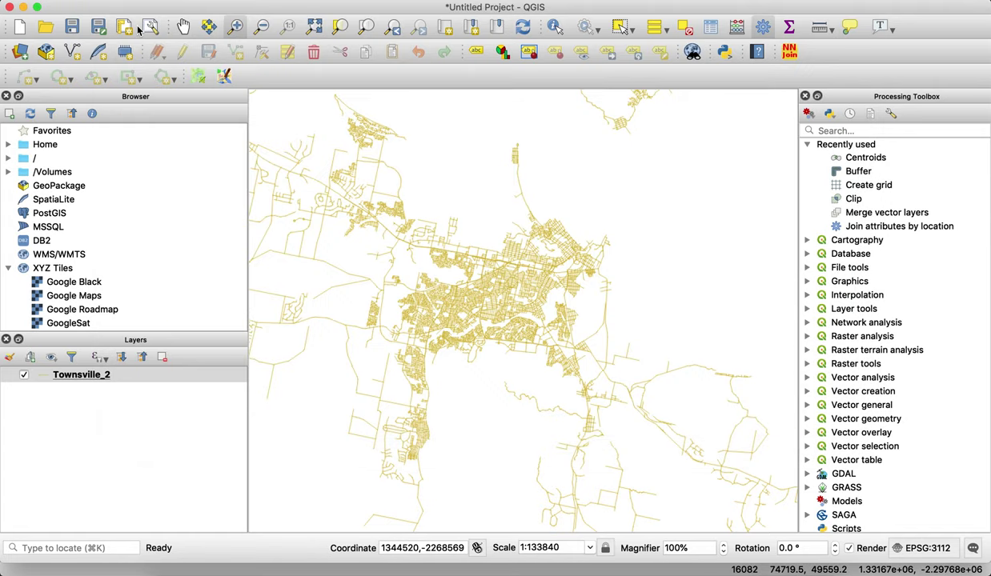
right_click(89, 381)
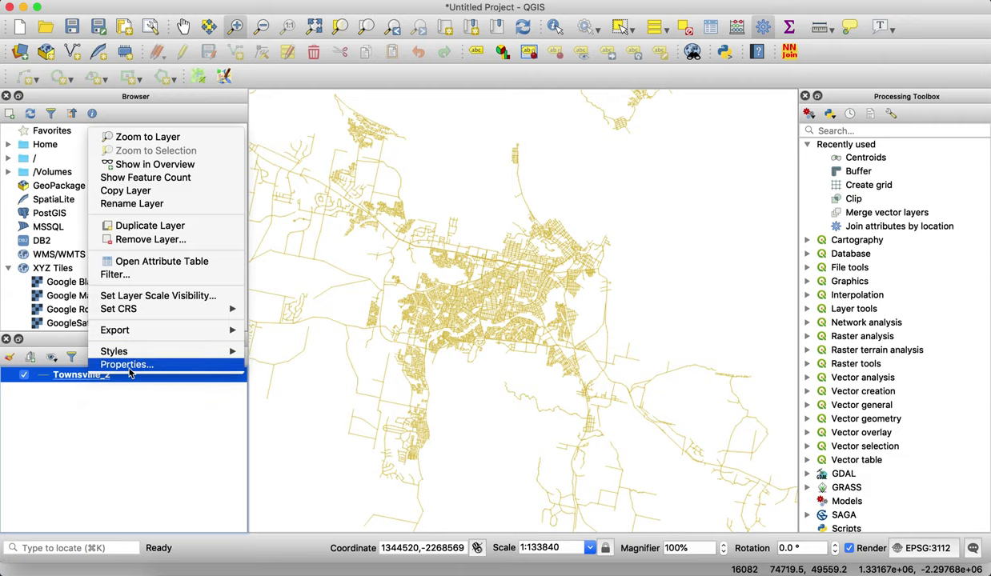
- Give Townsville_2 a Graduated style on T64_Choice_R5000_metric and generate the classes
click(128, 365)
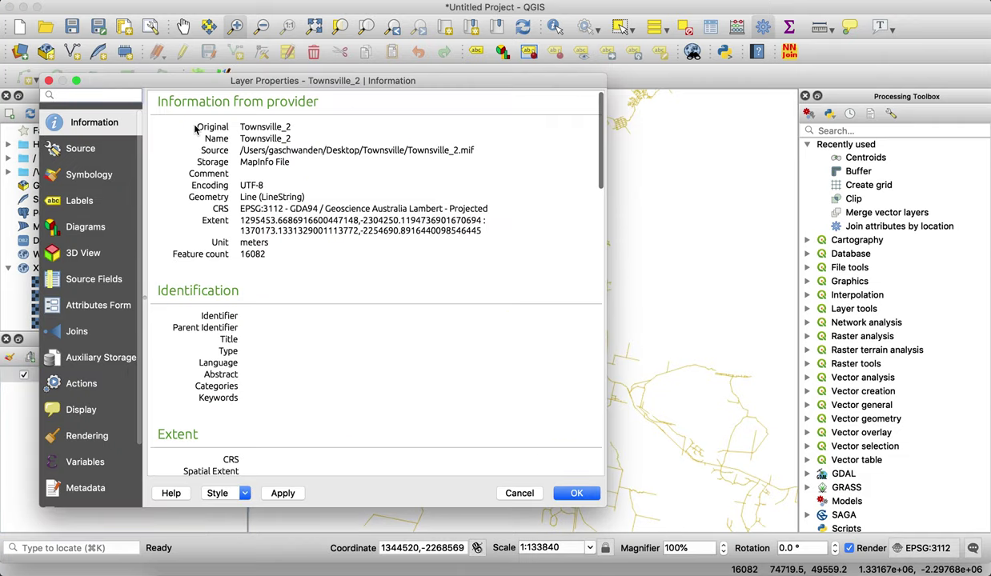
click(90, 173)
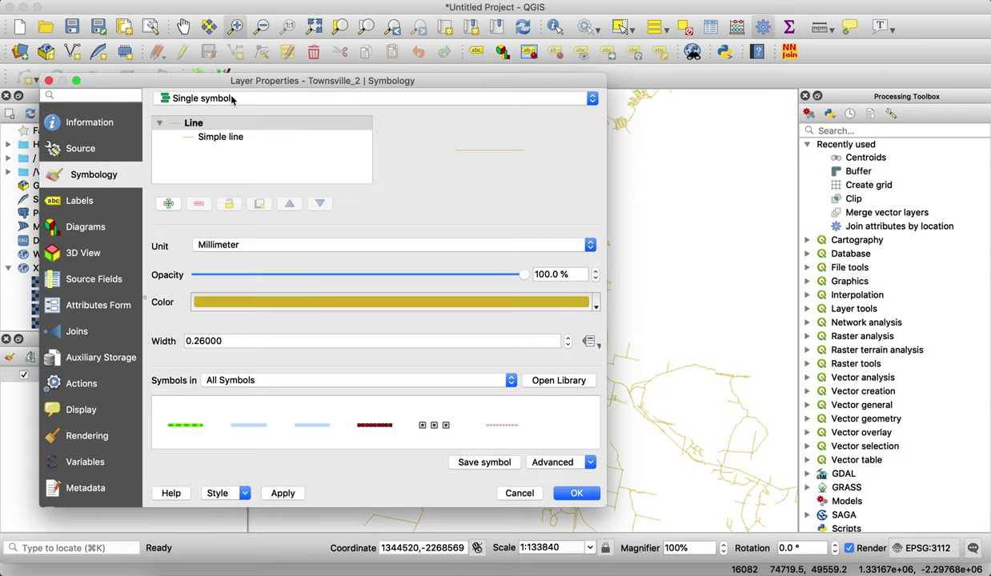
click(229, 99)
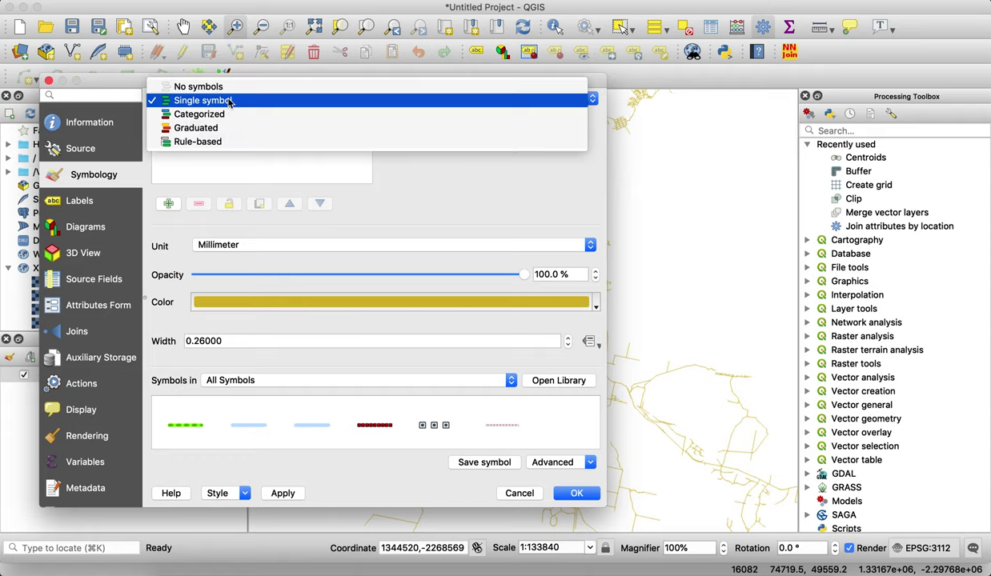
click(195, 128)
click(536, 126)
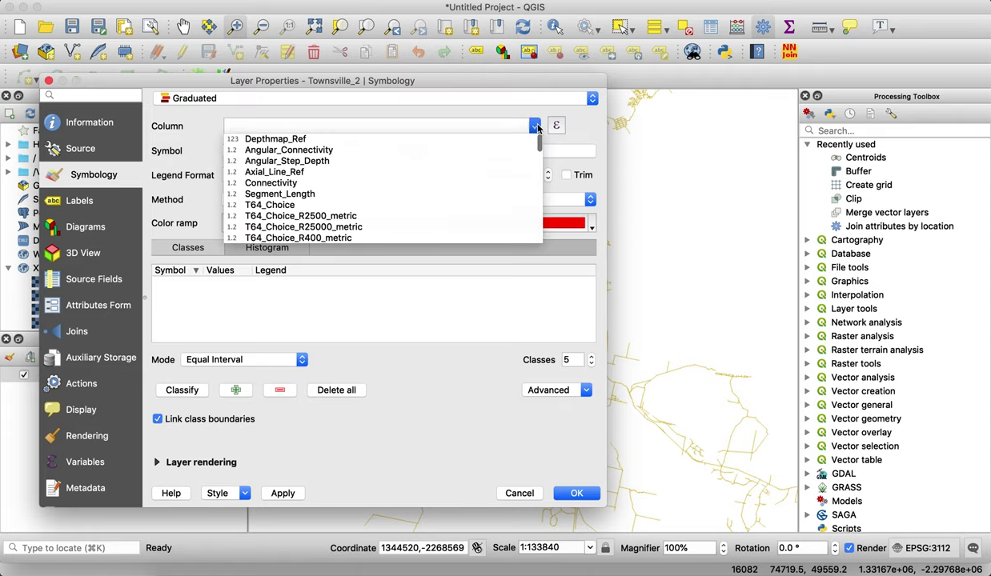
scroll(444, 193, down, 1)
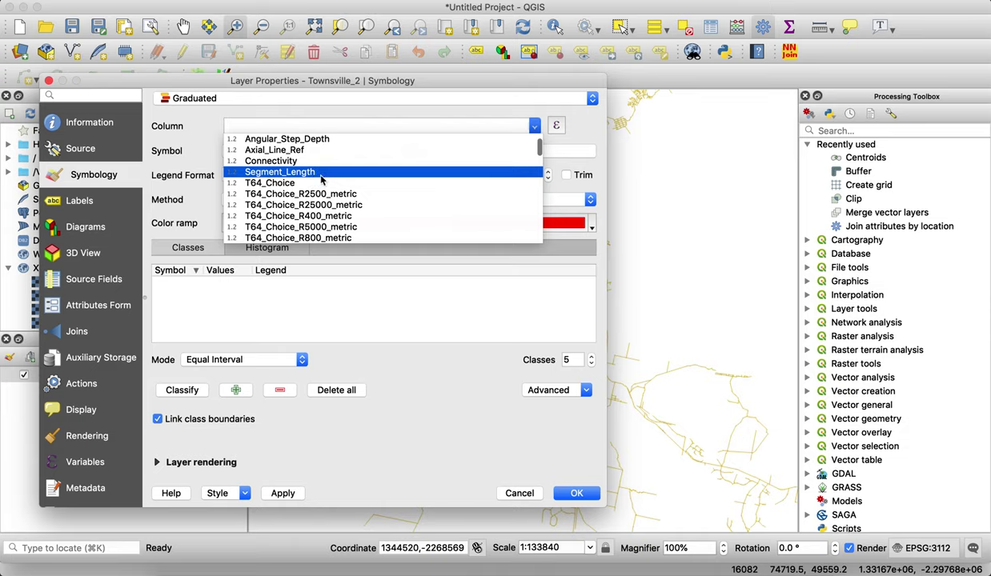
click(276, 226)
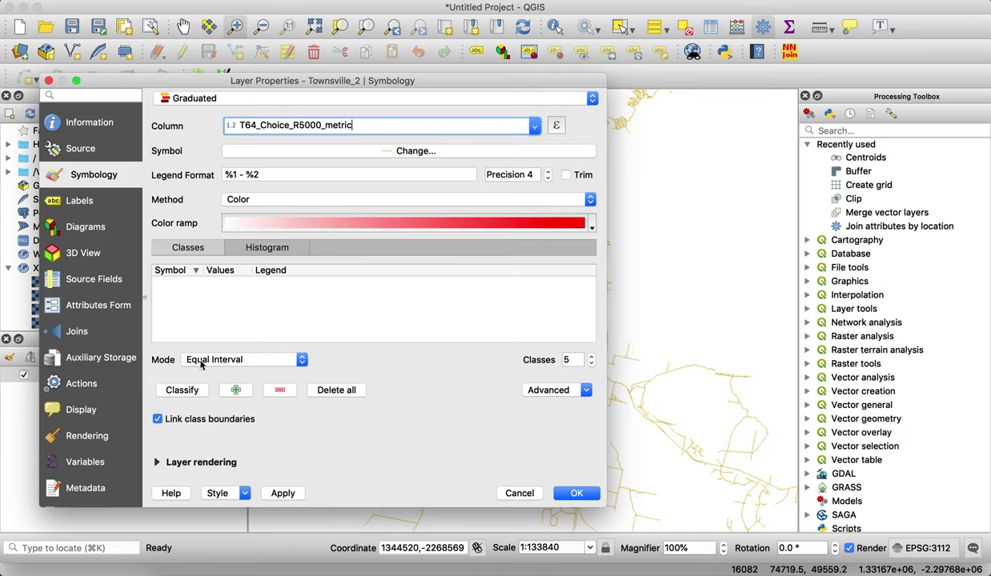
click(192, 392)
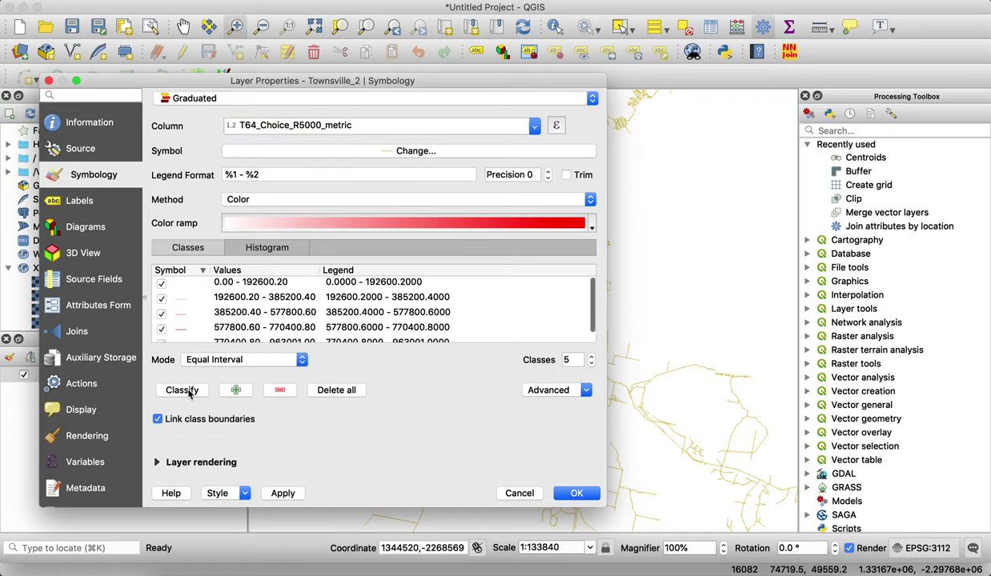
- Apply the Magma colour ramp to the graduated classes and confirm the style
click(592, 223)
click(264, 323)
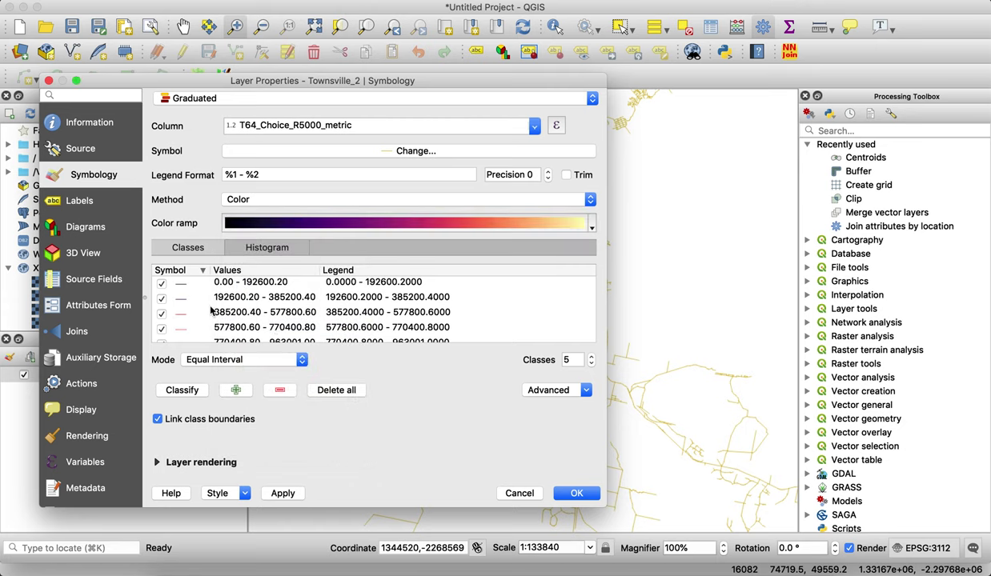
click(285, 494)
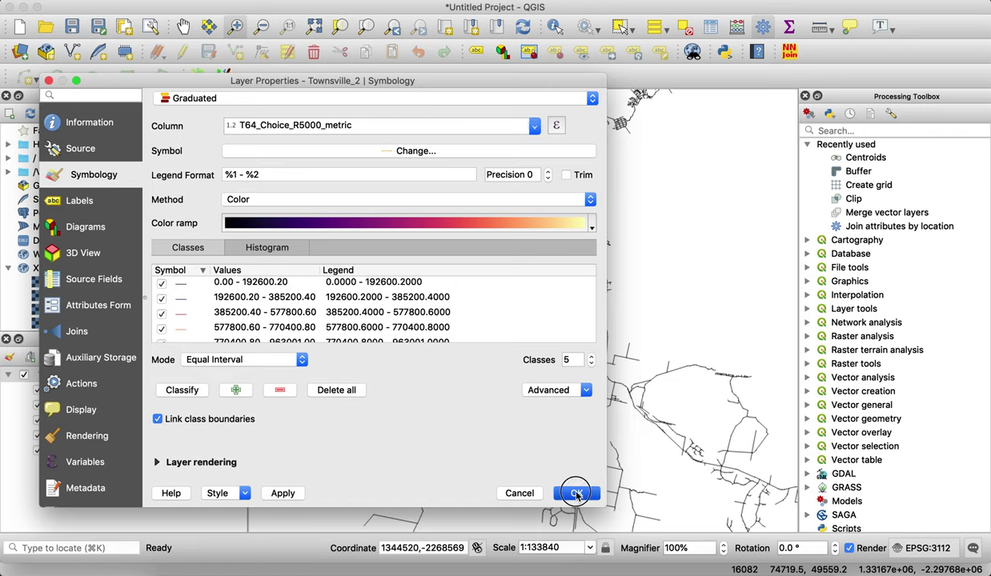
click(576, 493)
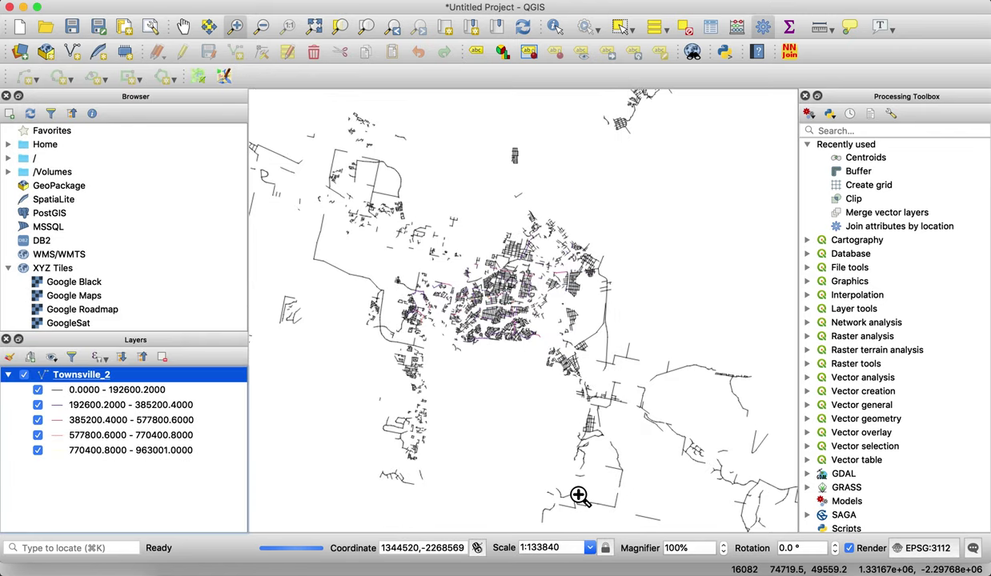
right_click(93, 376)
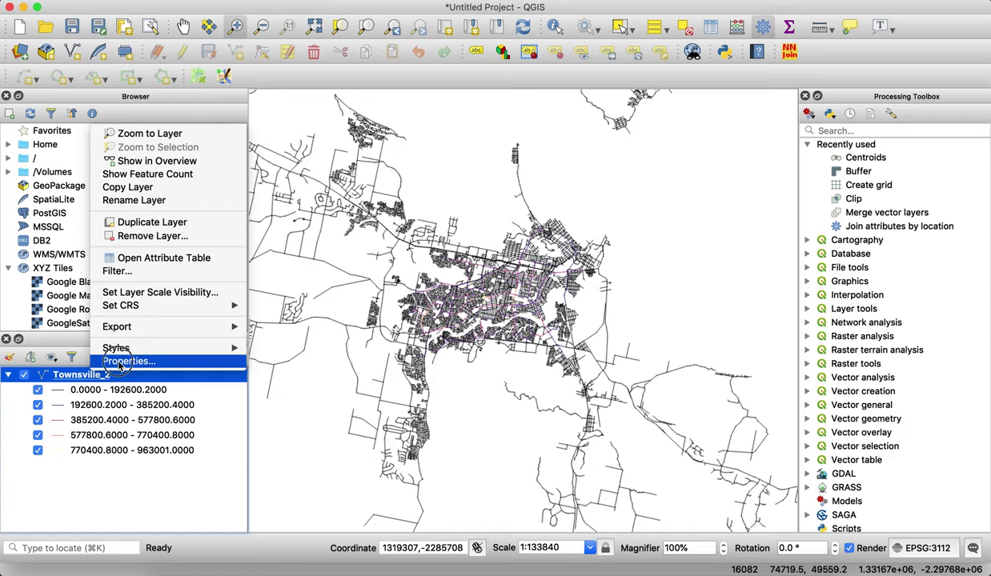
- Switch the Townsville_2 classification mode to Quantile (Equal Count) and apply it
click(120, 360)
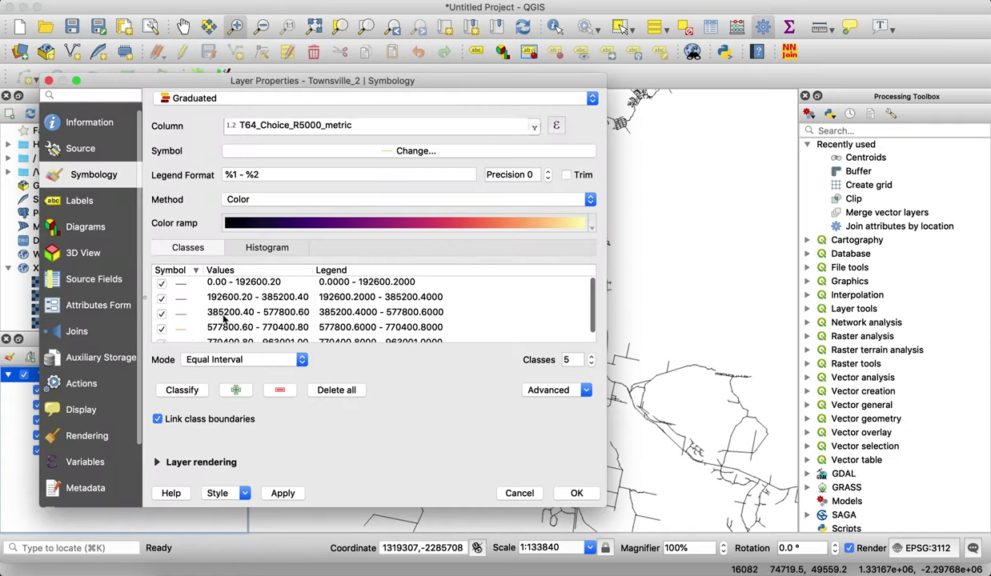
click(210, 360)
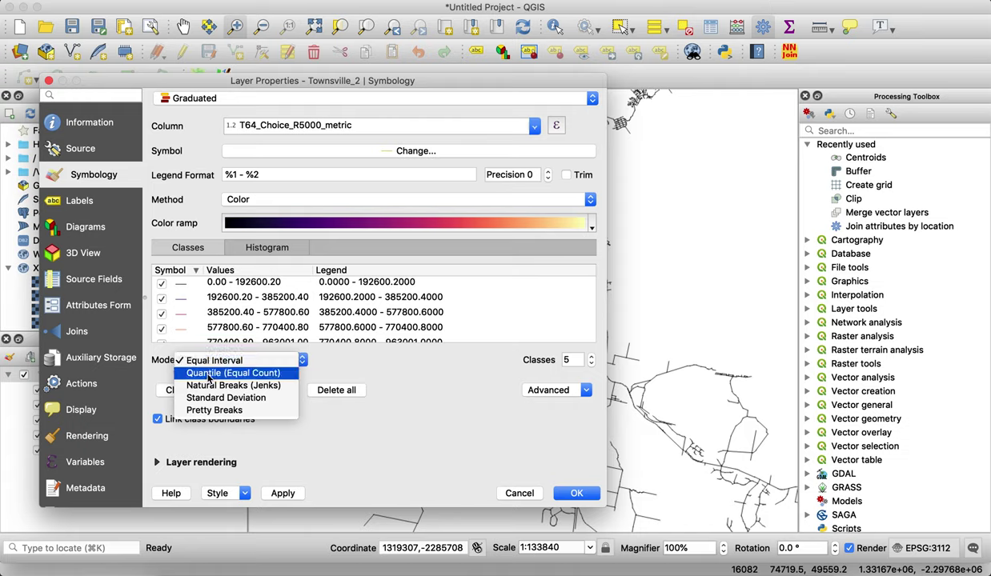
click(208, 374)
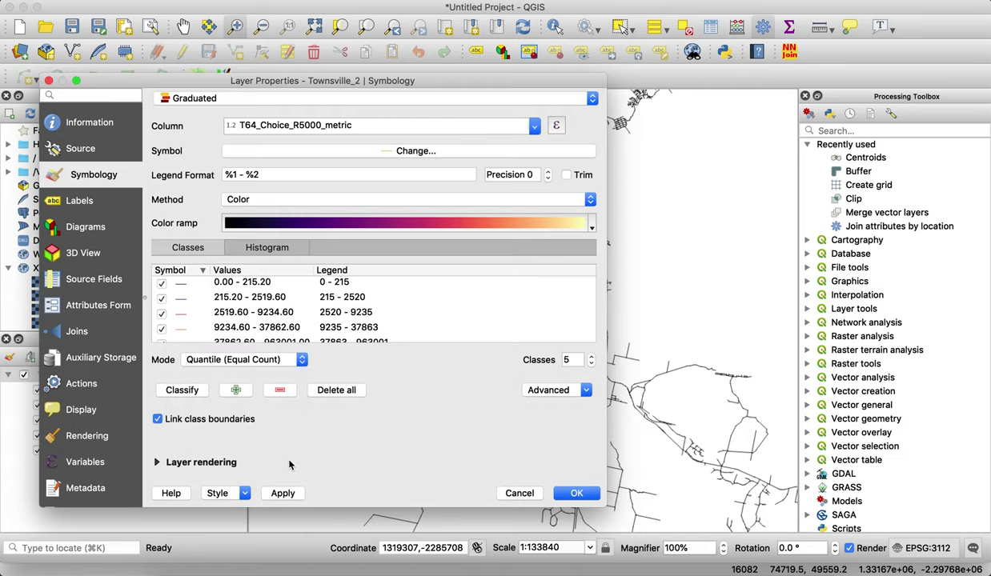
click(281, 491)
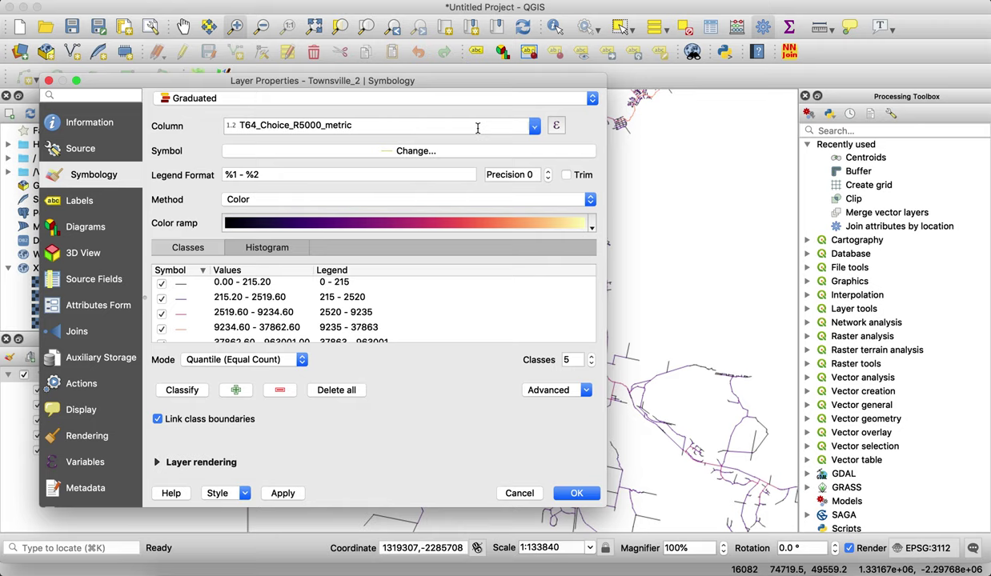
drag(492, 87, 612, 13)
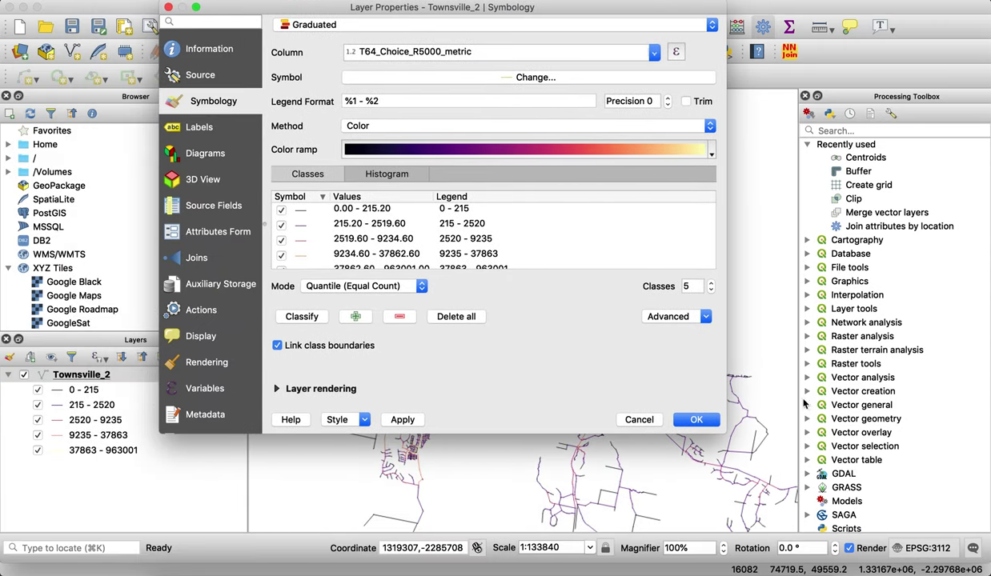
click(679, 418)
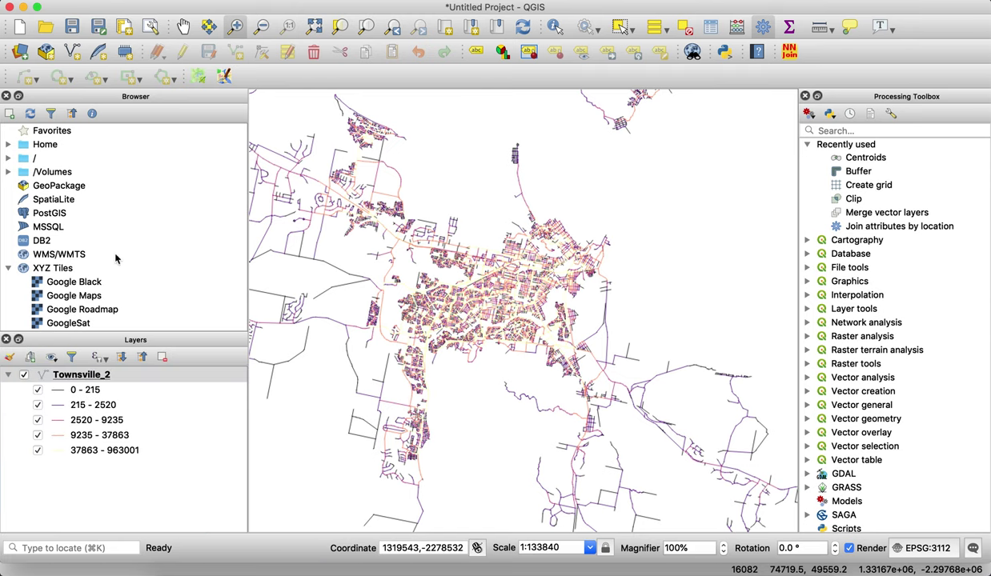
- Add the OpenStreetMap XYZ basemap and place it beneath Townsville_2
scroll(76, 308, down, 2)
click(66, 294)
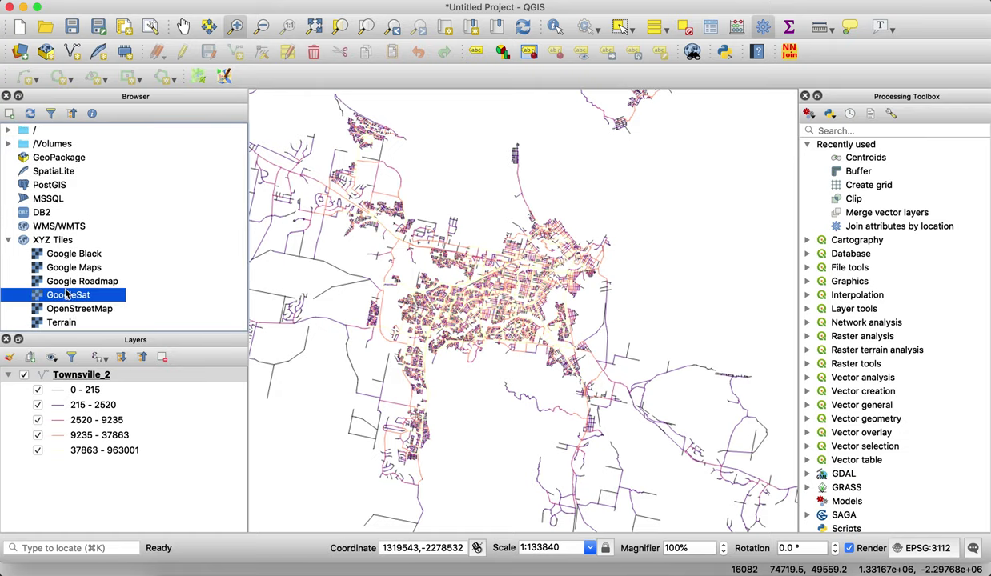
drag(73, 314, 47, 493)
drag(83, 384, 73, 490)
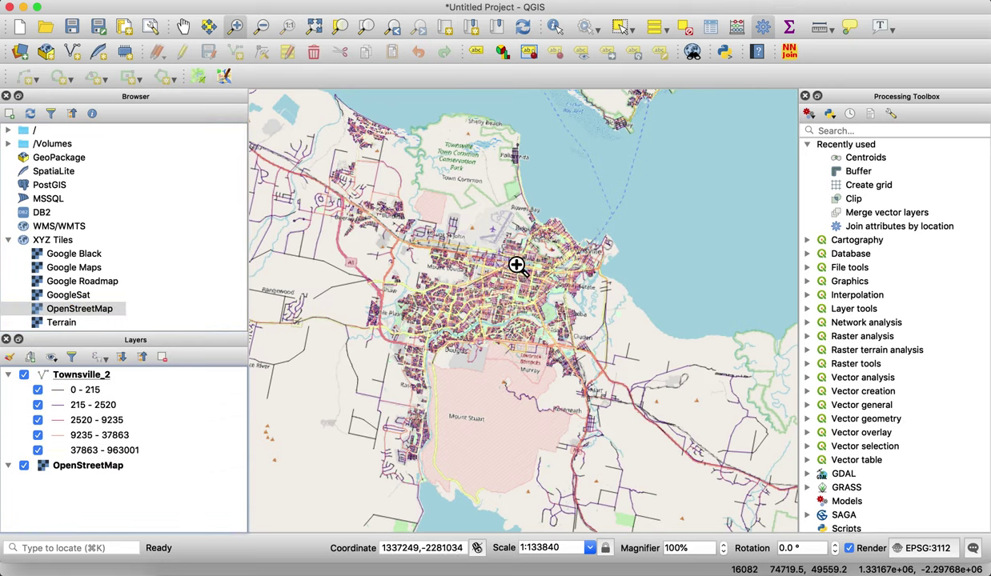
- Zoom in on central Townsville around the river and select the OpenStreetMap layer
drag(322, 152, 689, 473)
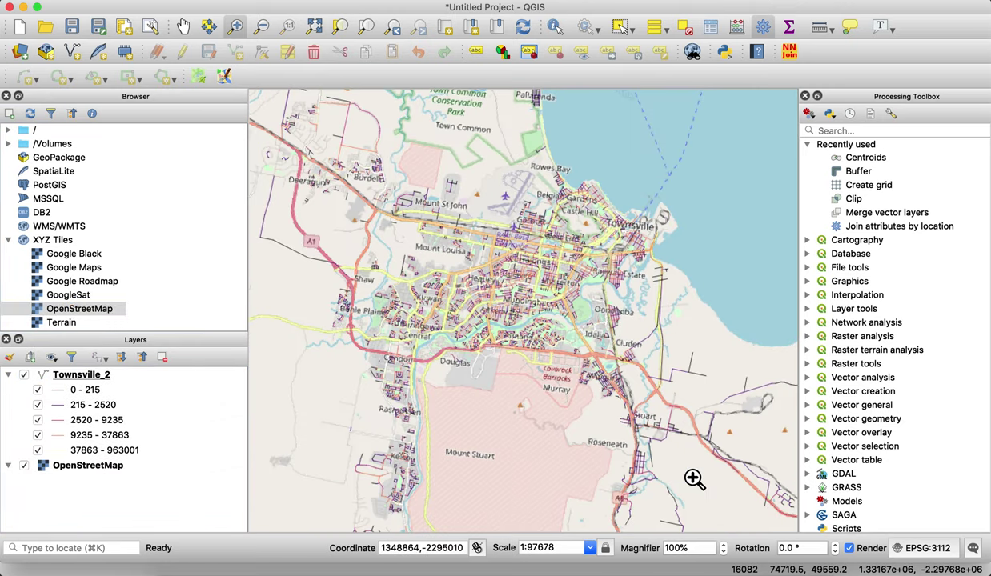
drag(694, 174, 323, 430)
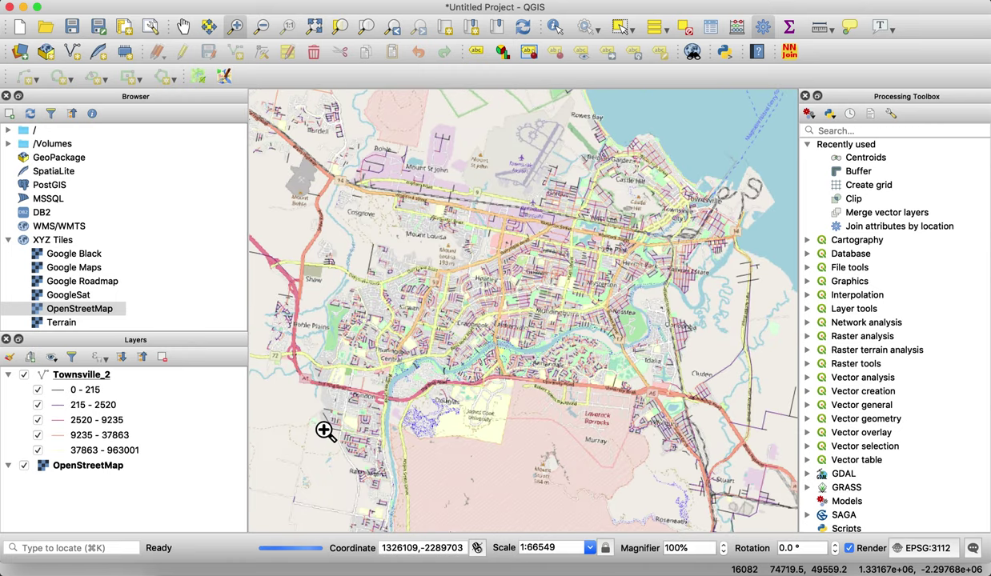
drag(390, 186, 692, 414)
click(88, 468)
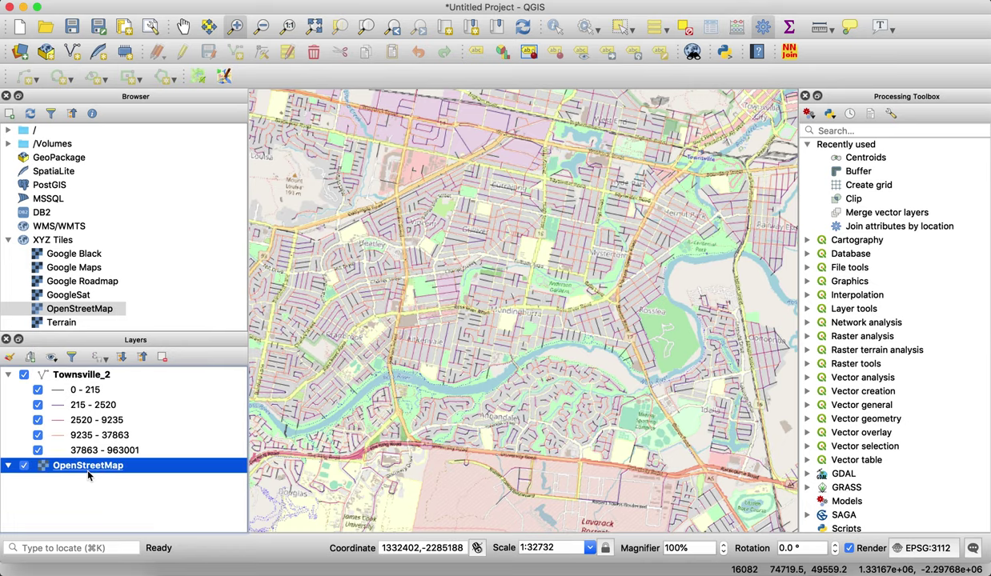
right_click(88, 475)
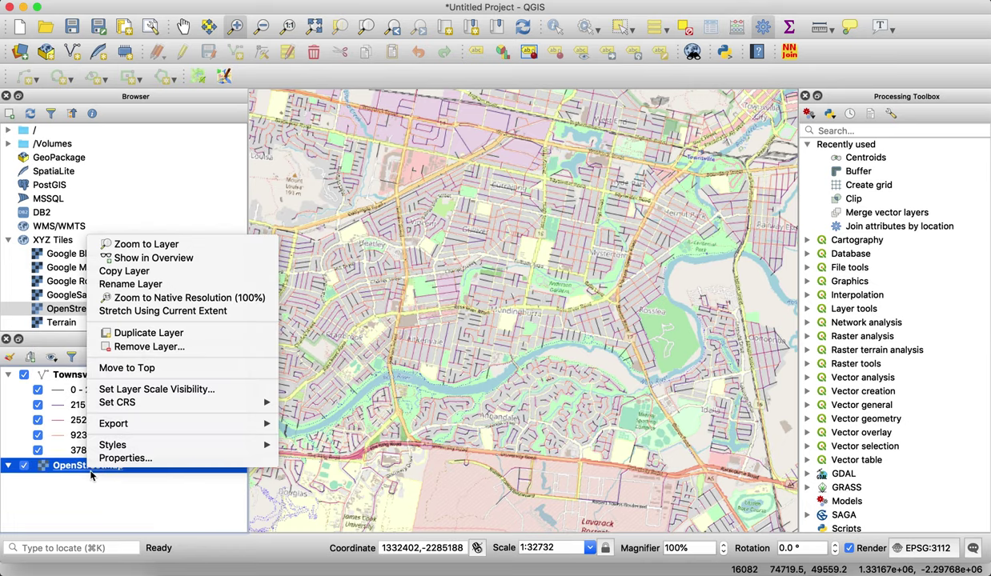
- Render the OpenStreetMap basemap greyscale by lightness and apply brightness -50
click(137, 458)
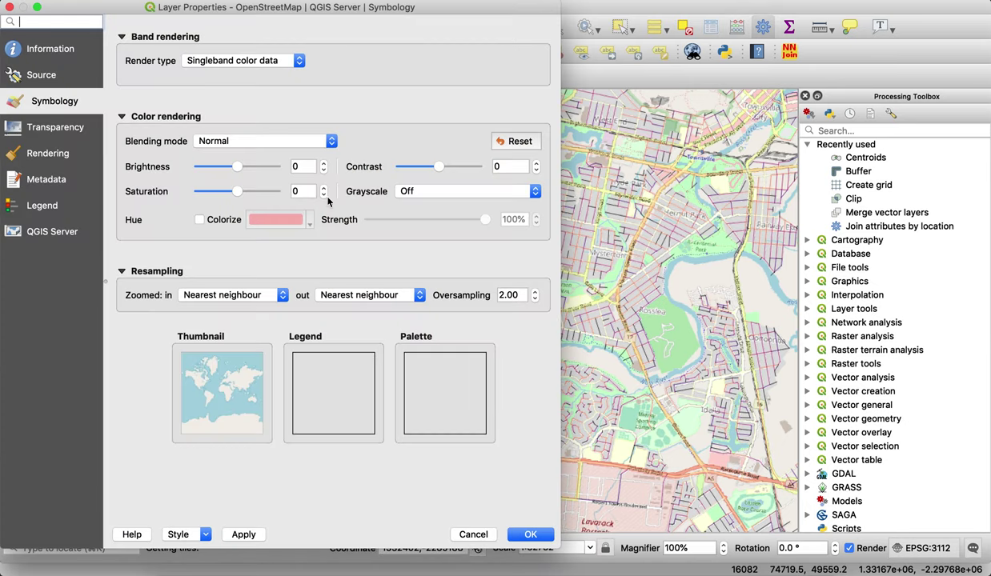
click(417, 192)
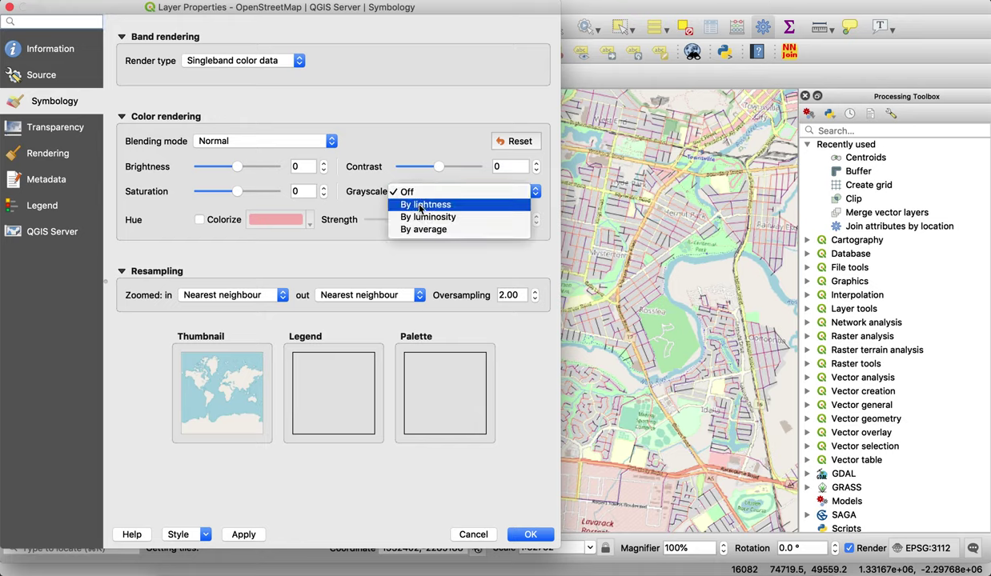
click(422, 205)
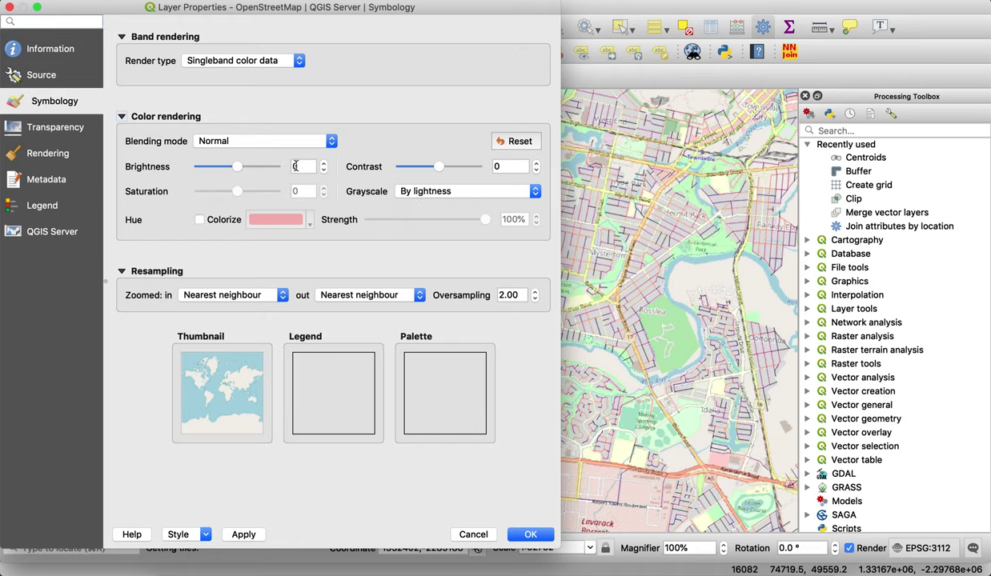
double_click(296, 166)
text(-50)
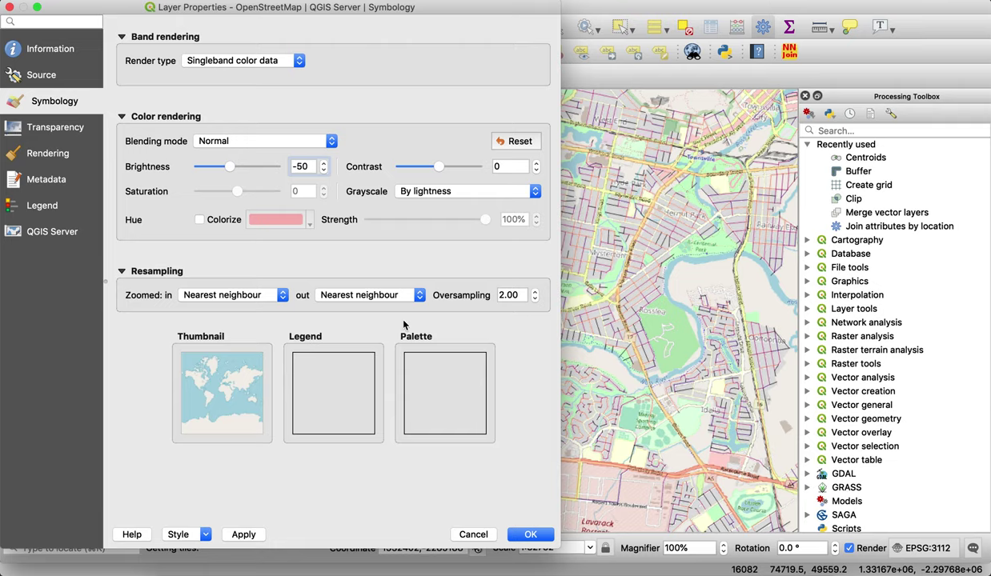
click(244, 535)
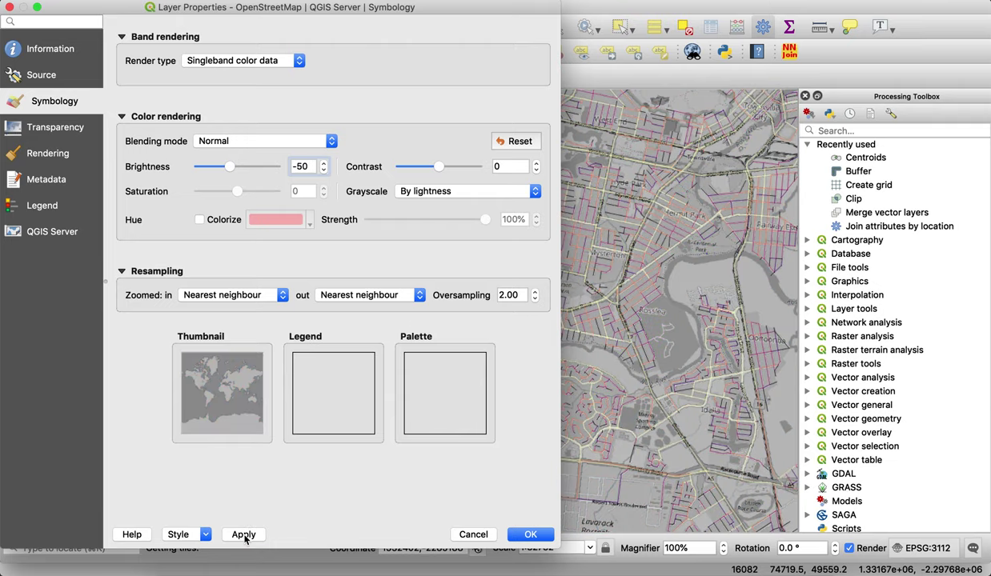
- Darken the basemap brightness to -100, then -150, and confirm the styling
double_click(291, 164)
text(000-)
click(242, 534)
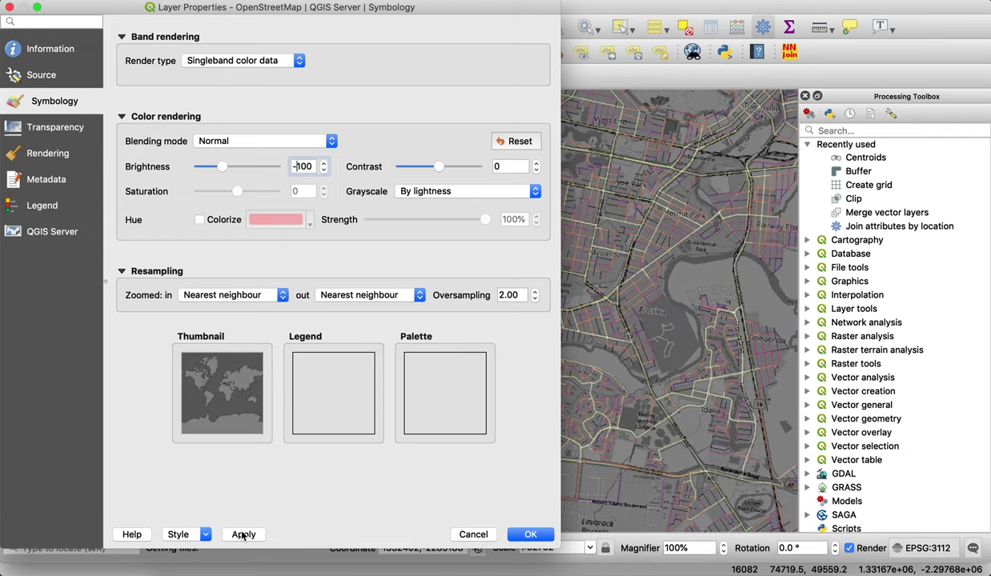
click(306, 166)
key(BackSpace)
text(5)
click(243, 534)
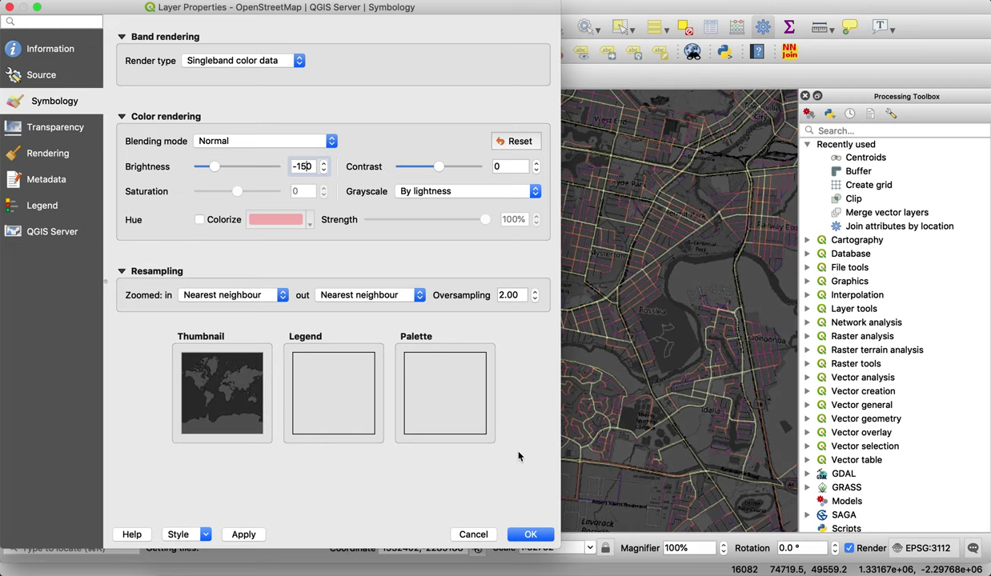
click(528, 539)
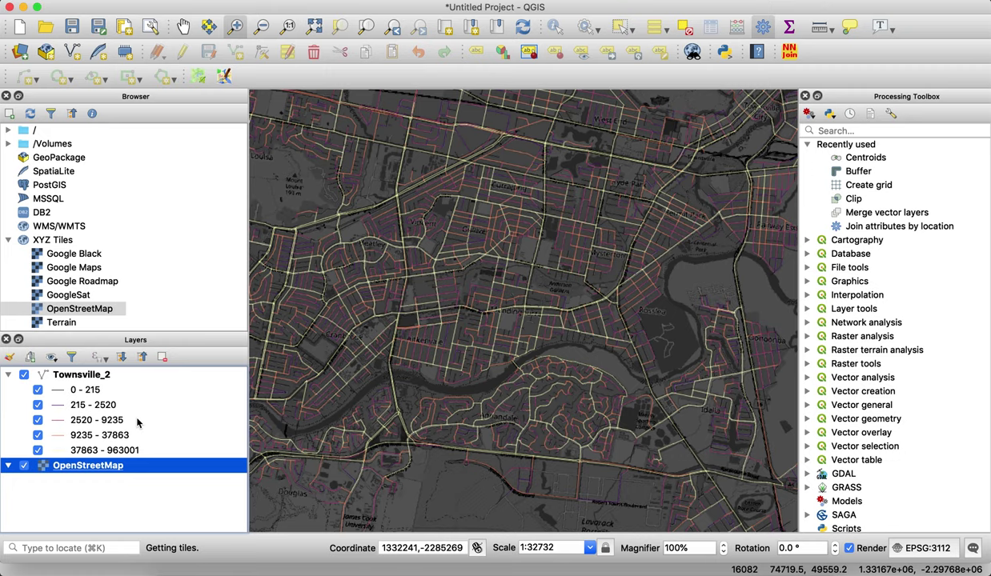
- Zoom out with Townsville_2 selected to show the full road network over the dark basemap
click(96, 452)
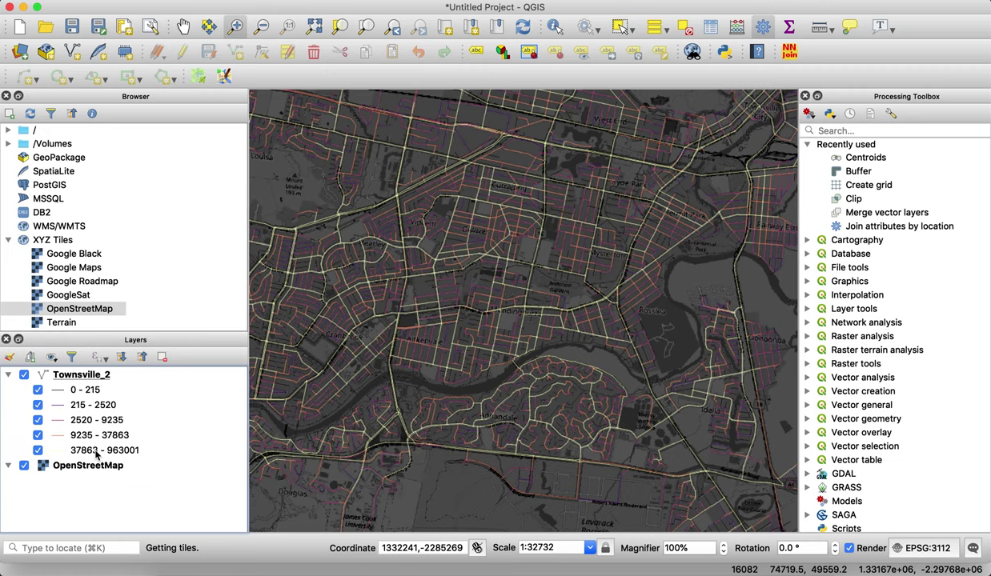
click(261, 26)
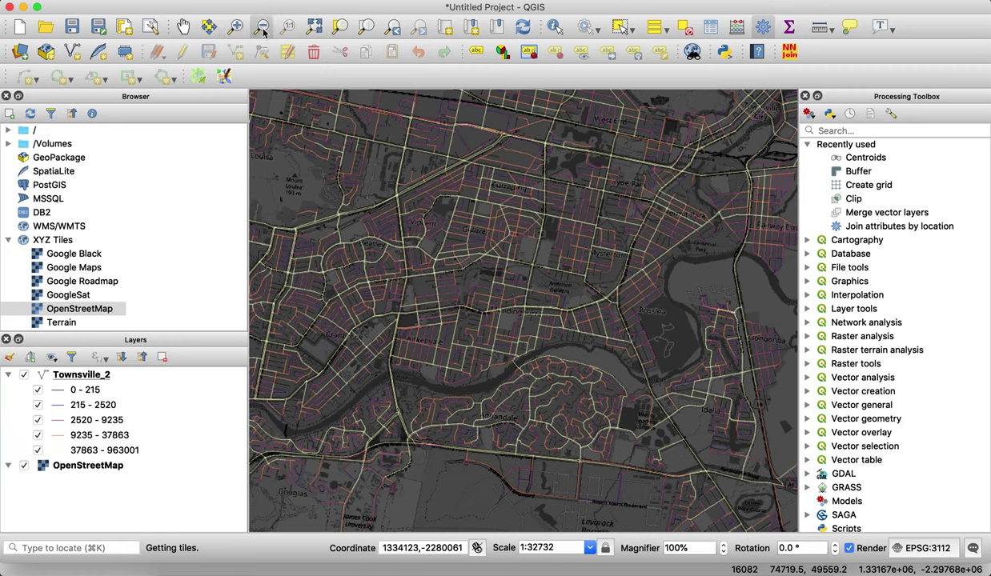
click(481, 292)
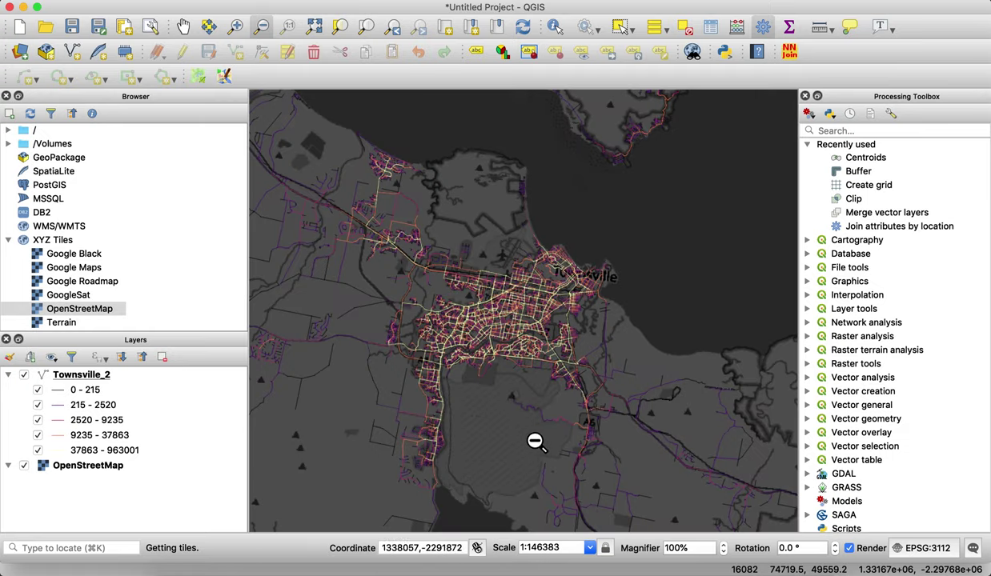